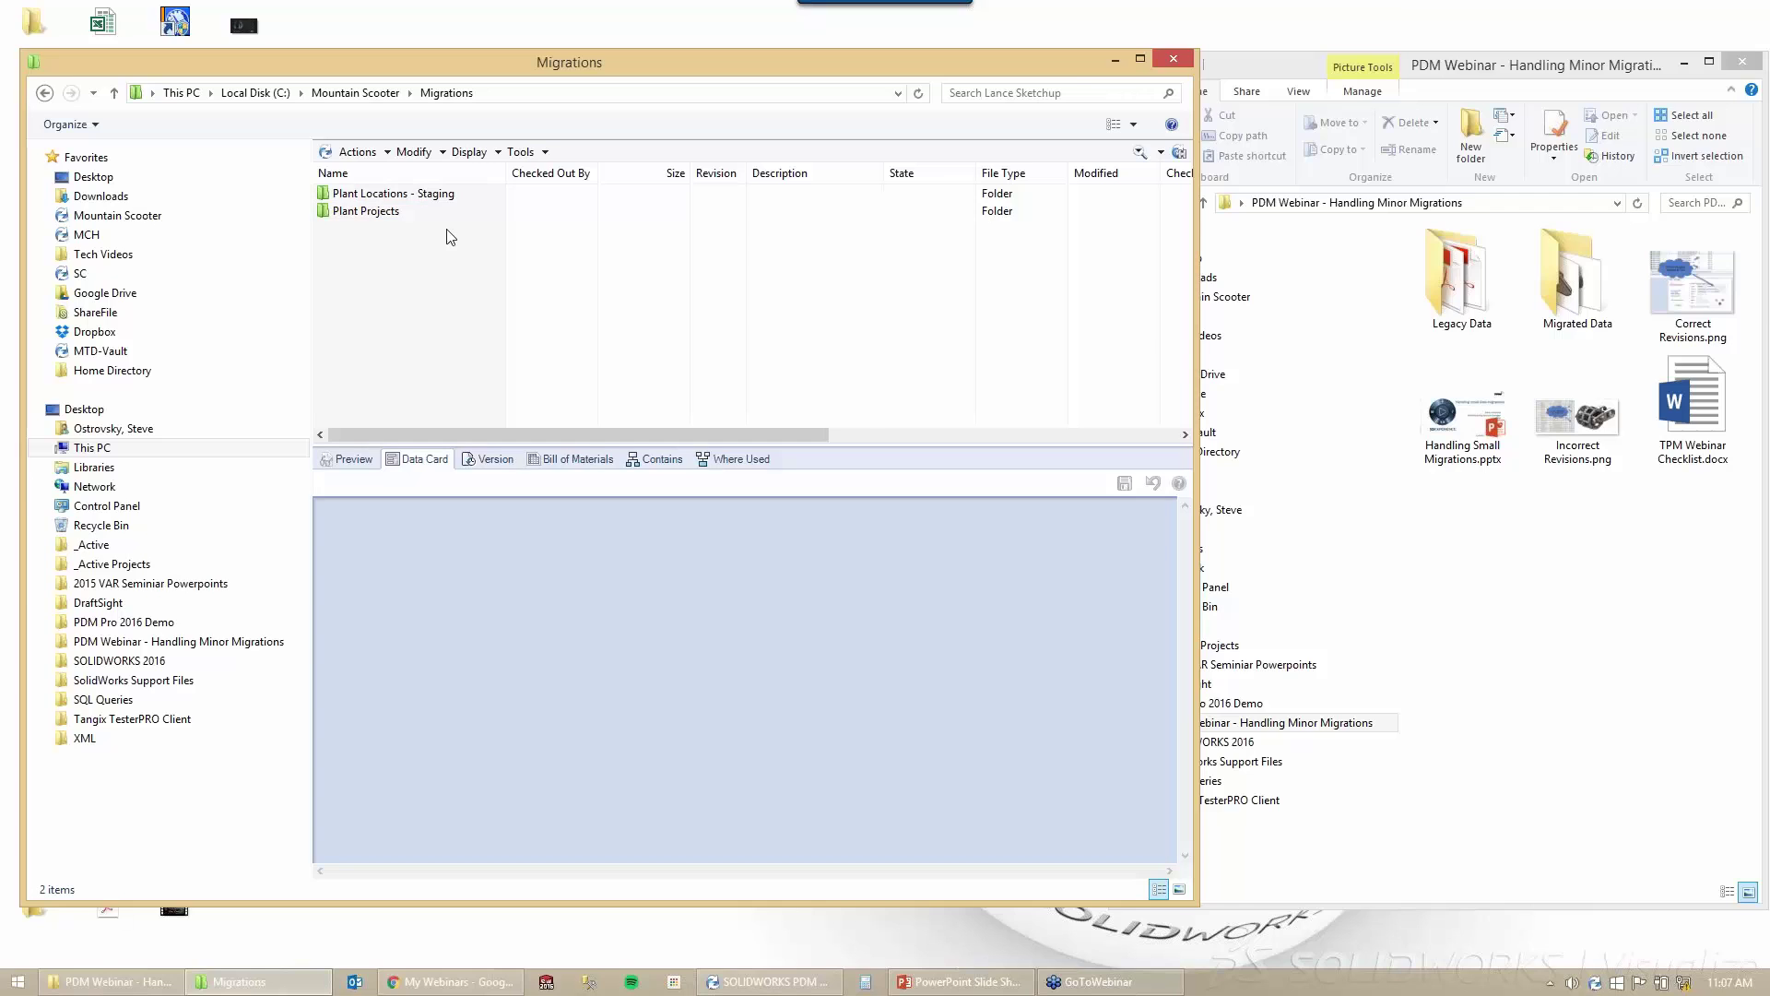
Open Plant Locations - Staging and review its plant location folders: Machine Shop, Mill, Receiving, Shipping and Stamping Mill.
{"action": "left_click", "coordinate": [435, 195]}
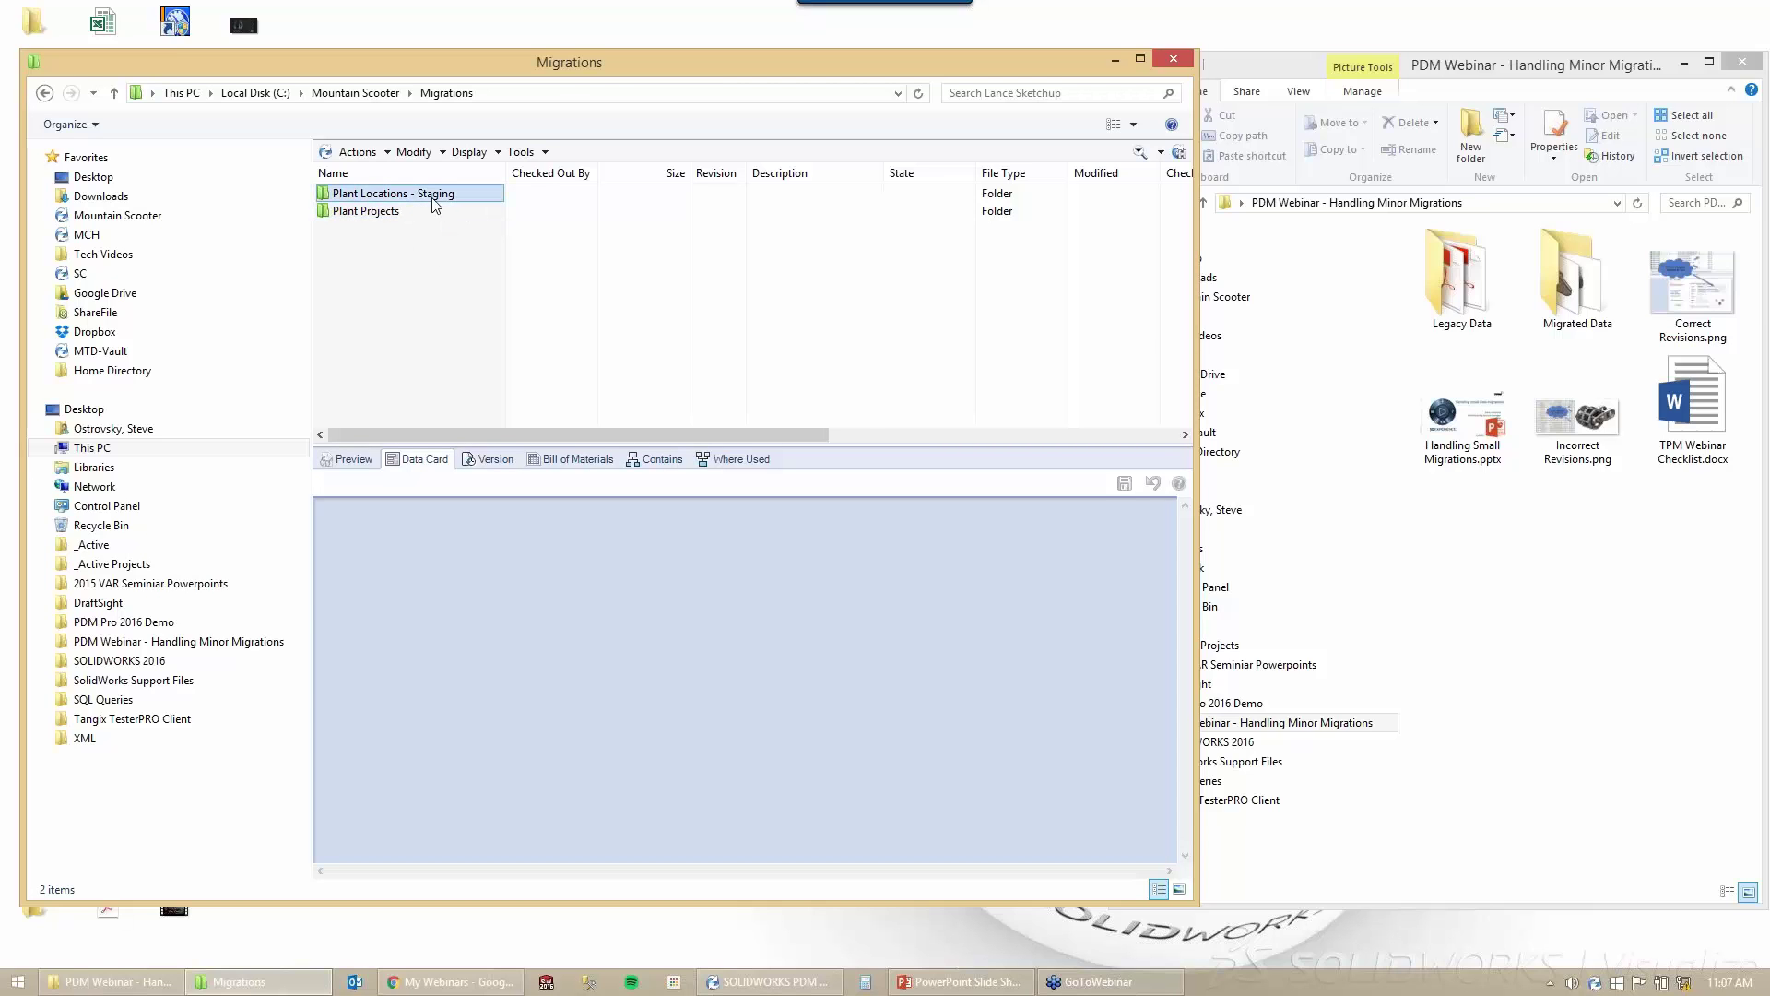
{"action": "double_click", "coordinate": [435, 195]}
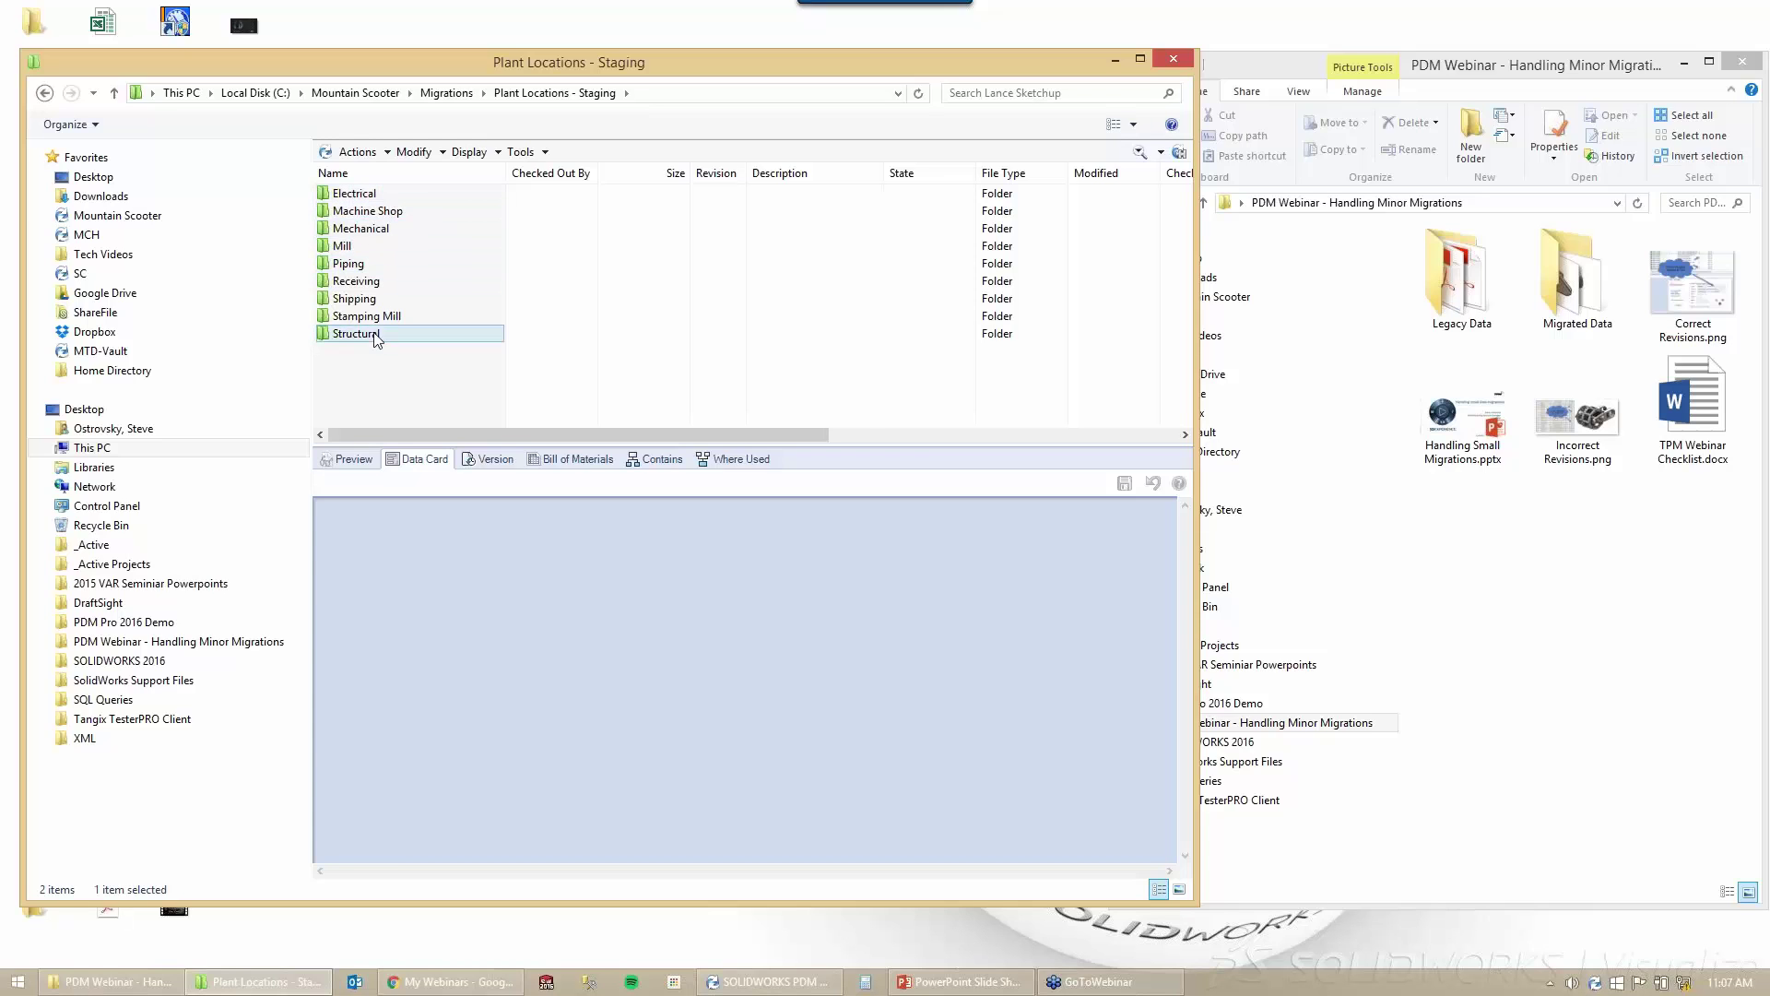
{"action": "left_click", "coordinate": [410, 211]}
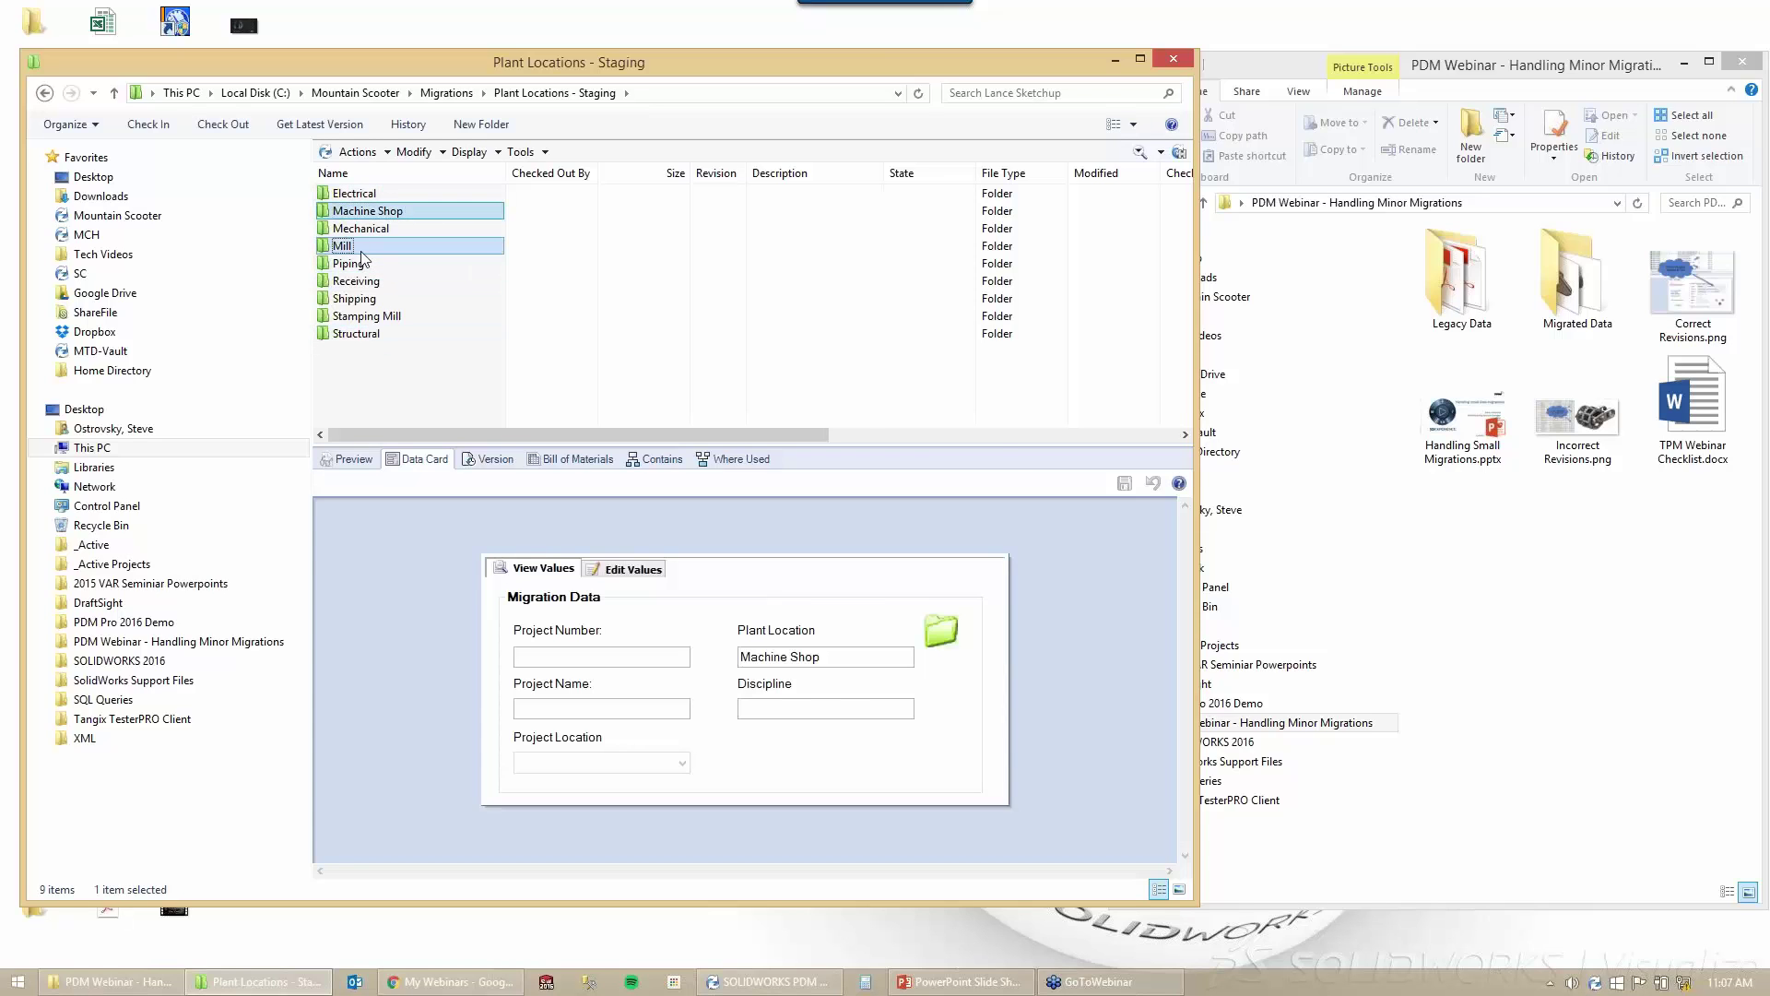
{"action": "left_click", "coordinate": [401, 281], "text": "ctrl"}
{"action": "left_click", "coordinate": [405, 299], "text": "ctrl"}
{"action": "left_click", "coordinate": [439, 316], "text": "ctrl"}
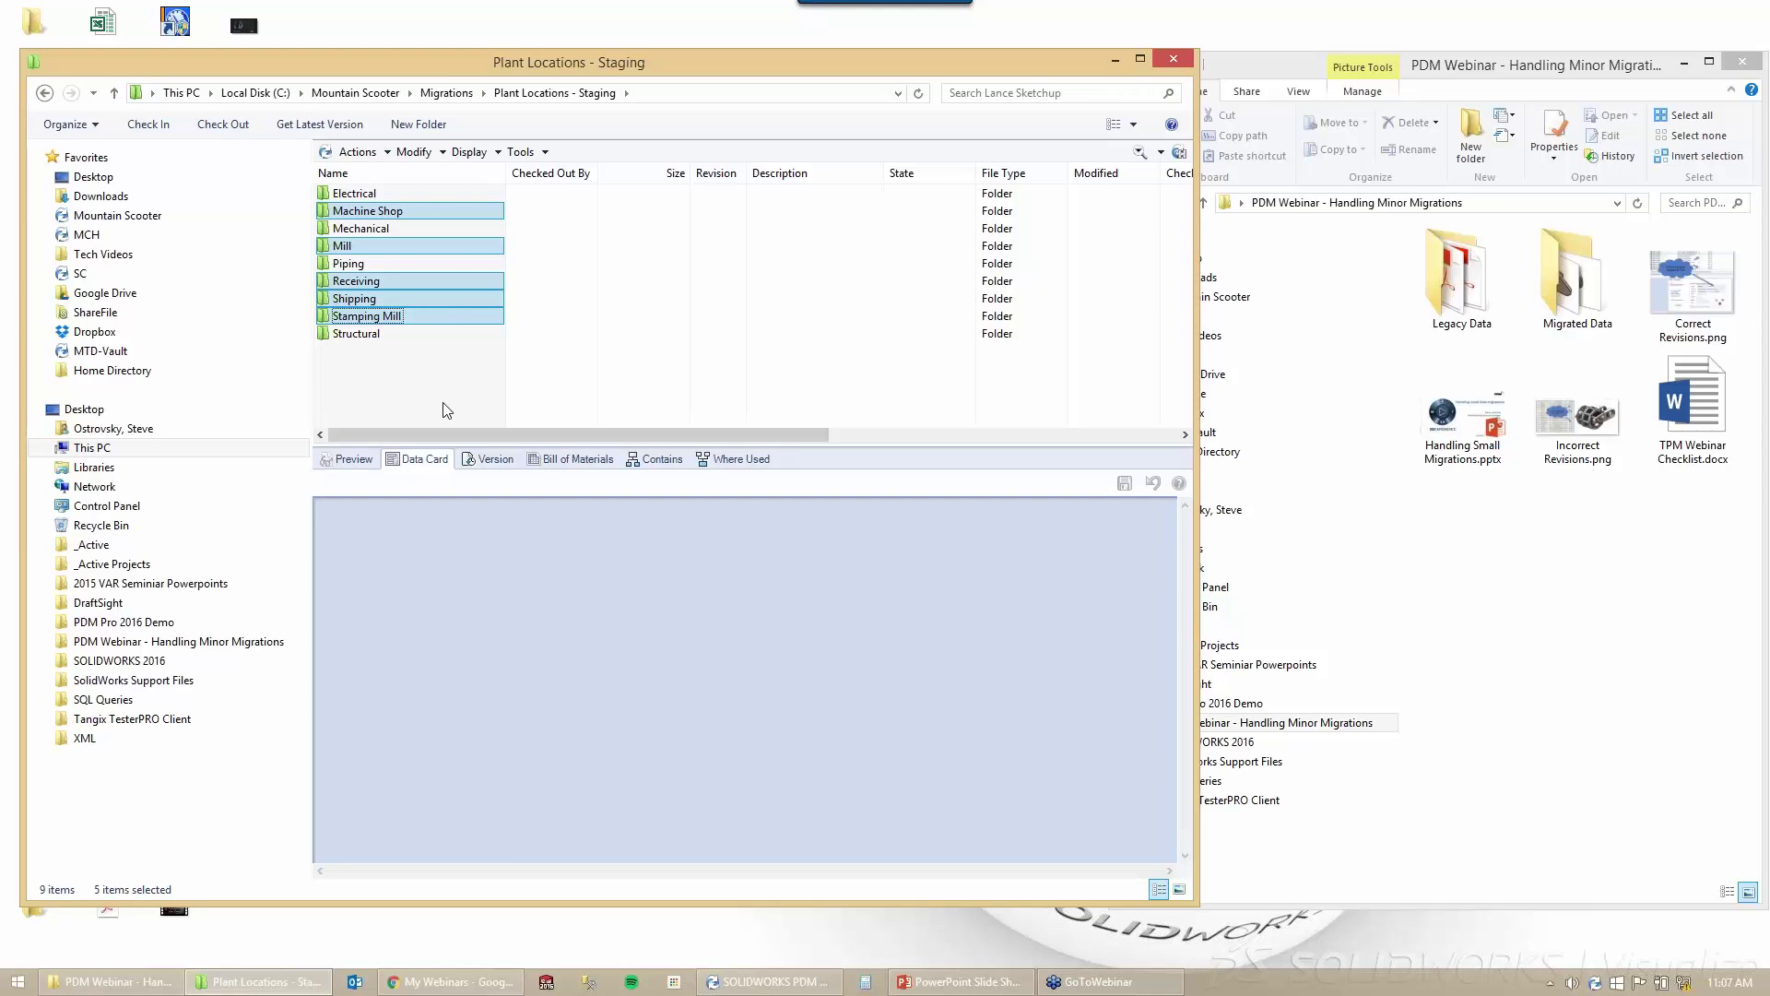
{"action": "left_click", "coordinate": [444, 406]}
Examine the Plant Location value on the data cards of the Stamping Mill and Shipping folders.
{"action": "left_click", "coordinate": [383, 316]}
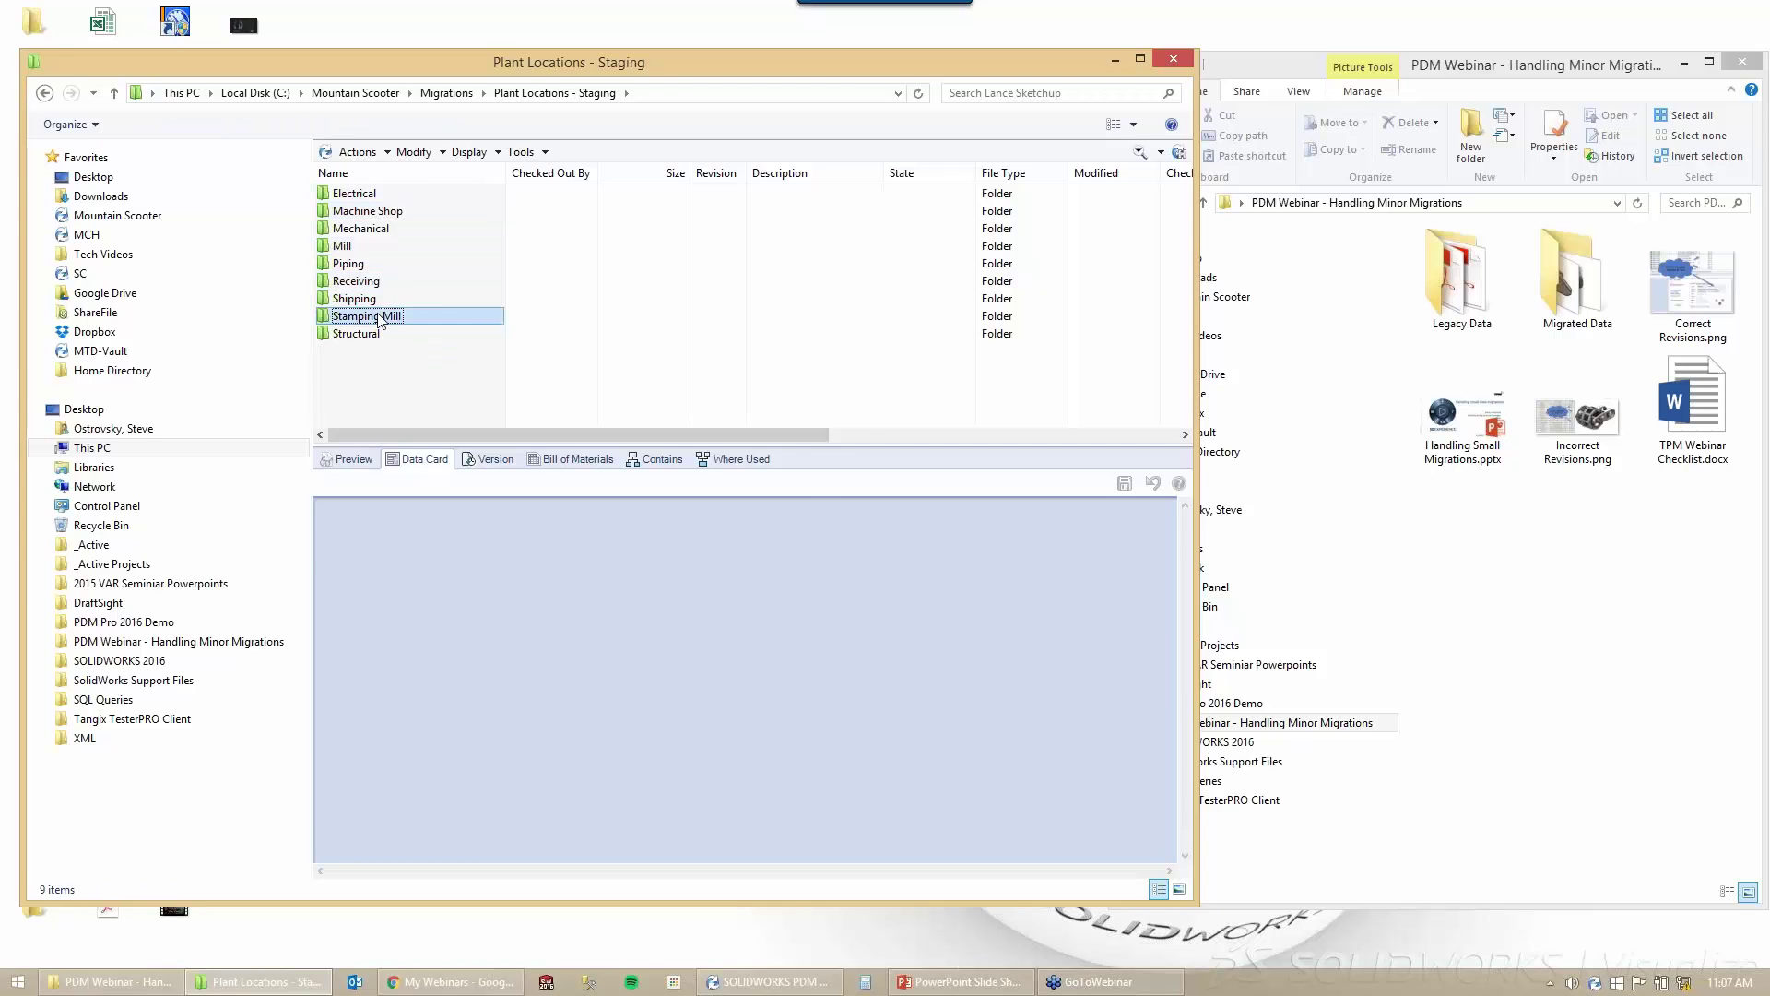
{"action": "left_click_drag", "start_coordinate": [849, 657], "coordinate": [715, 656]}
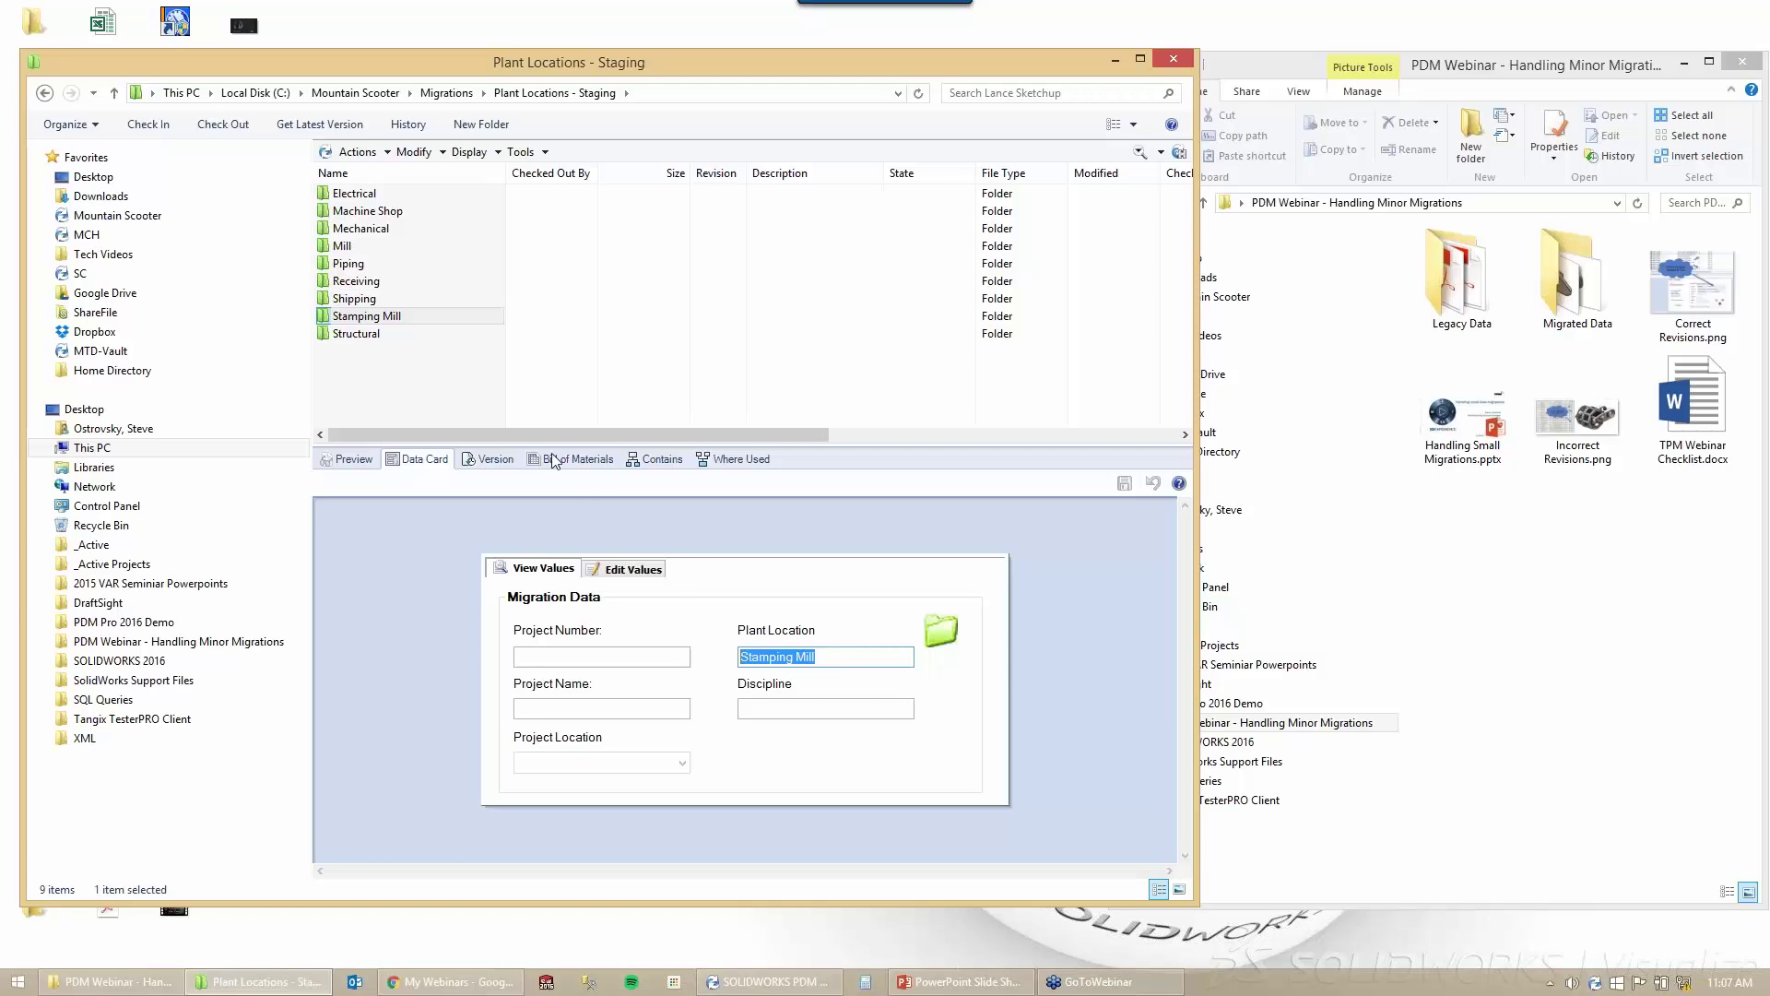
{"action": "left_click", "coordinate": [422, 300]}
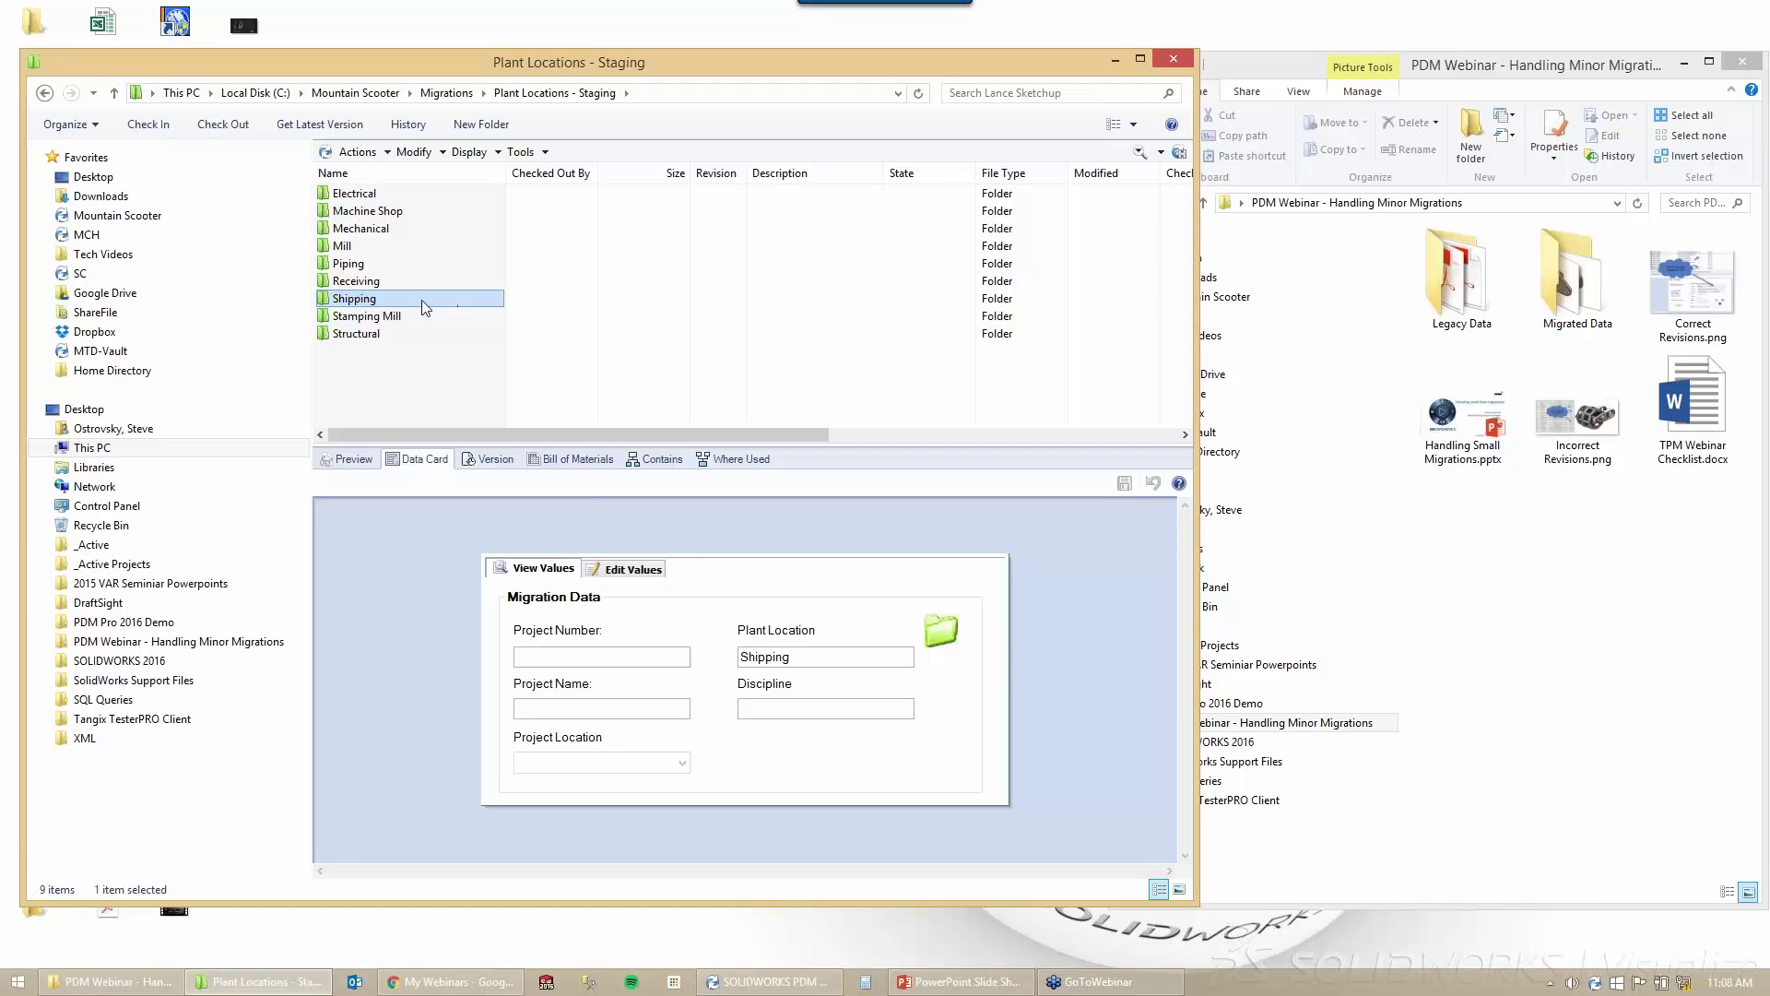
{"action": "left_click", "coordinate": [396, 320]}
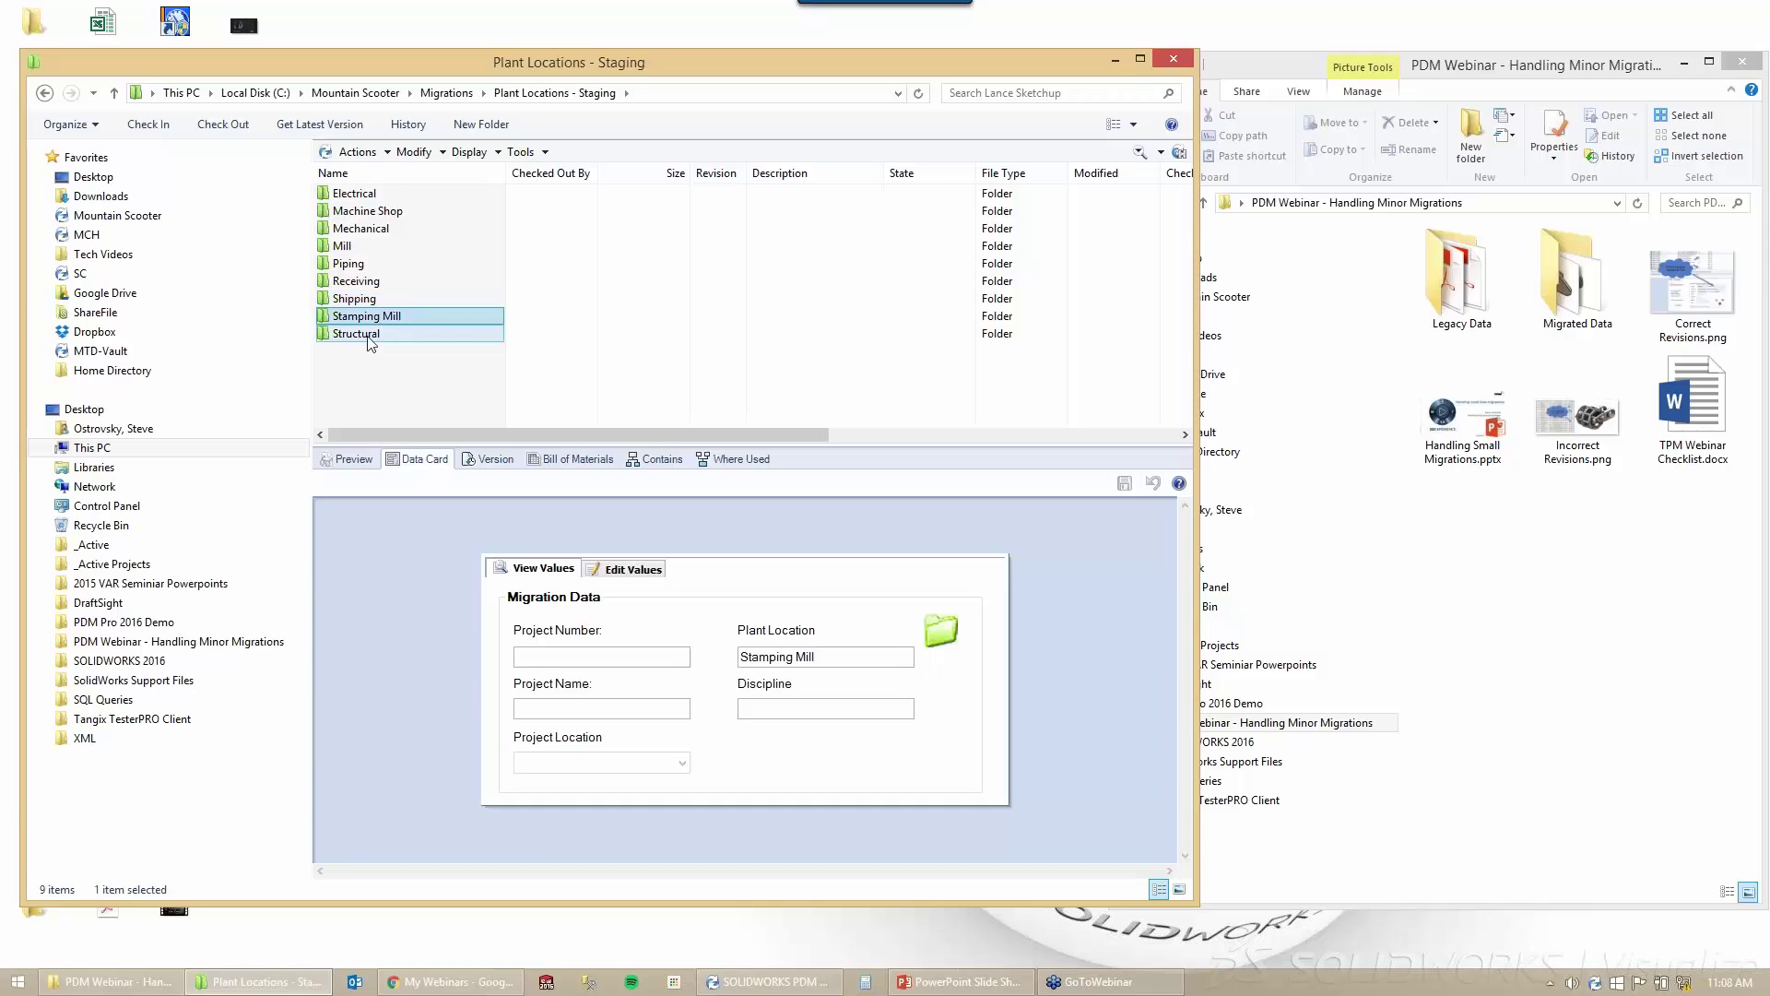
Review the discipline folders Structural, Piping, Mechanical and Electrical, and examine the Discipline value on Structural's data card.
{"action": "left_click", "coordinate": [370, 337]}
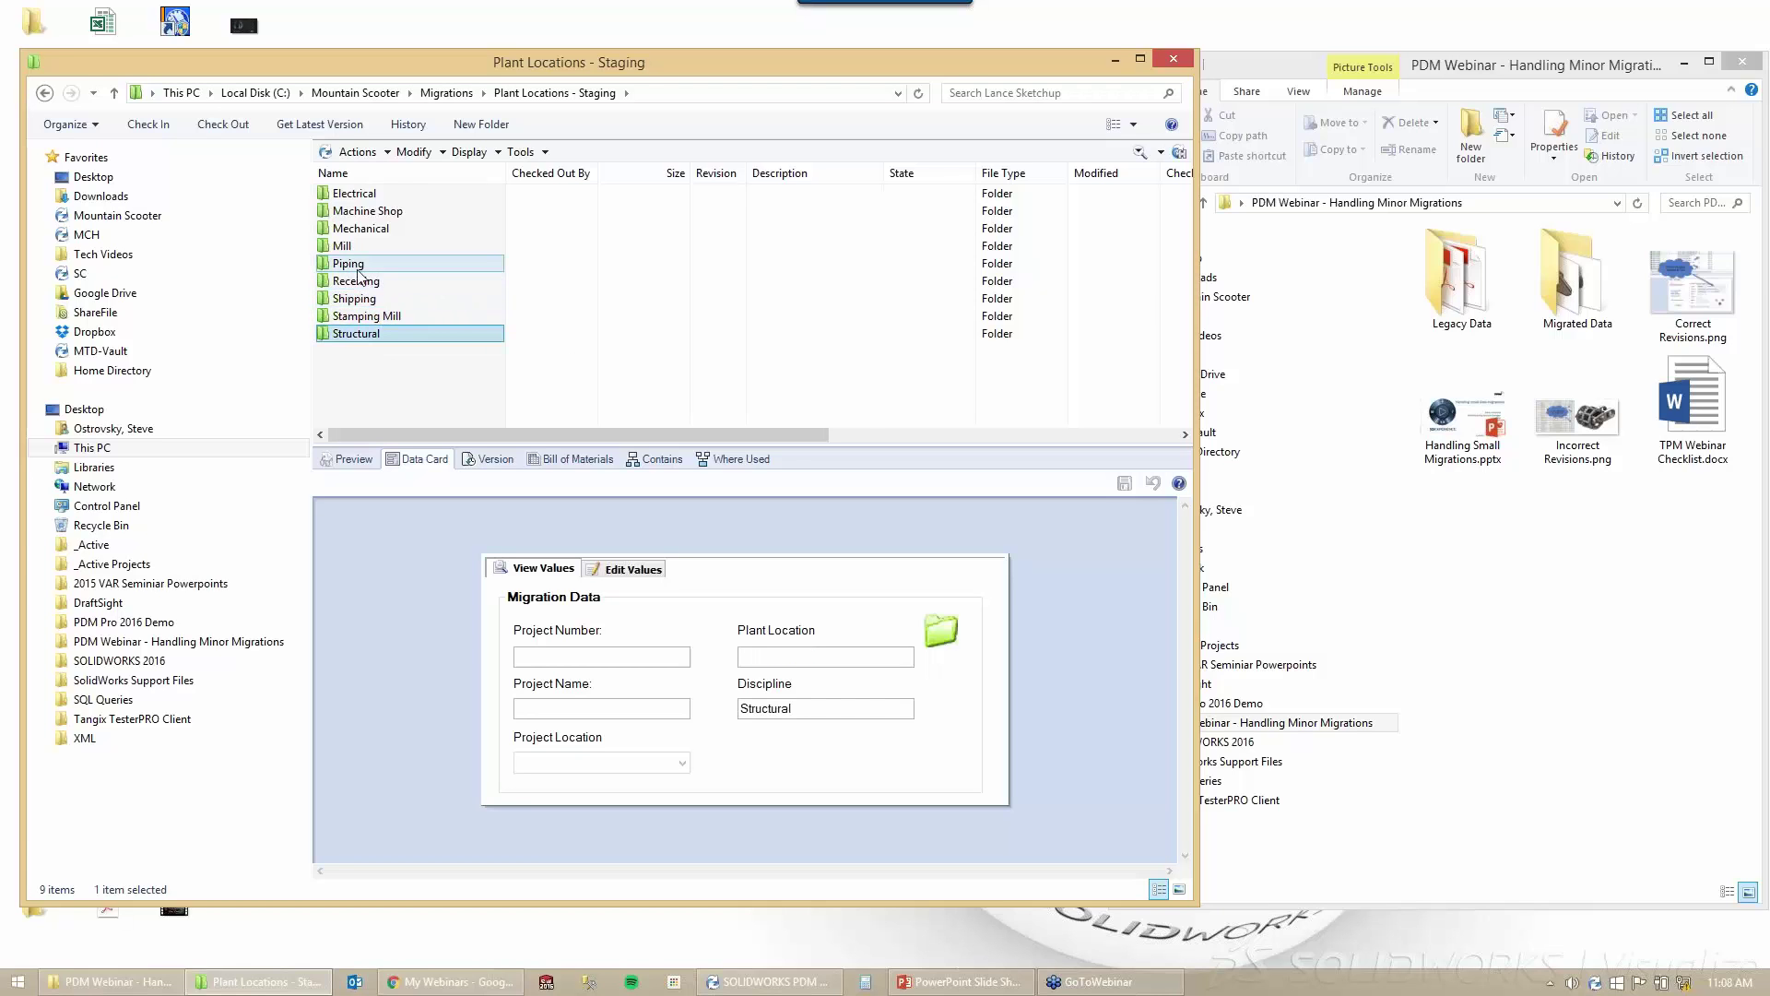
{"action": "left_click", "coordinate": [378, 231], "text": "ctrl"}
{"action": "left_click", "coordinate": [378, 191], "text": "ctrl"}
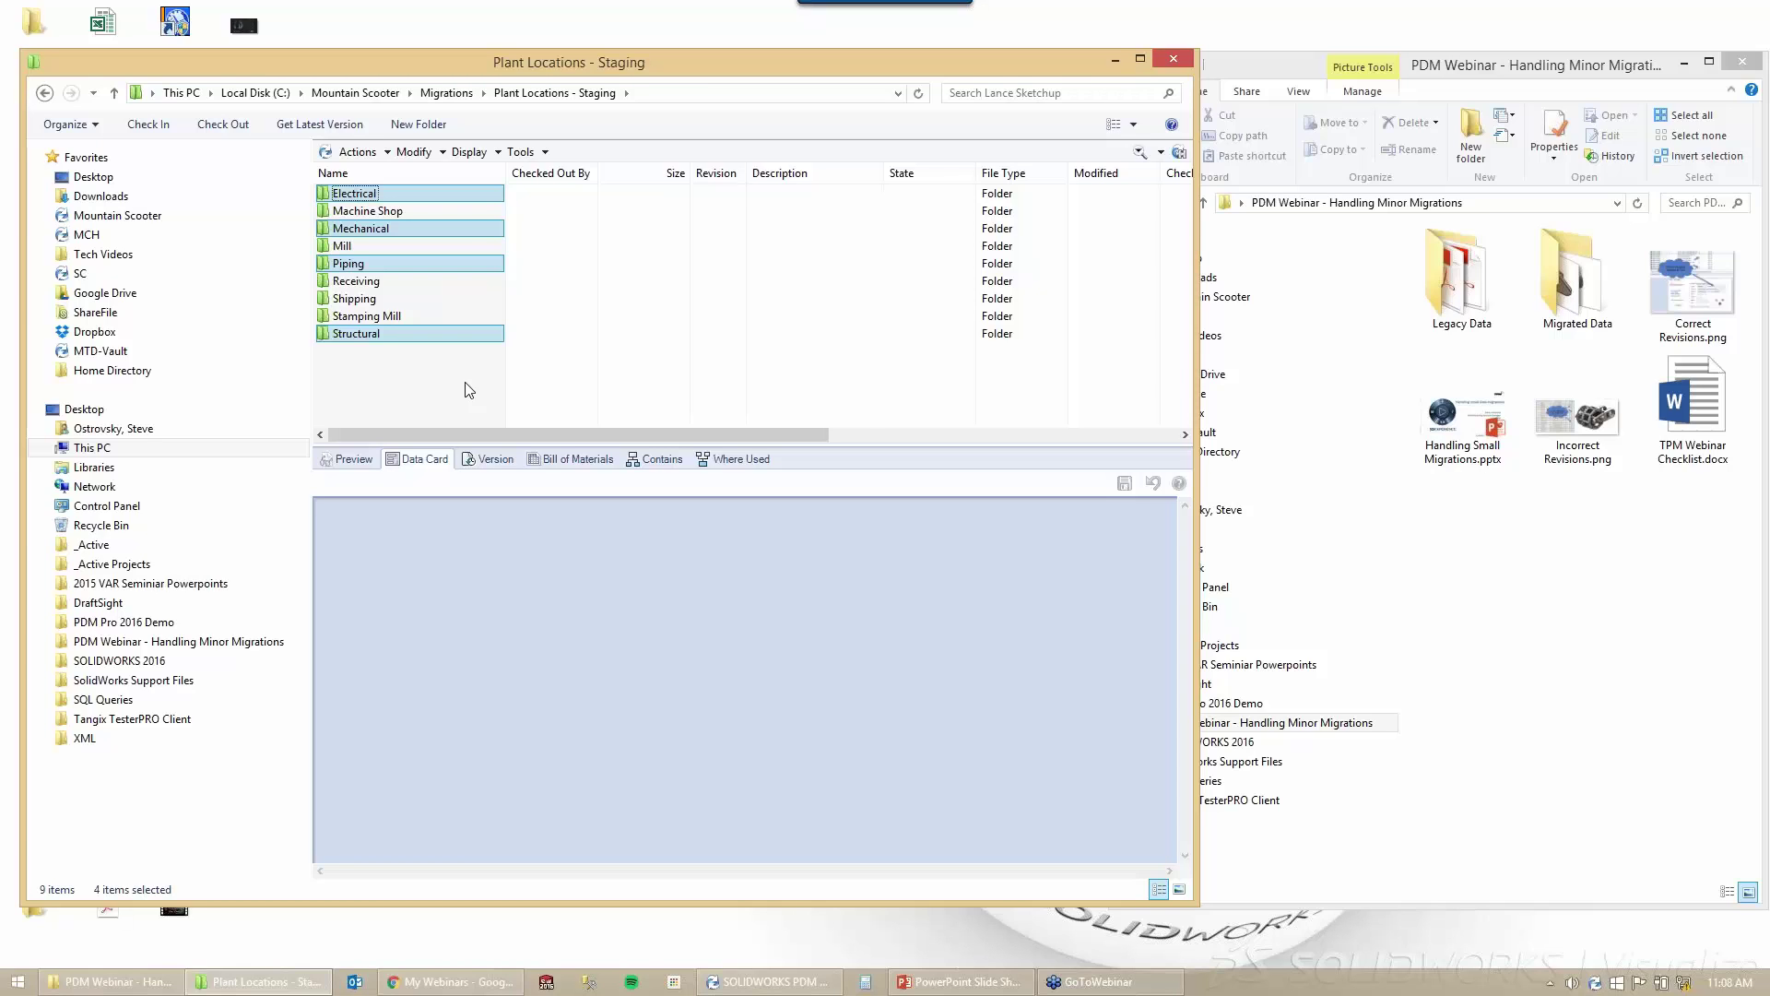
{"action": "left_click", "coordinate": [361, 335]}
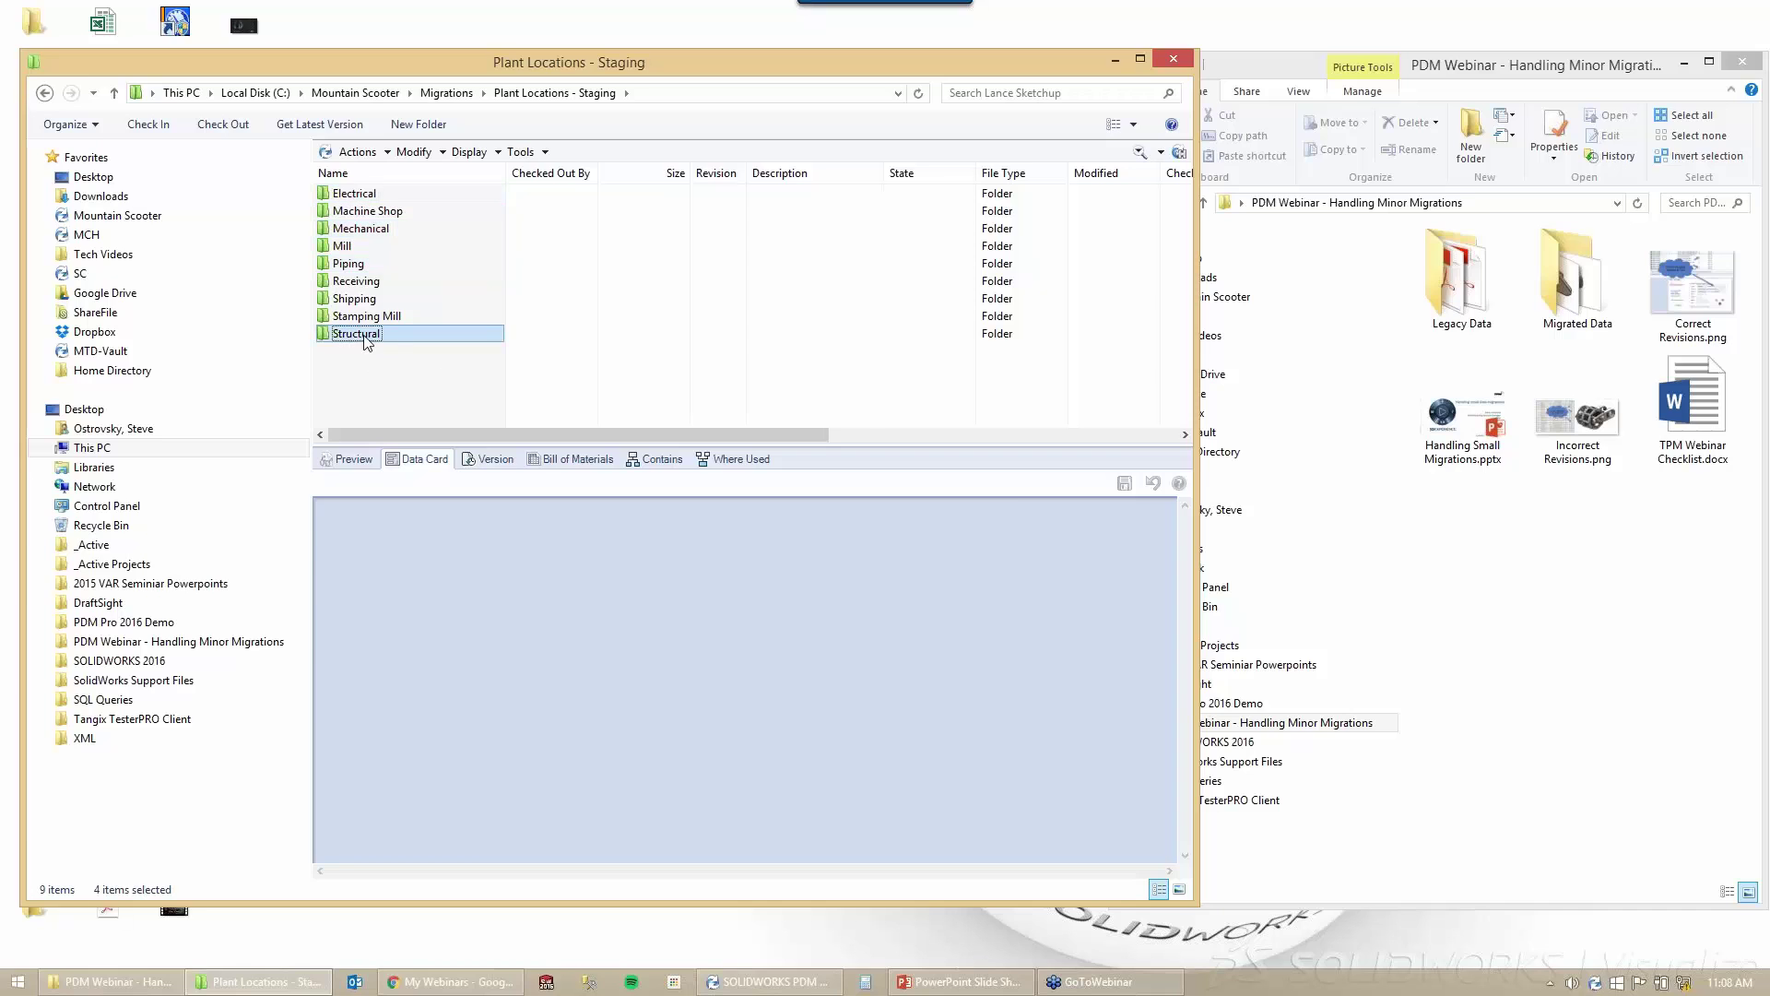
{"action": "double_click", "coordinate": [820, 708]}
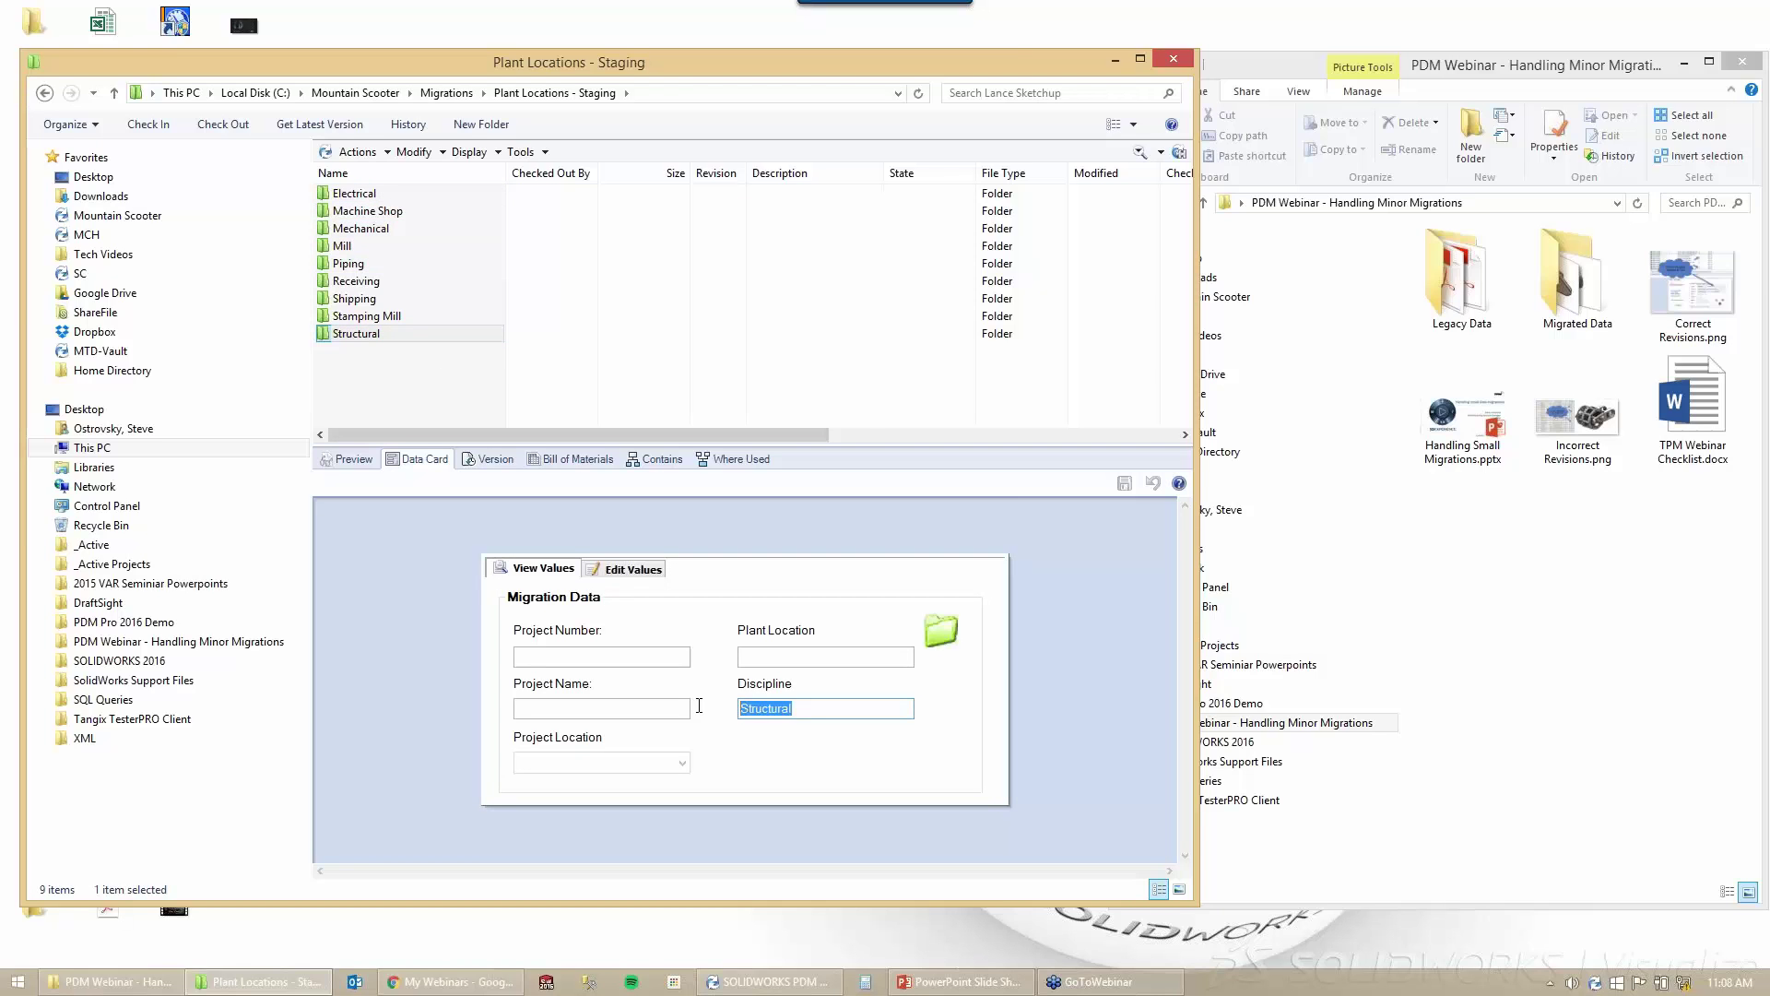
{"action": "left_click", "coordinate": [892, 713]}
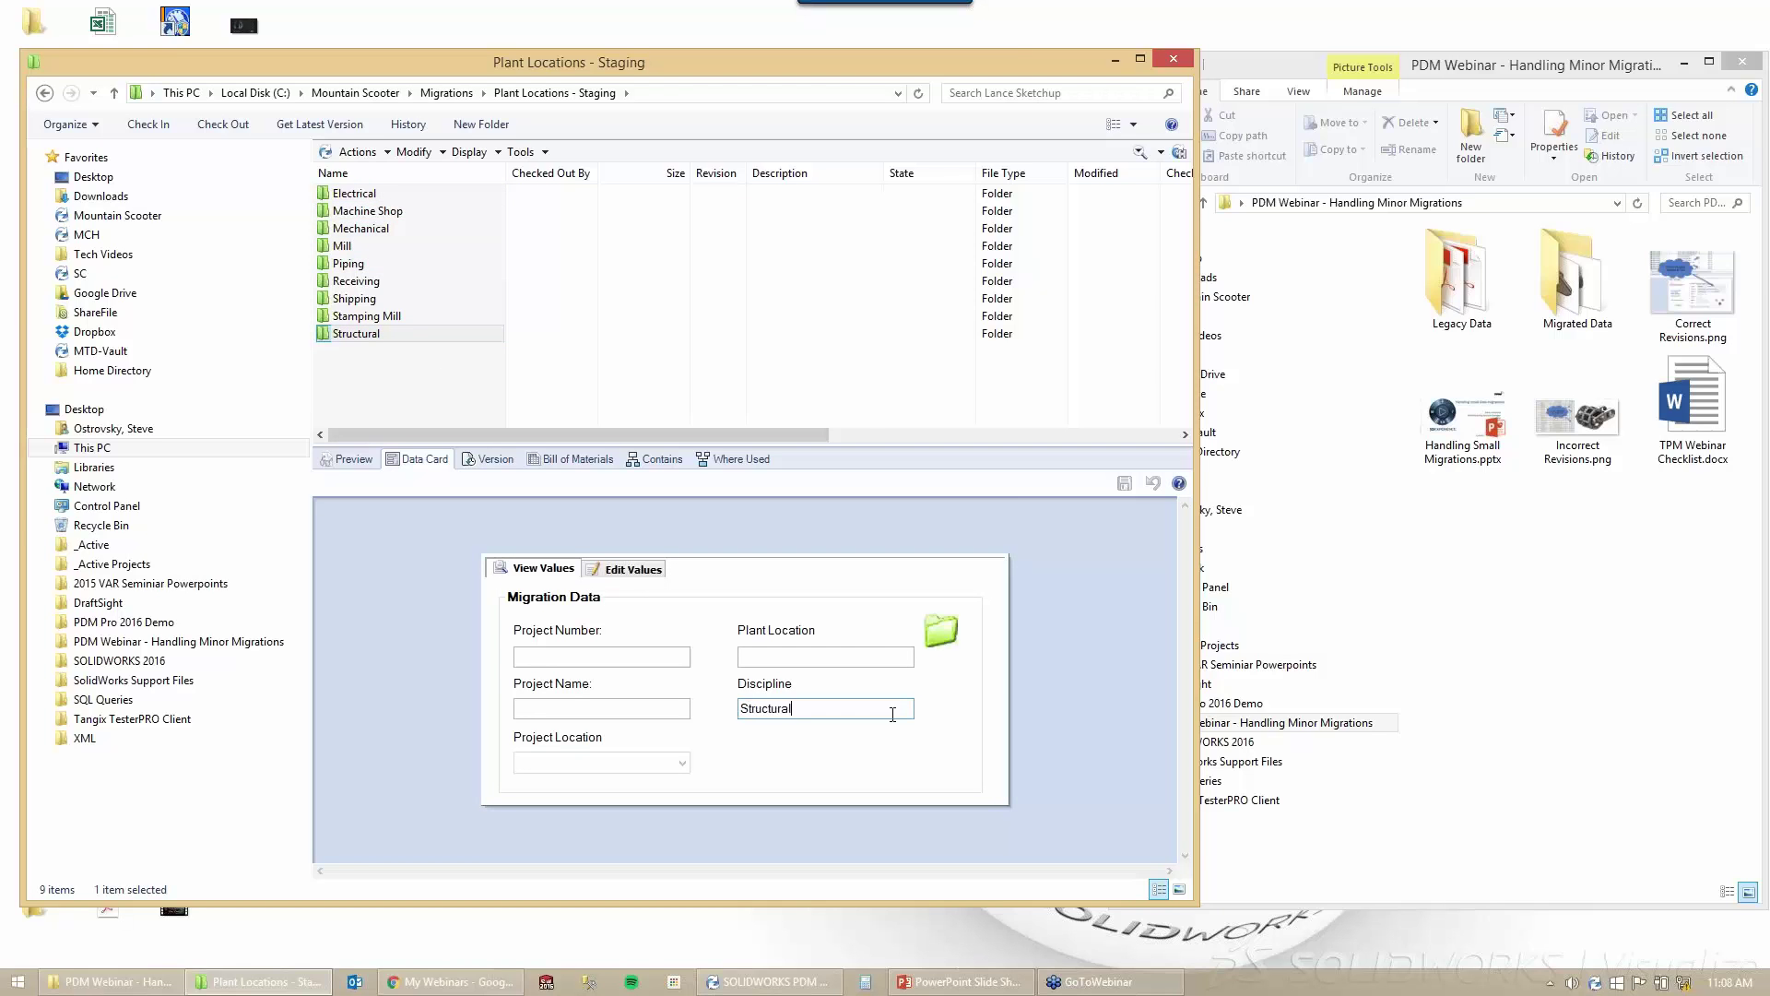
Try to copy the Electrical and Mechanical folders into Stamping Mill, declining to merge with any existing folders.
{"action": "left_click", "coordinate": [356, 195]}
{"action": "left_click", "coordinate": [364, 227], "text": "ctrl"}
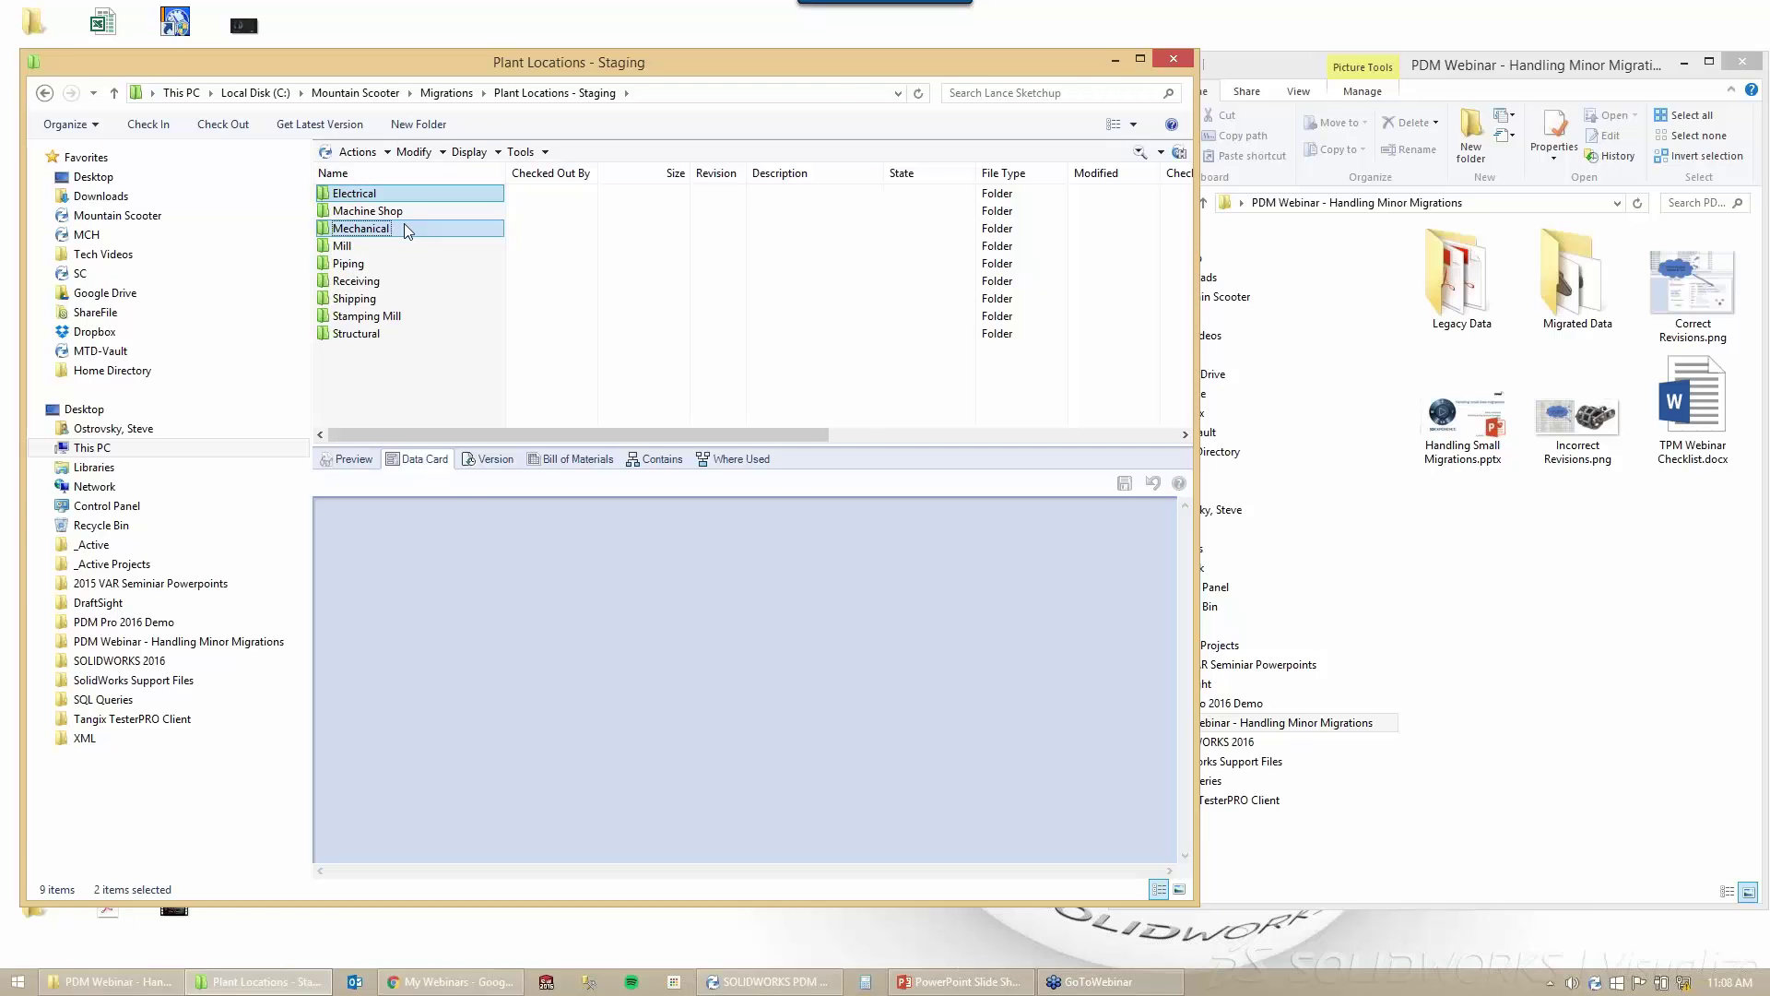
{"action": "right_click", "coordinate": [392, 316]}
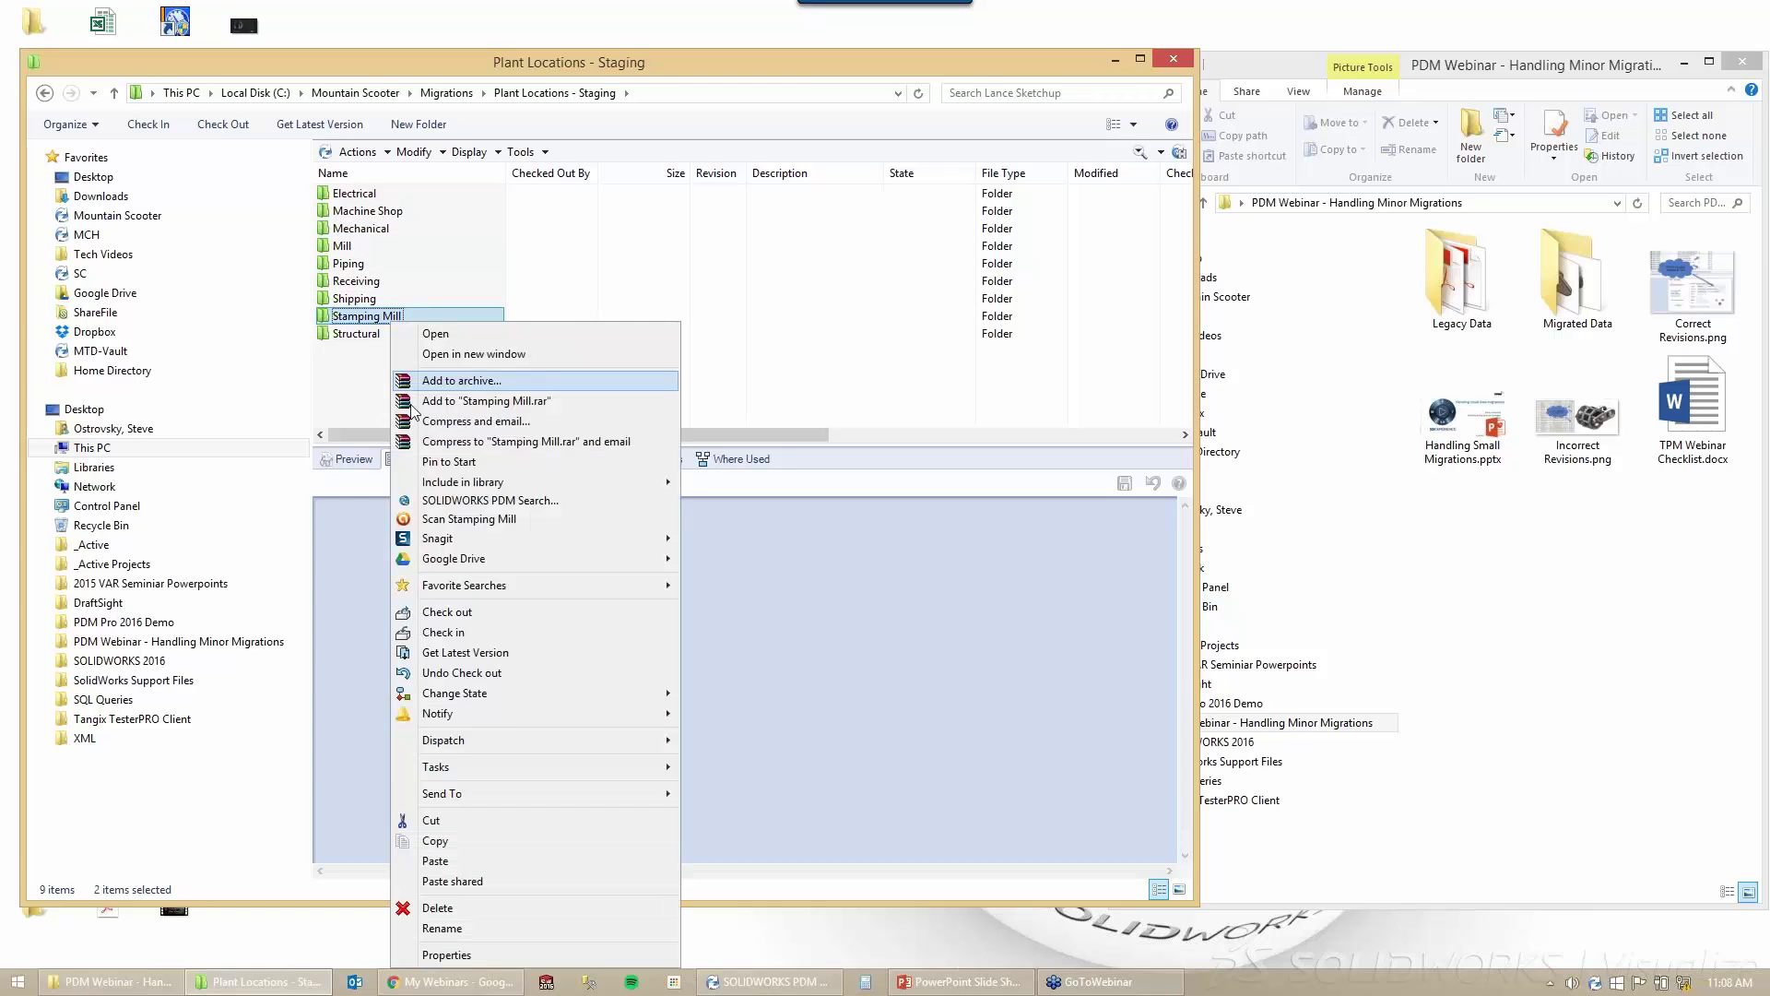
{"action": "left_click", "coordinate": [449, 866]}
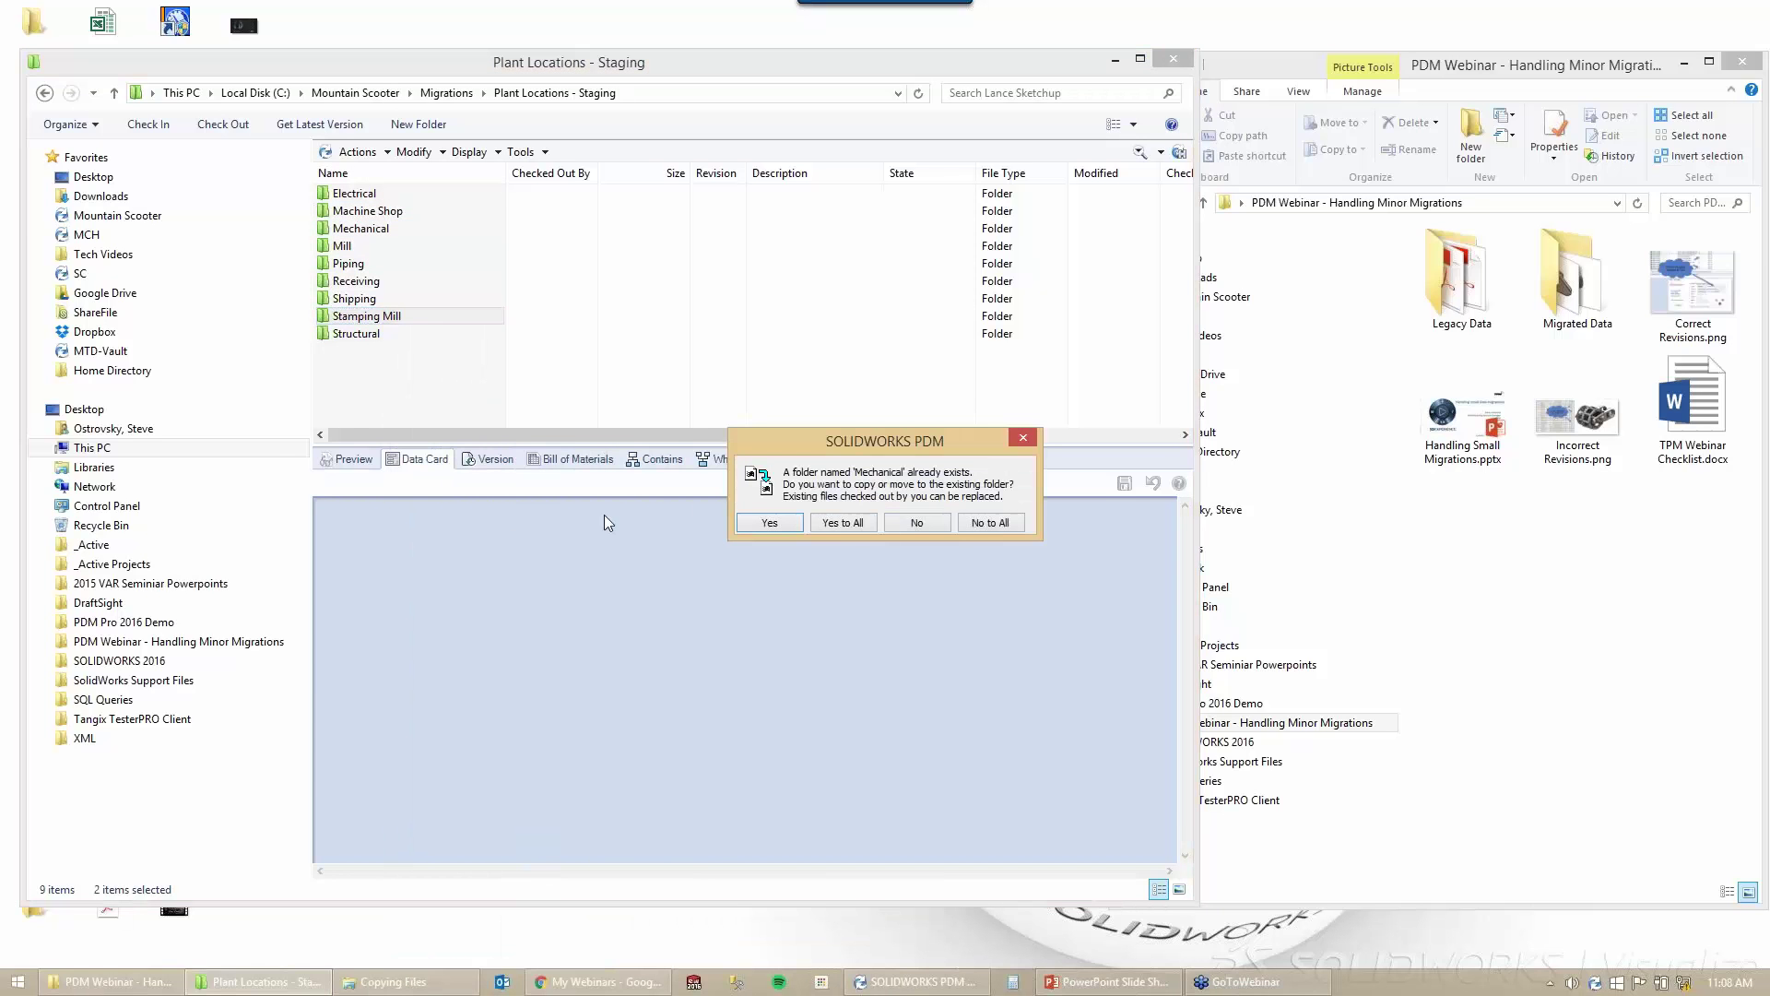
{"action": "left_click", "coordinate": [1003, 522]}
Delete the existing Electrical and Mechanical subfolders from the Stamping Mill folder.
{"action": "double_click", "coordinate": [349, 319]}
{"action": "left_click_drag", "start_coordinate": [322, 186], "coordinate": [446, 256]}
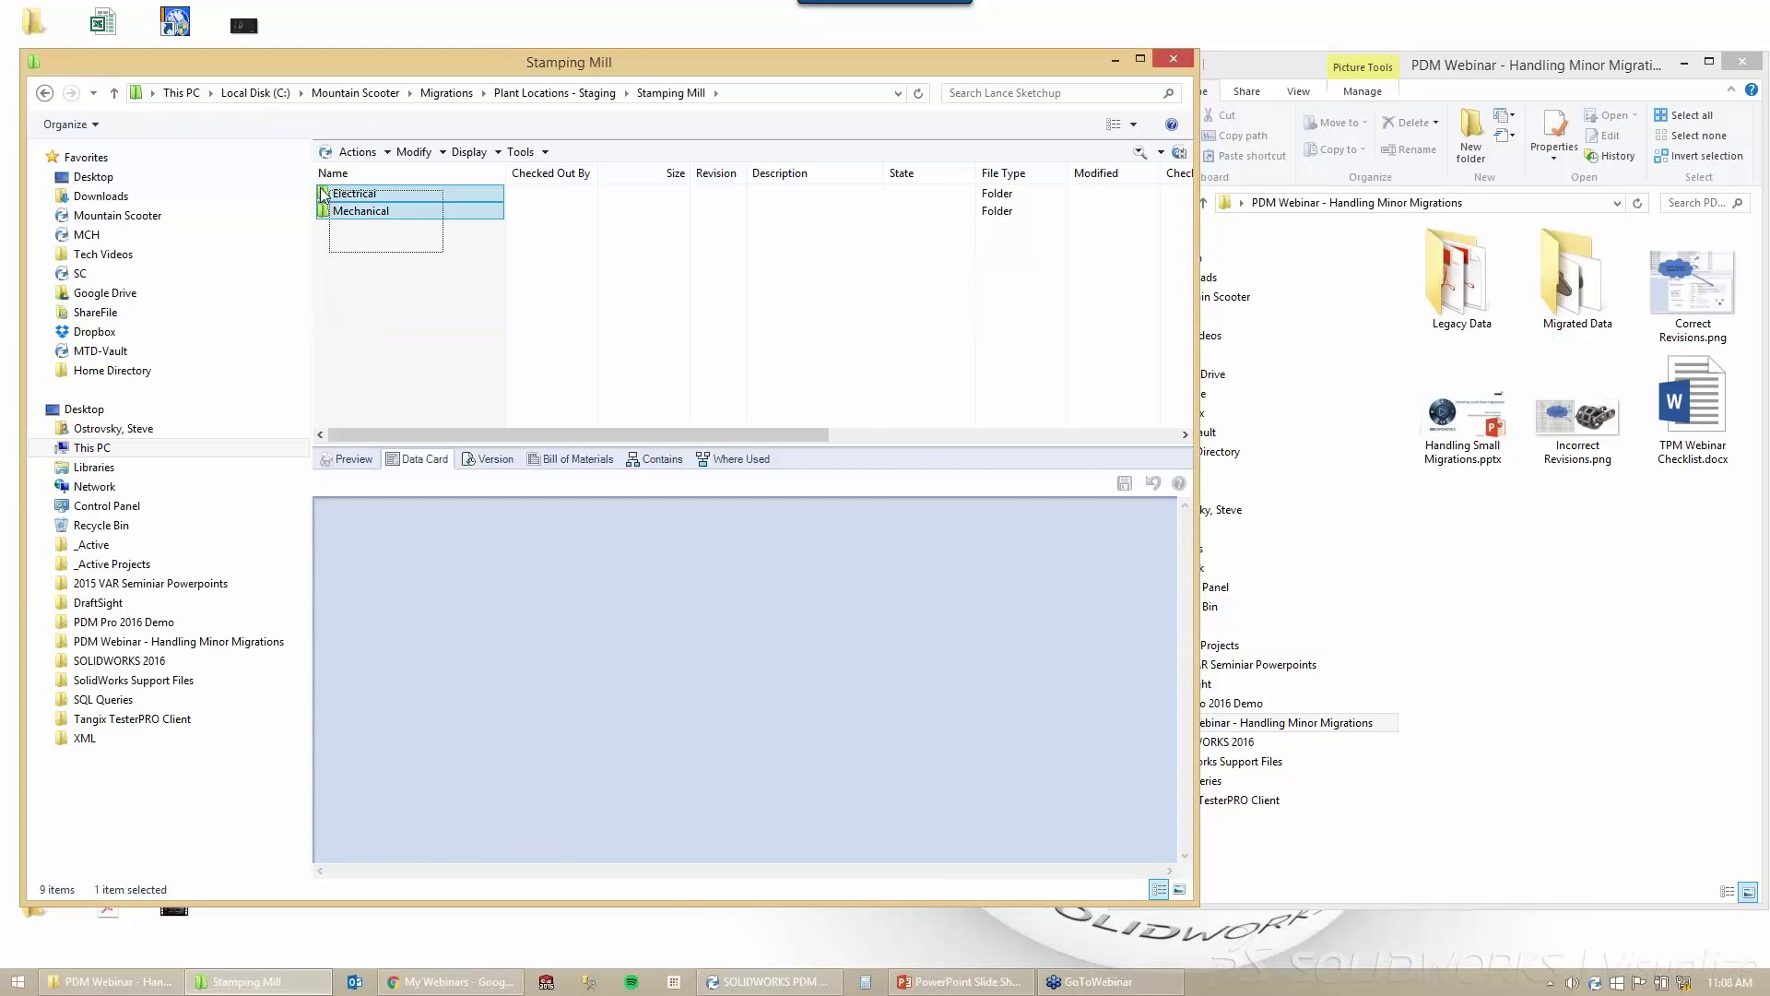
{"action": "right_click", "coordinate": [375, 212]}
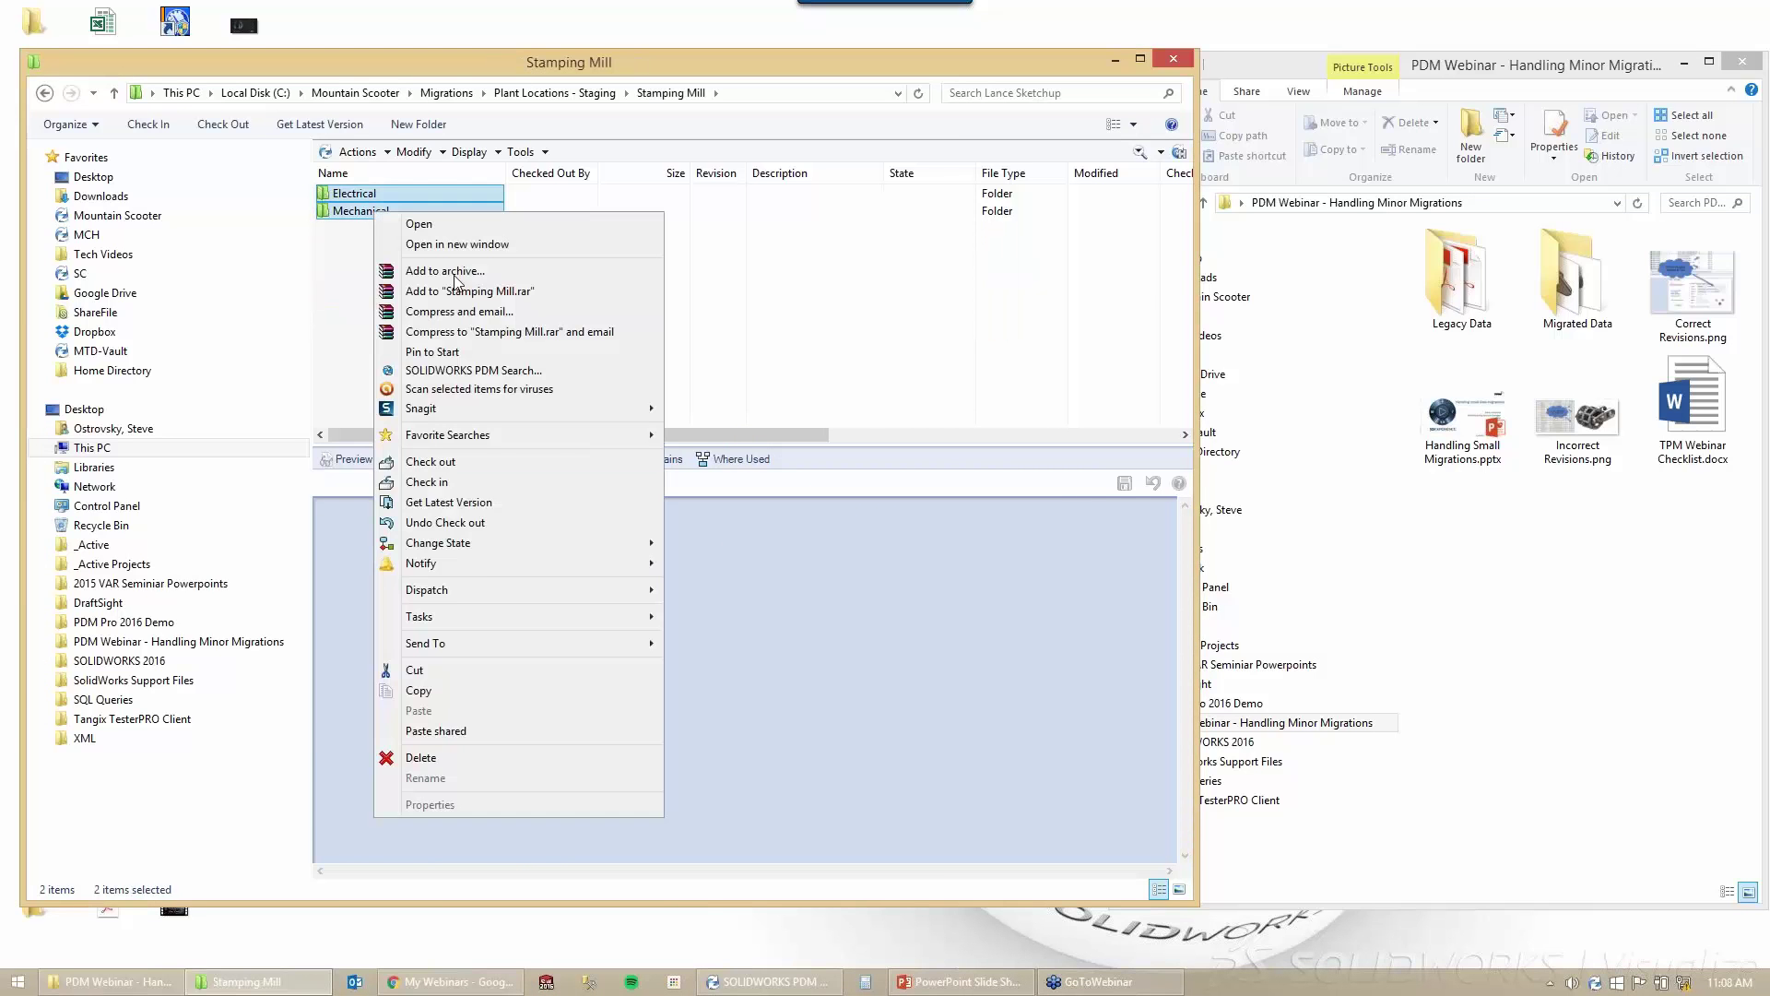
{"action": "left_click", "coordinate": [419, 757]}
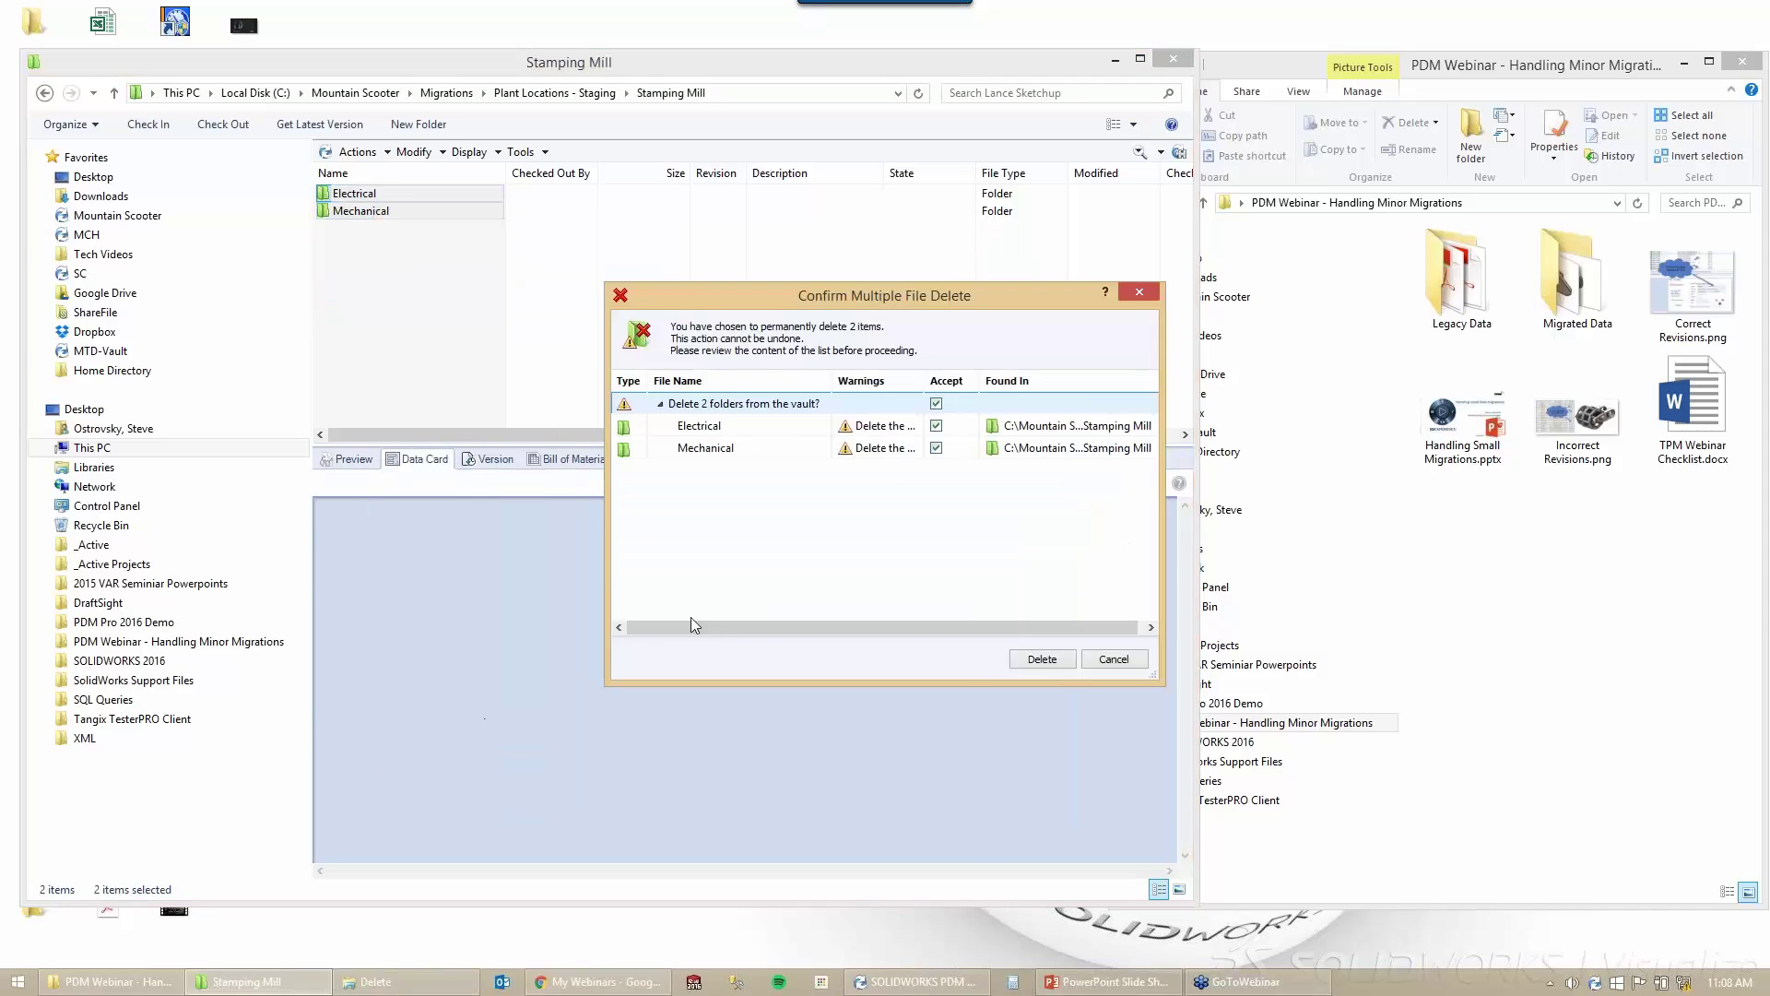
{"action": "left_click", "coordinate": [1041, 660]}
Copy the Electrical and Mechanical folders from Plant Locations - Staging into the Stamping Mill folder.
{"action": "left_click", "coordinate": [555, 93]}
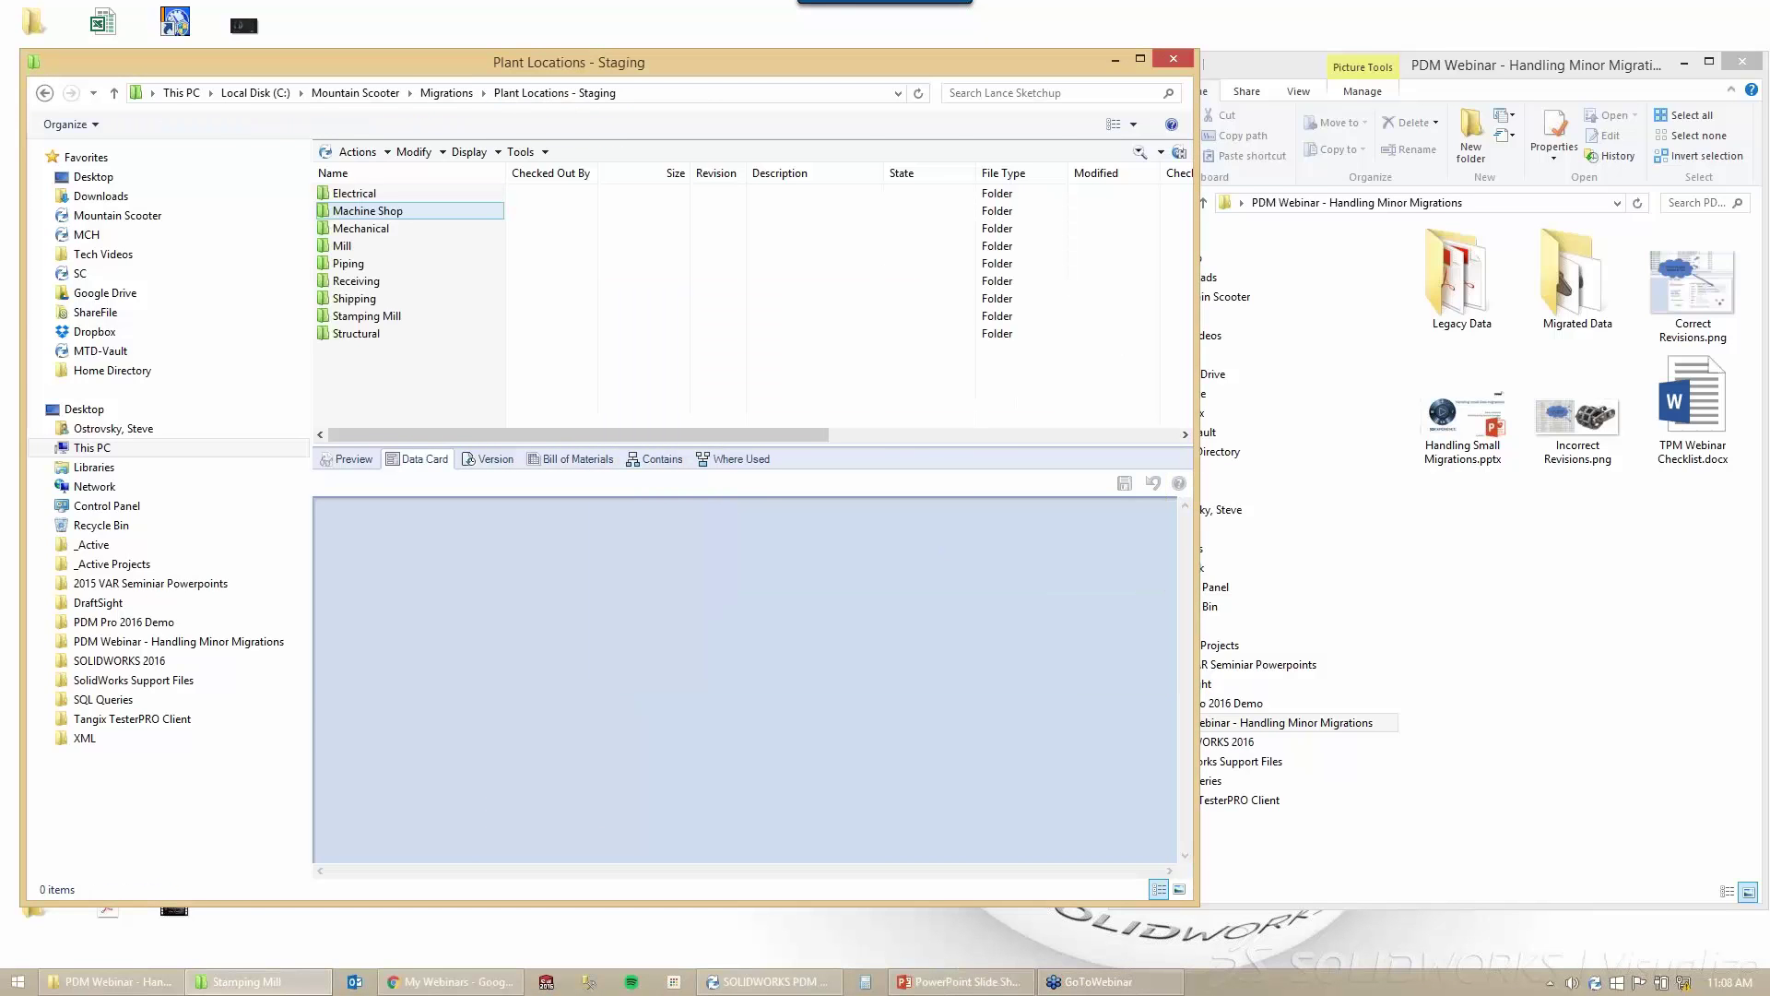
{"action": "left_click", "coordinate": [360, 194]}
{"action": "left_click", "coordinate": [361, 228], "text": "ctrl"}
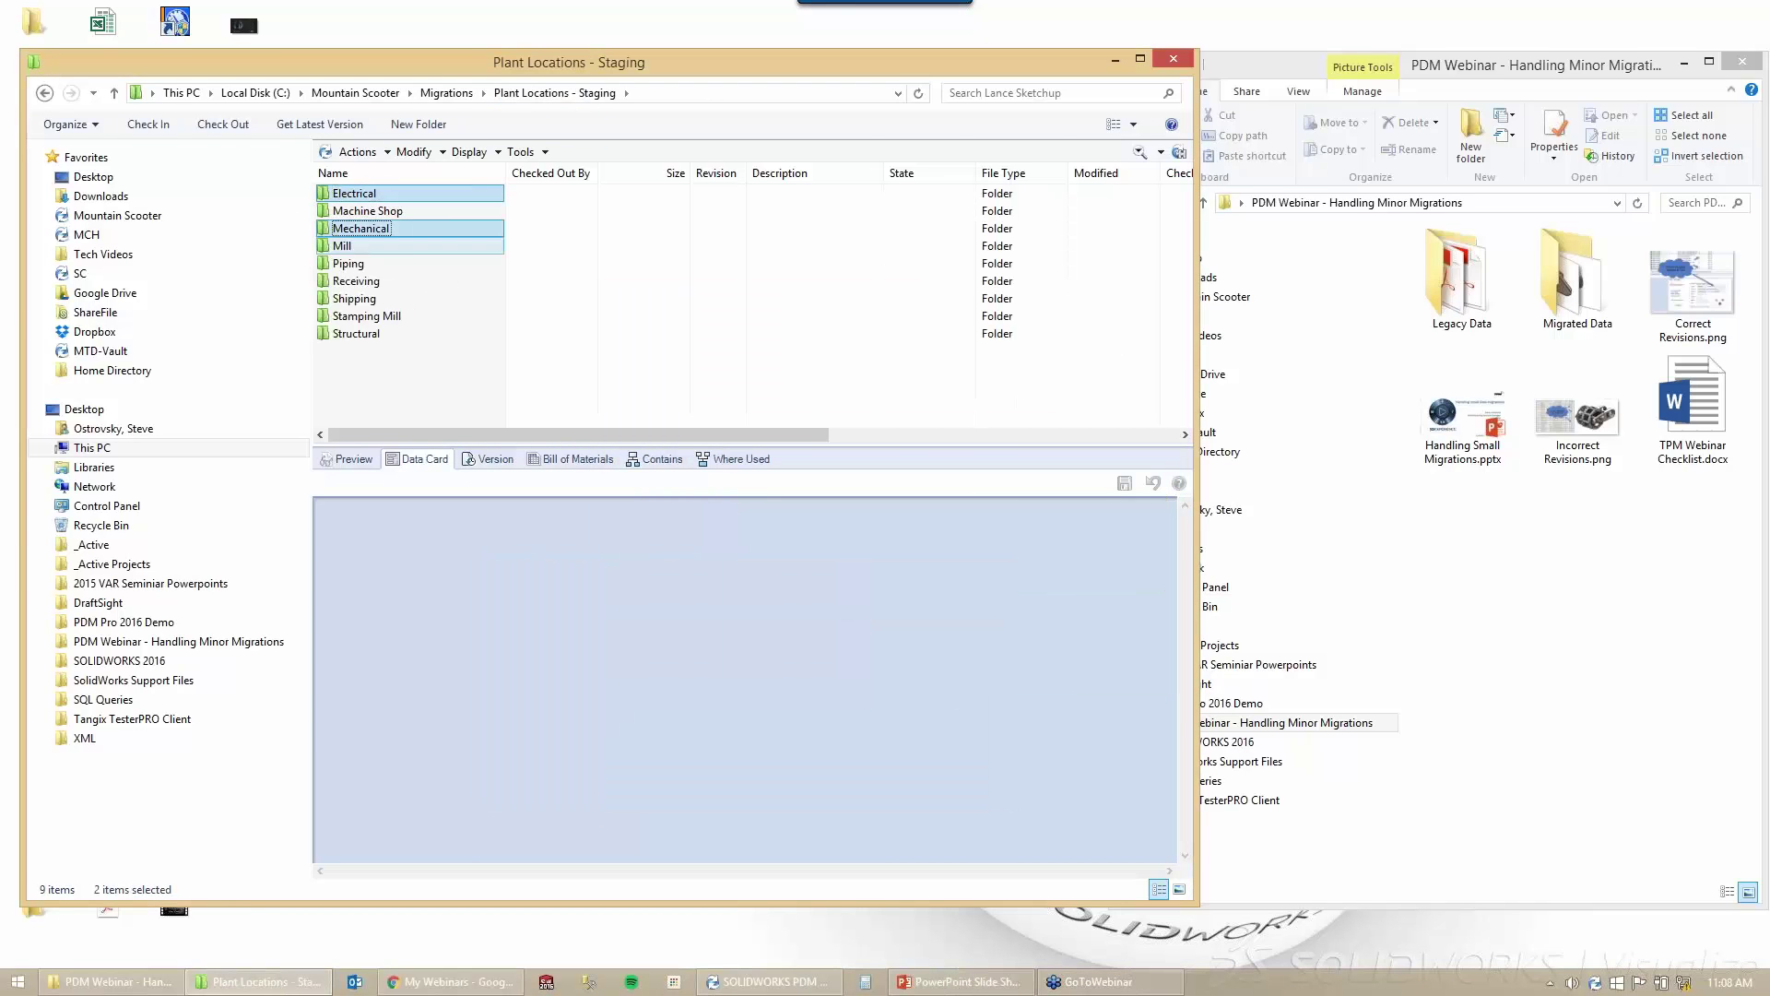
{"action": "left_click", "coordinate": [374, 316]}
{"action": "right_click", "coordinate": [384, 319]}
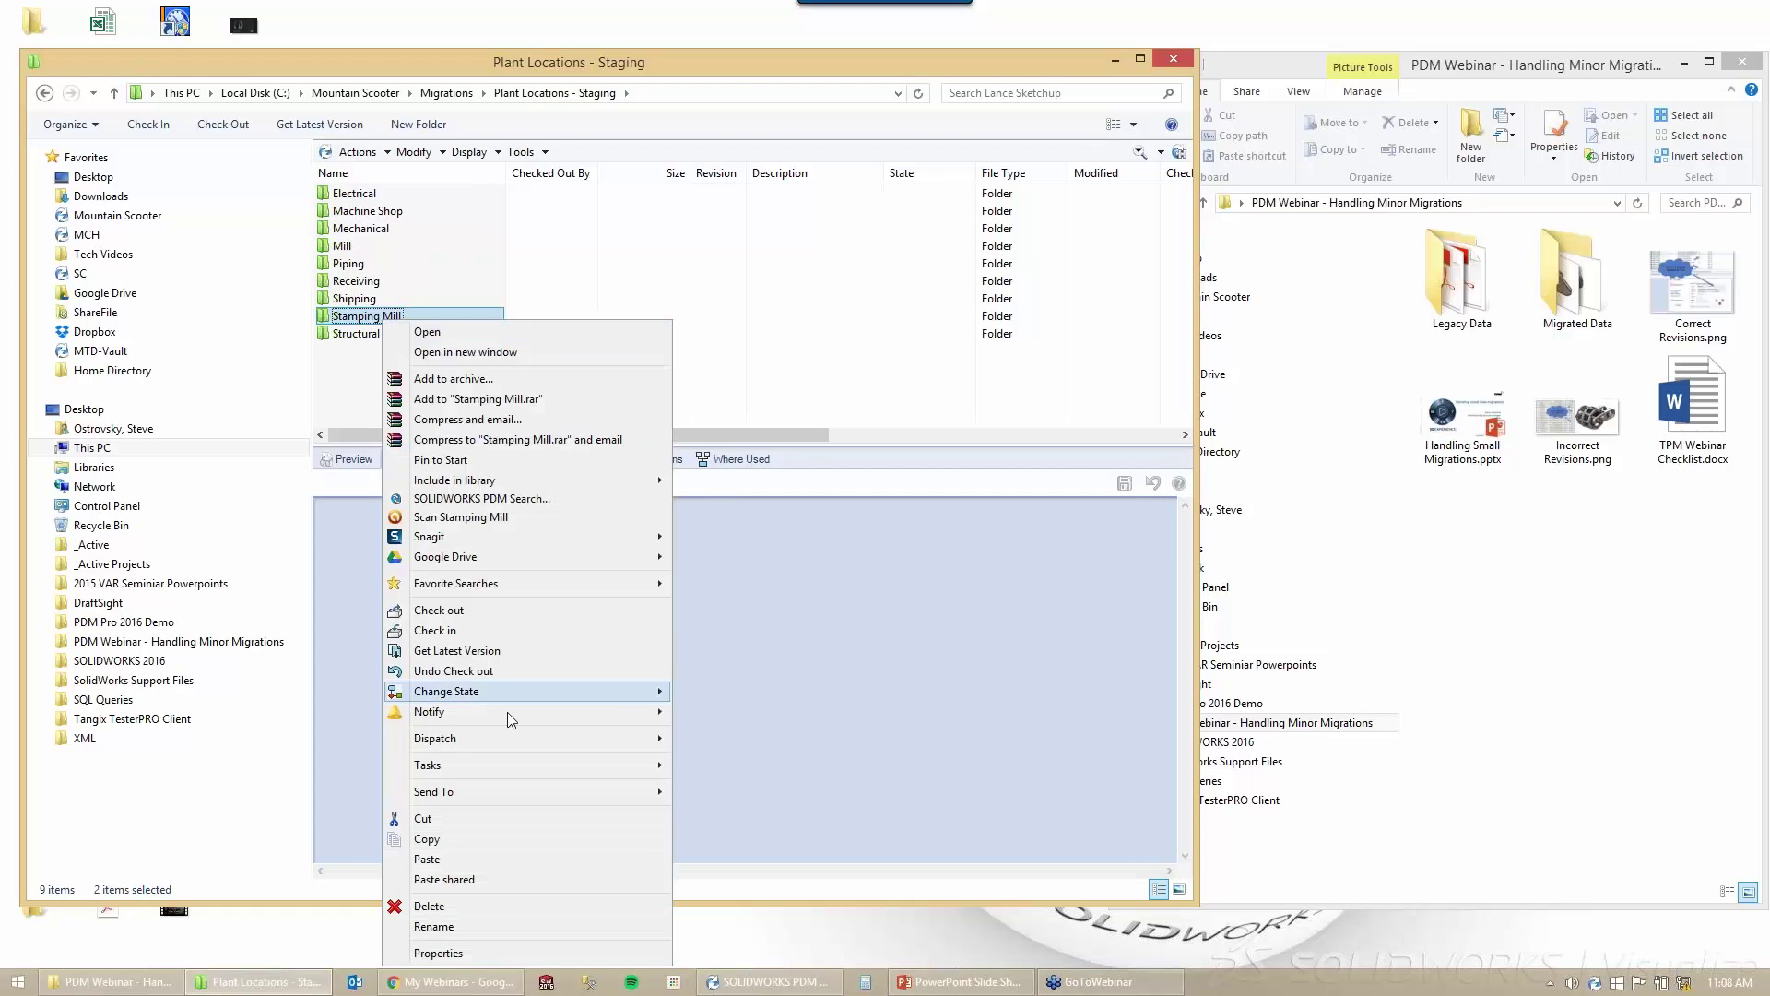
{"action": "left_click", "coordinate": [453, 861]}
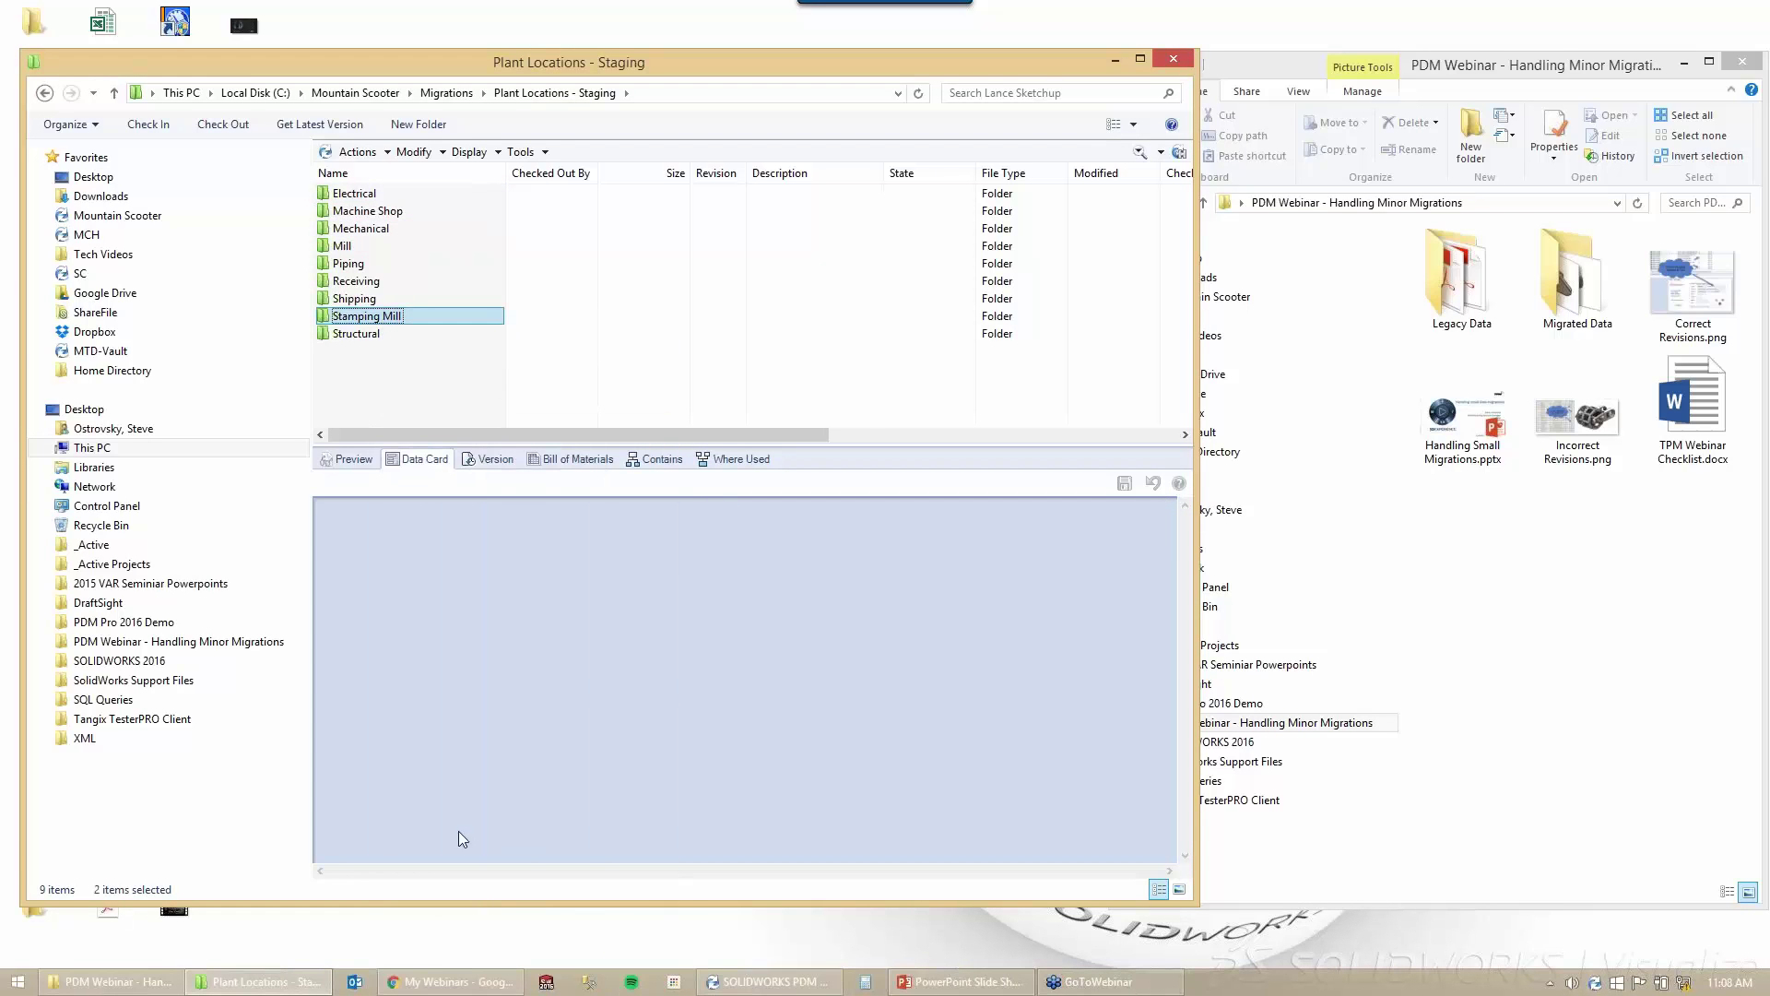
Check the Plant Location and Discipline values on the data cards of Stamping Mill's Electrical and Mechanical subfolders.
{"action": "double_click", "coordinate": [359, 316]}
{"action": "left_click", "coordinate": [361, 194]}
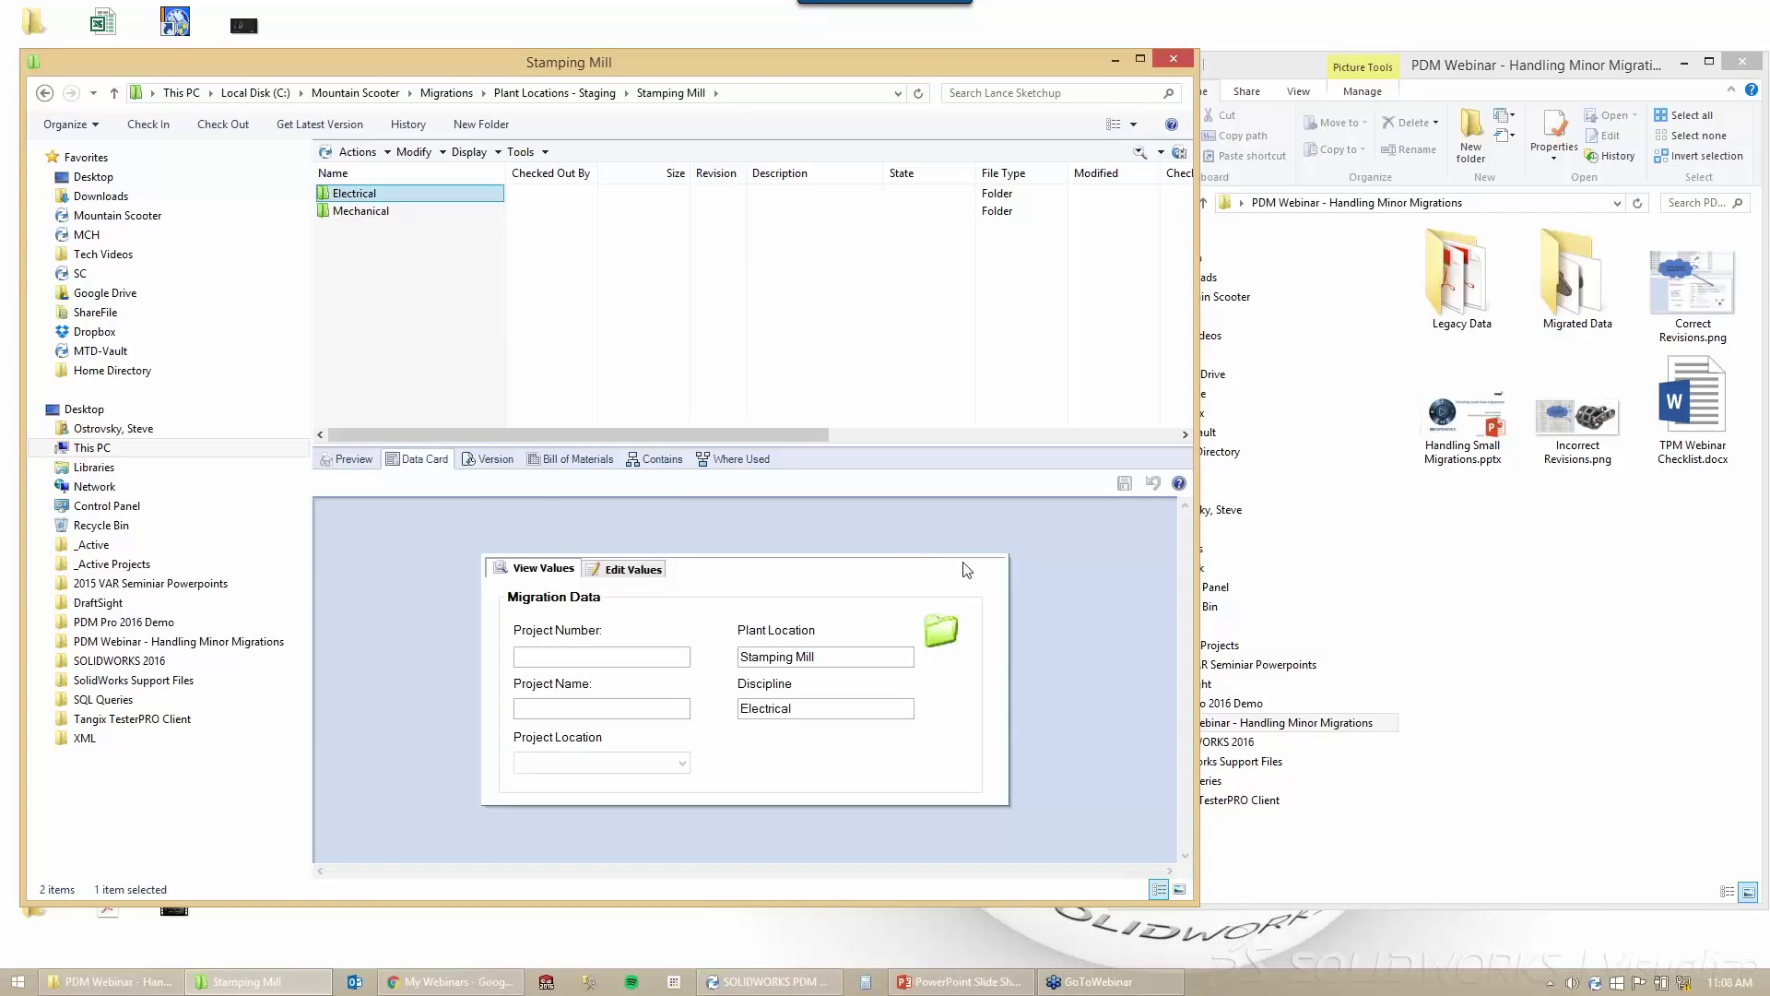
{"action": "left_click", "coordinate": [834, 655]}
{"action": "left_click", "coordinate": [813, 708]}
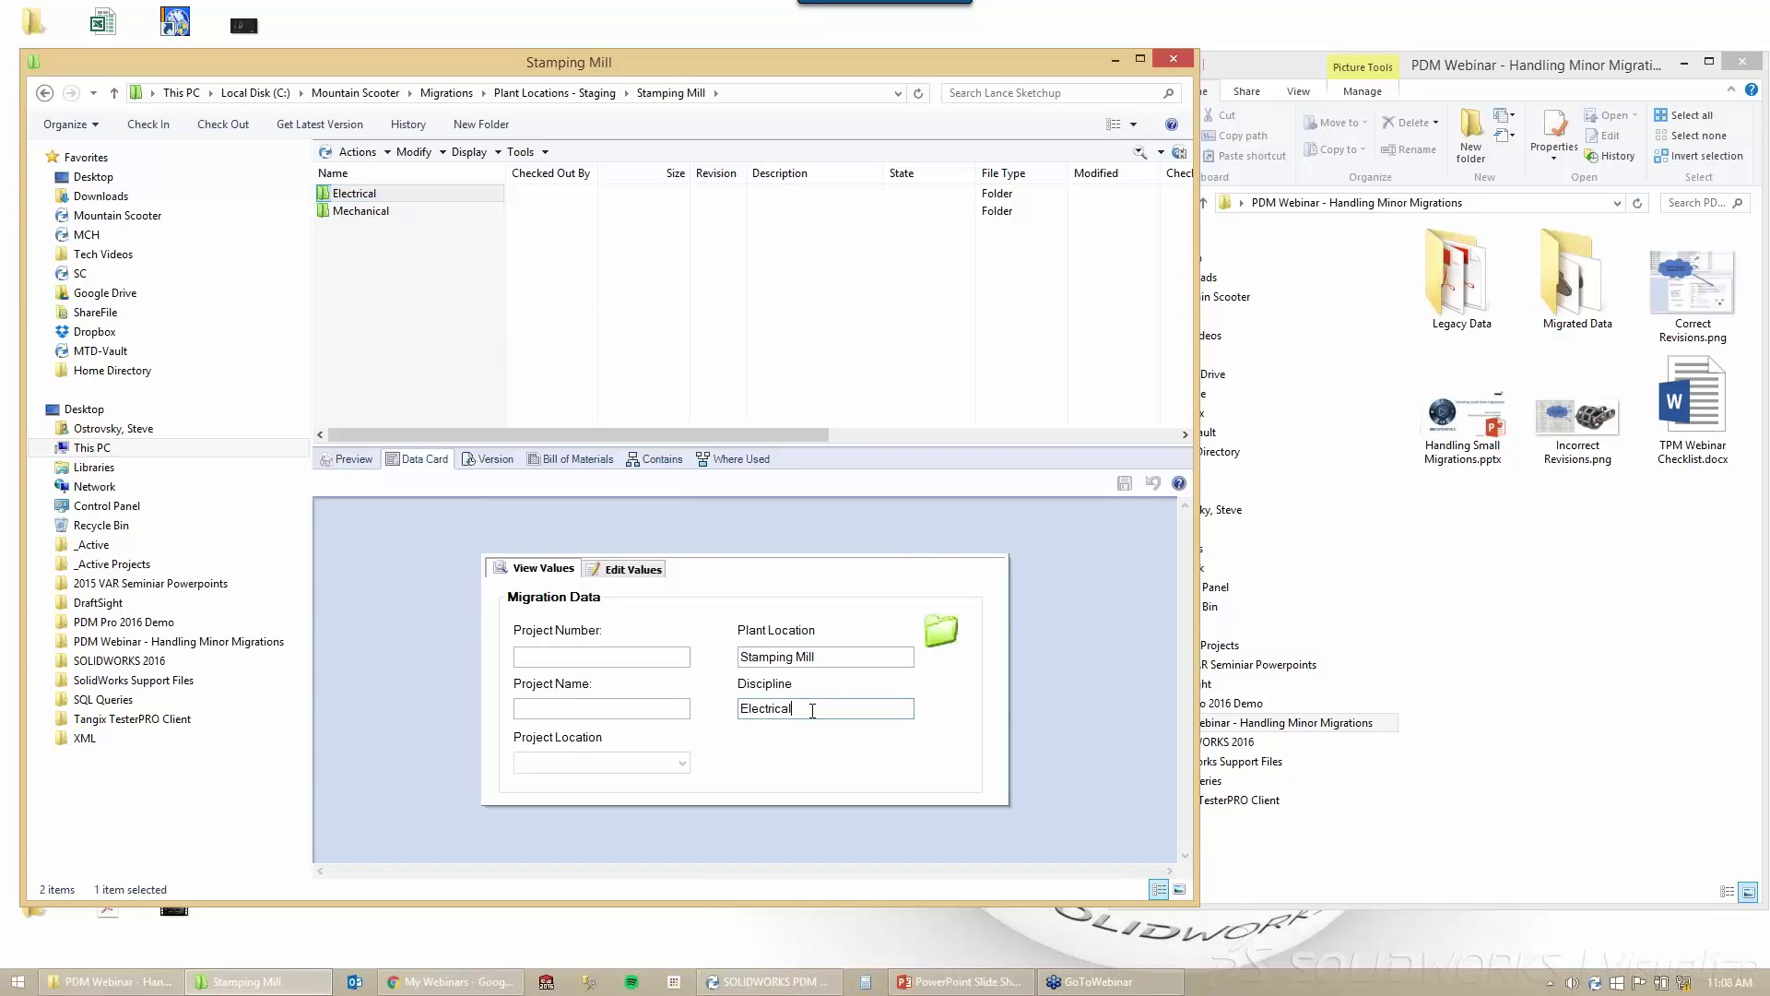
{"action": "double_click", "coordinate": [813, 709]}
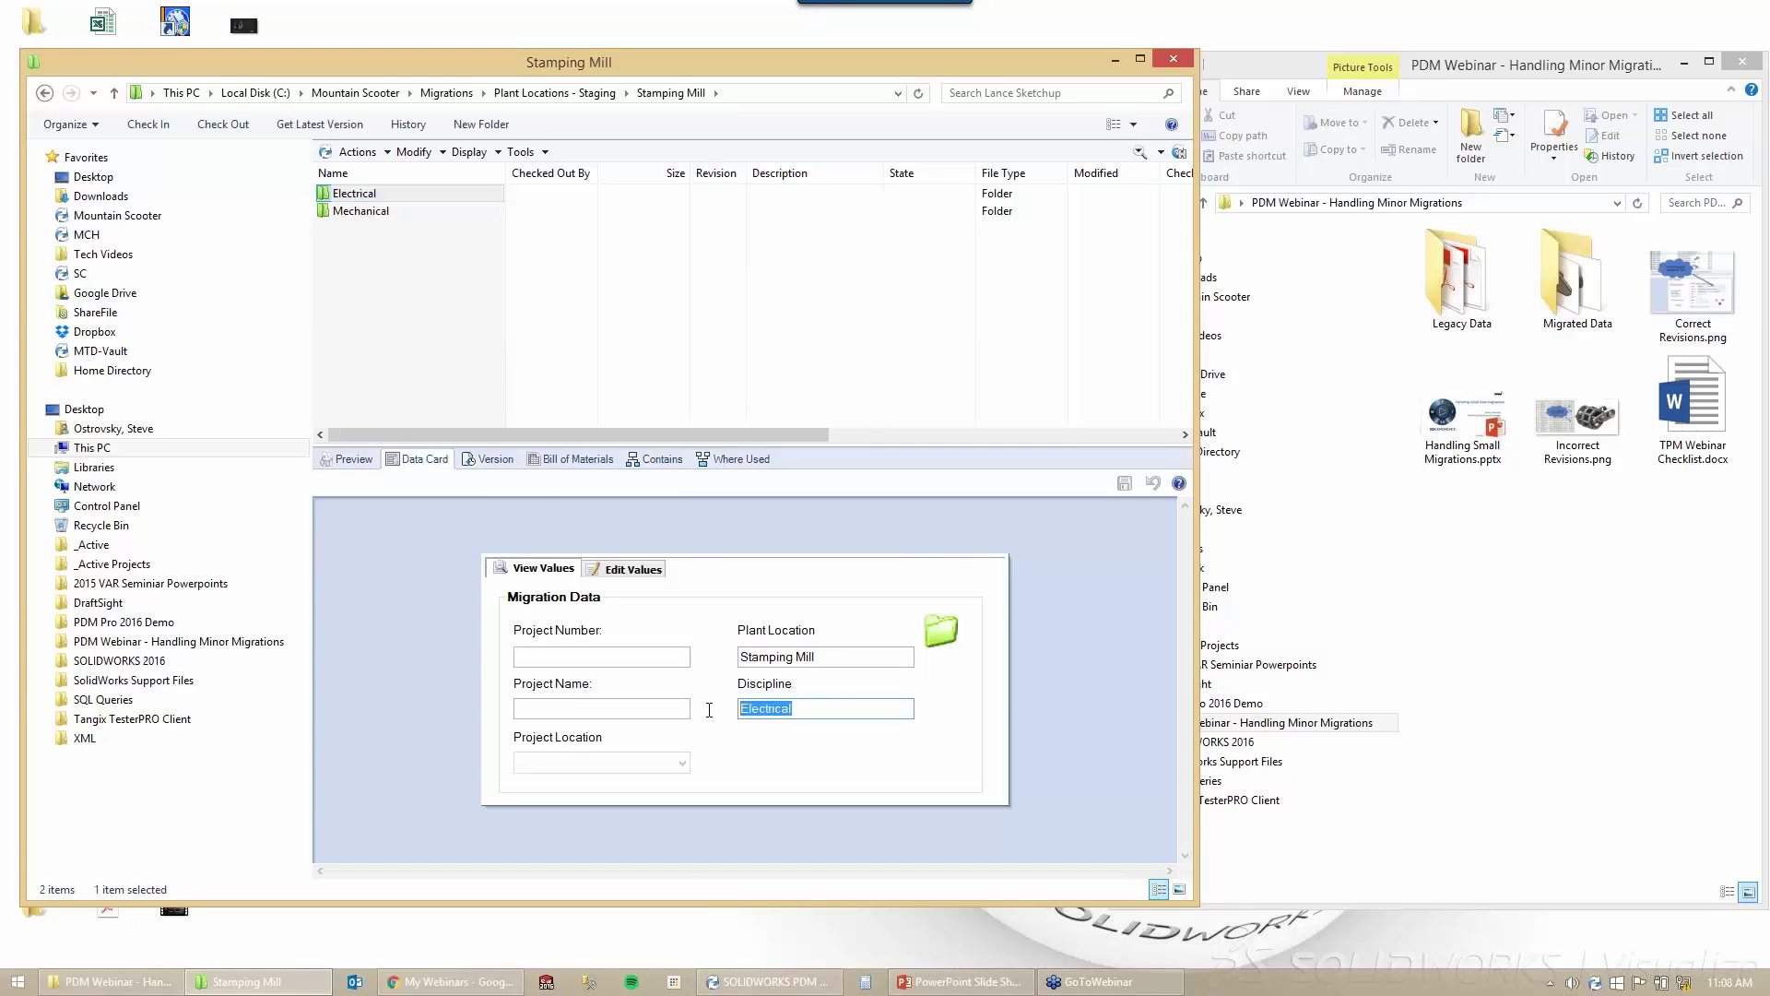
{"action": "left_click", "coordinate": [369, 213]}
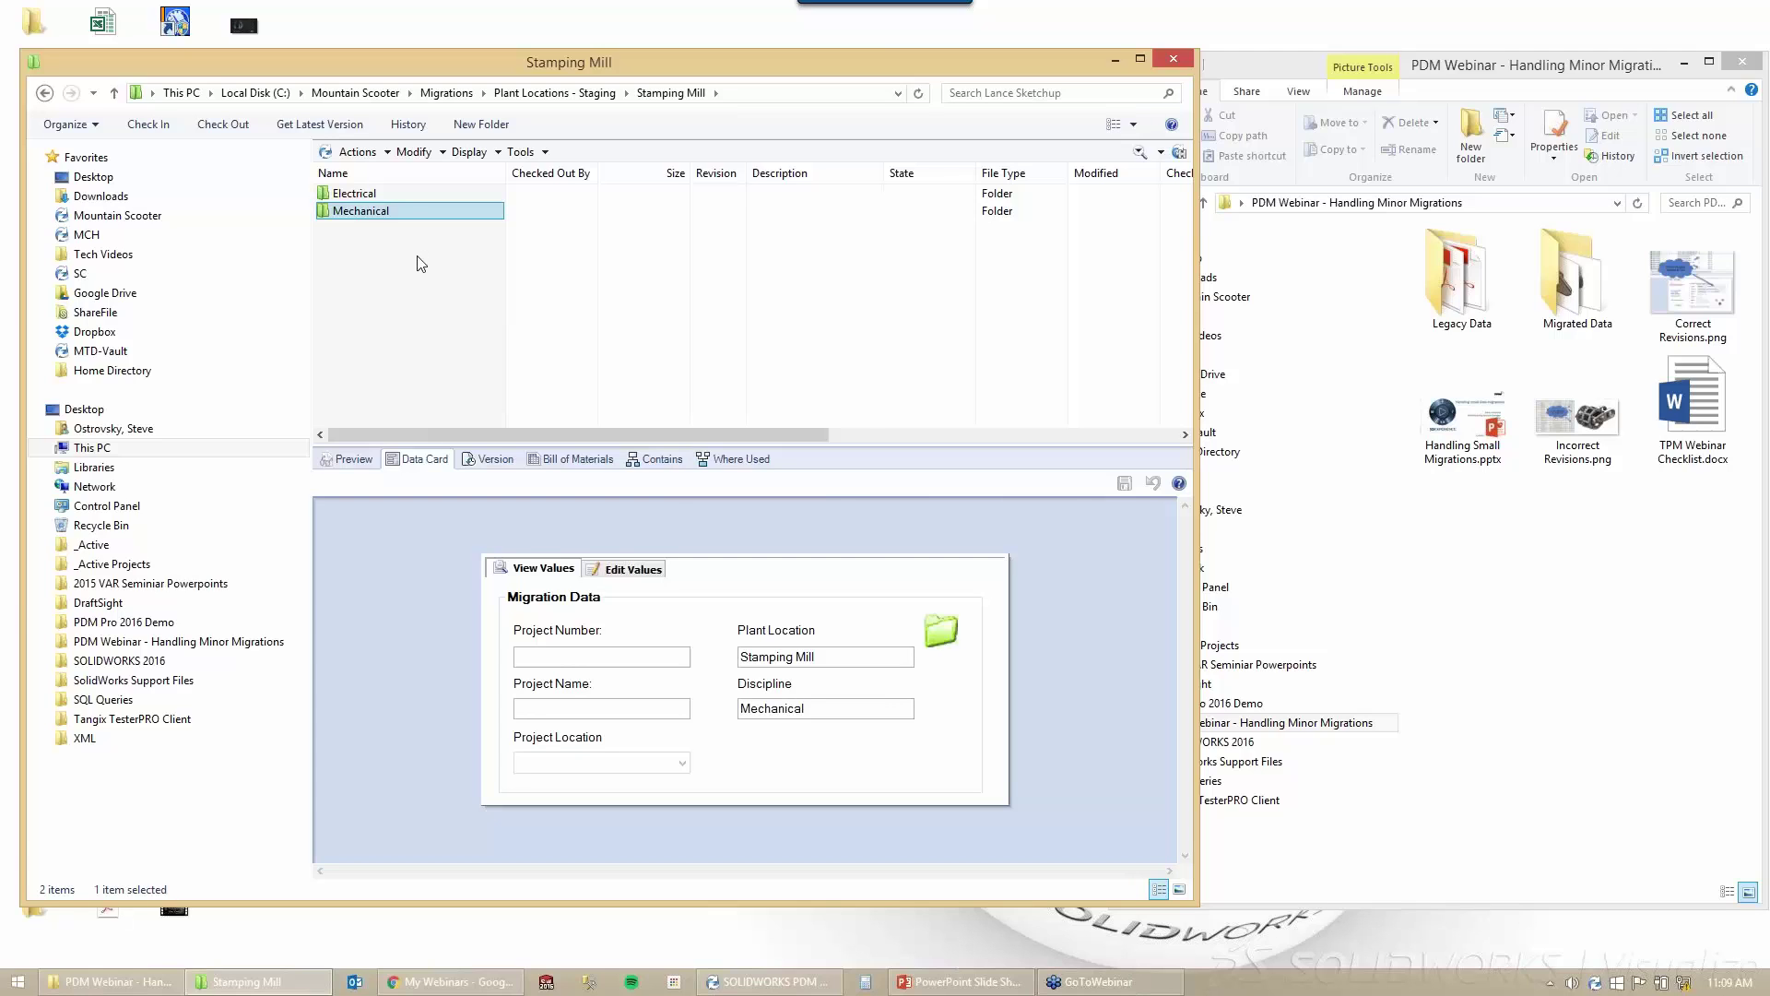
Copy all part files and the Set Revision.SLDASM assembly from Migrated Data into Stamping Mill's Mechanical folder.
{"action": "double_click", "coordinate": [377, 212]}
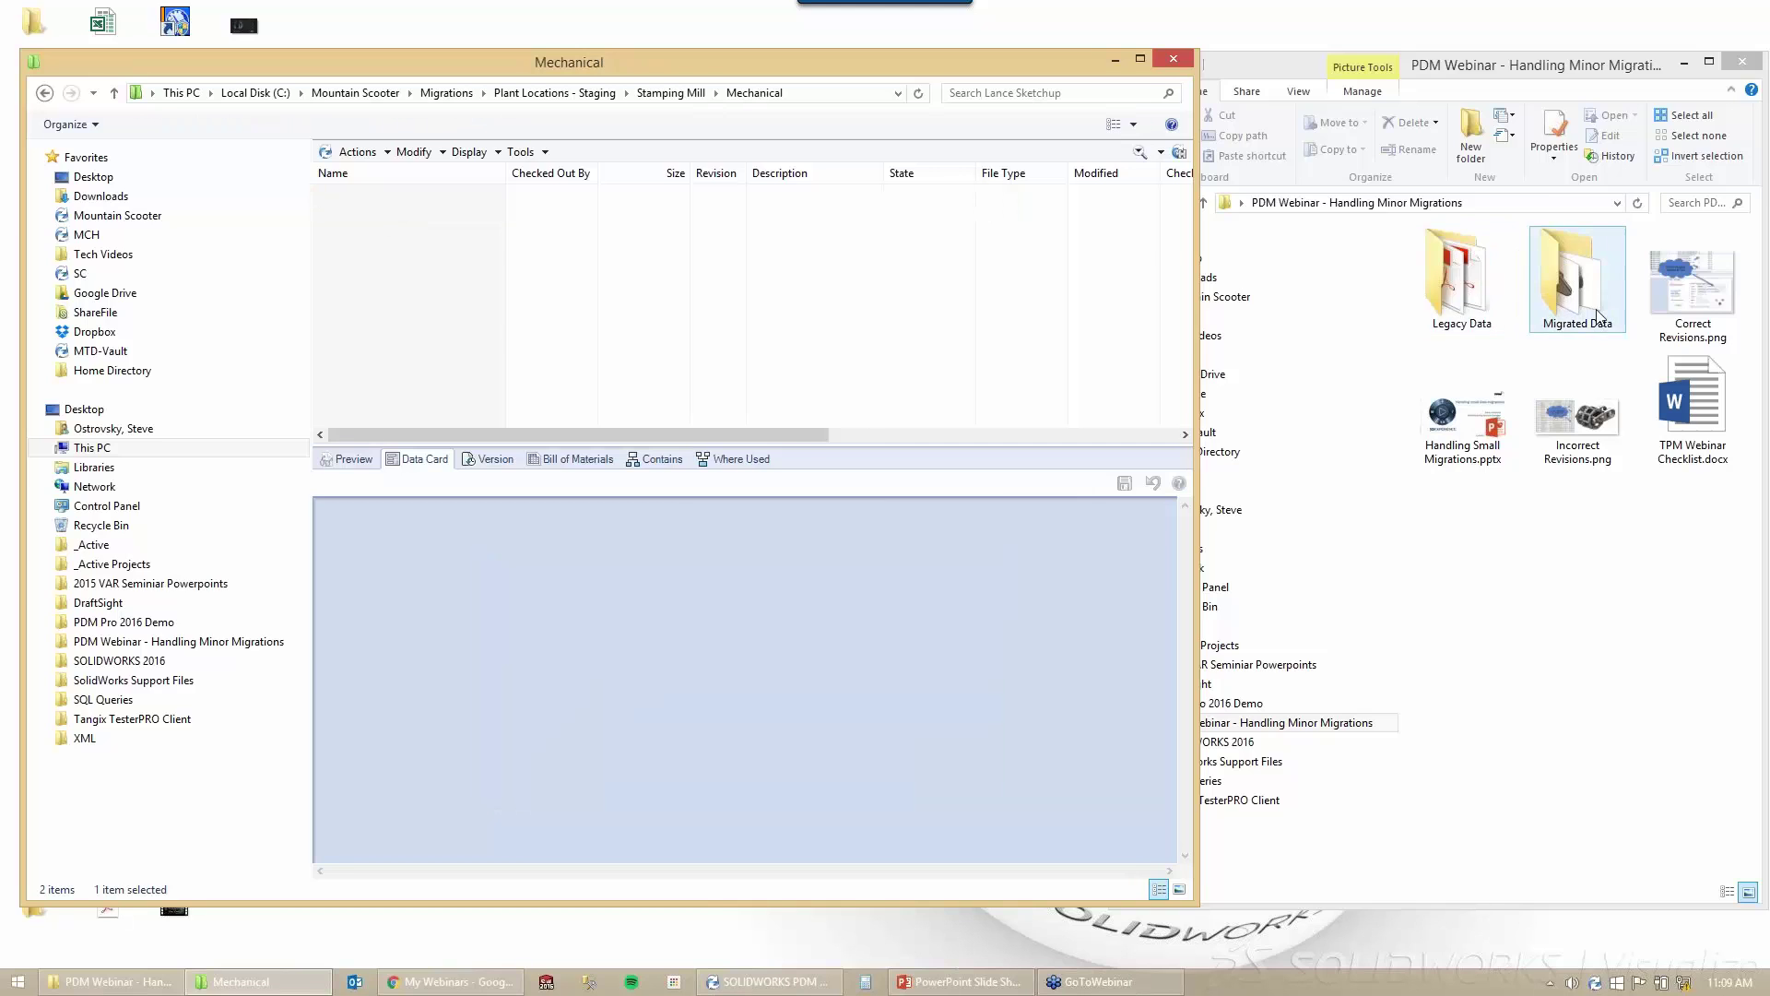
{"action": "double_click", "coordinate": [1583, 293]}
{"action": "left_click_drag", "start_coordinate": [1675, 700], "coordinate": [1438, 242]}
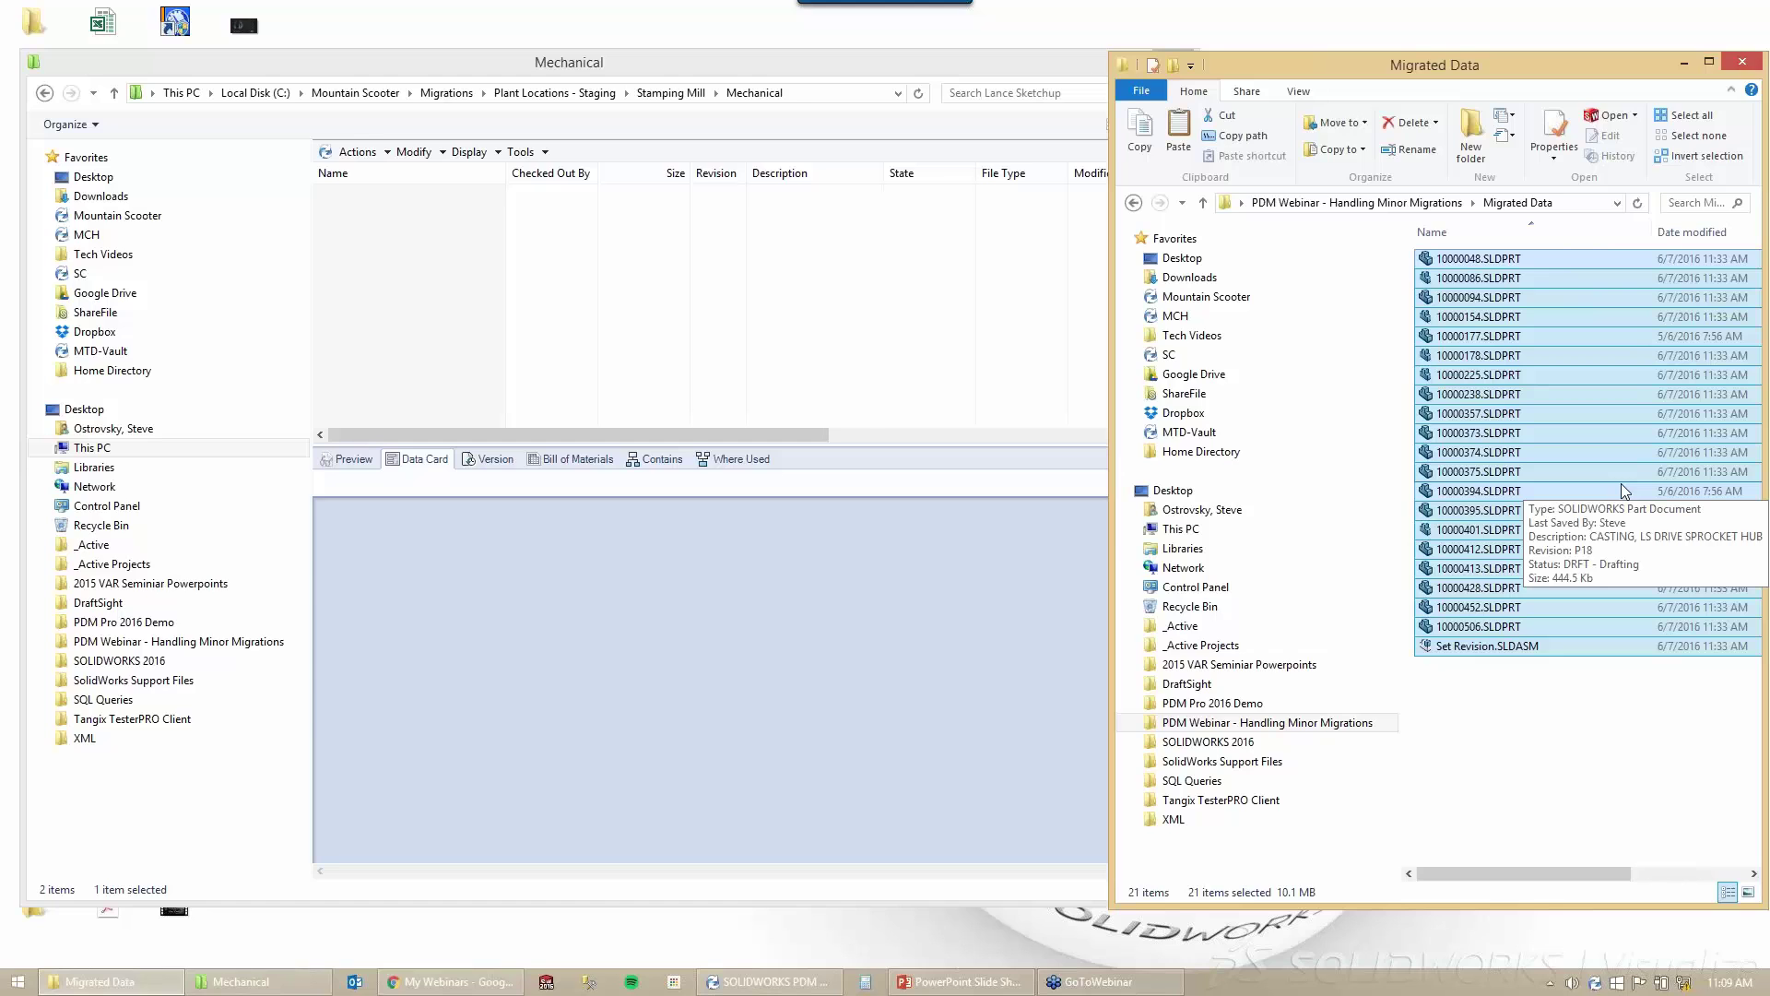
{"action": "left_click_drag", "start_coordinate": [1625, 491], "coordinate": [443, 304]}
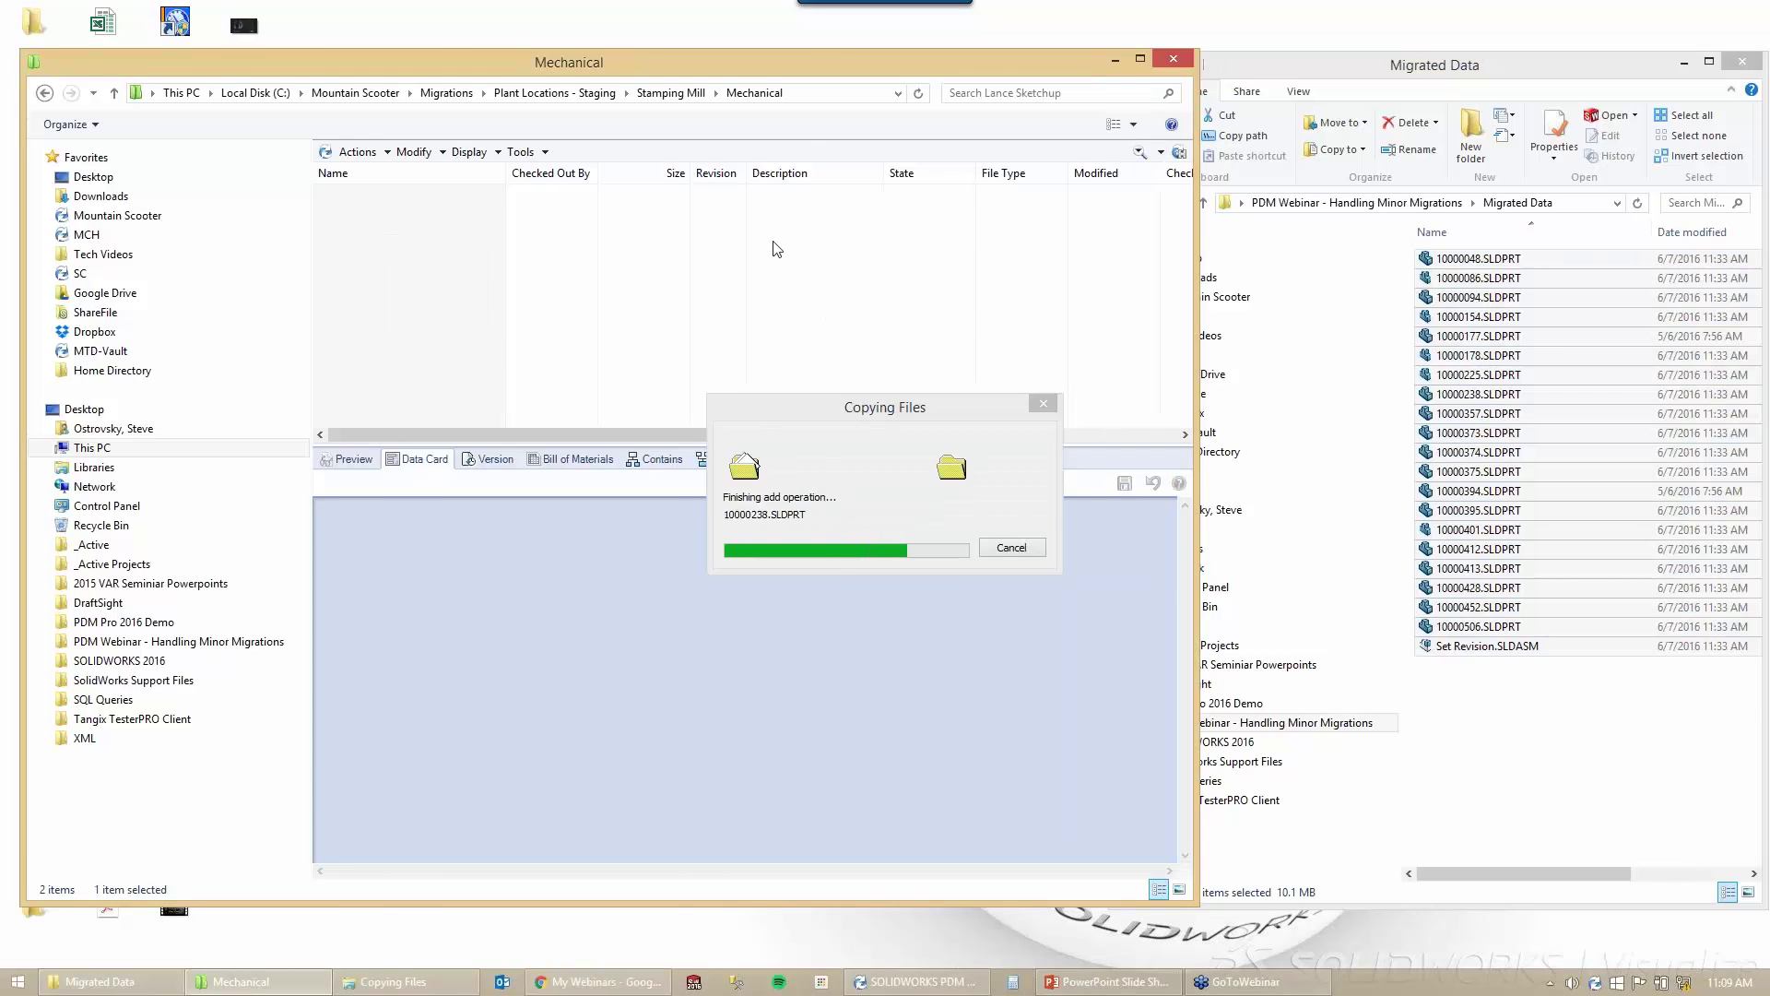
Copy 2012_Elec Specs.pdf through Electrical Specs.pdf, plus State Electical Guidelines.pdf, from Legacy Data into Stamping Mill's Electrical folder.
{"action": "left_click", "coordinate": [1473, 204]}
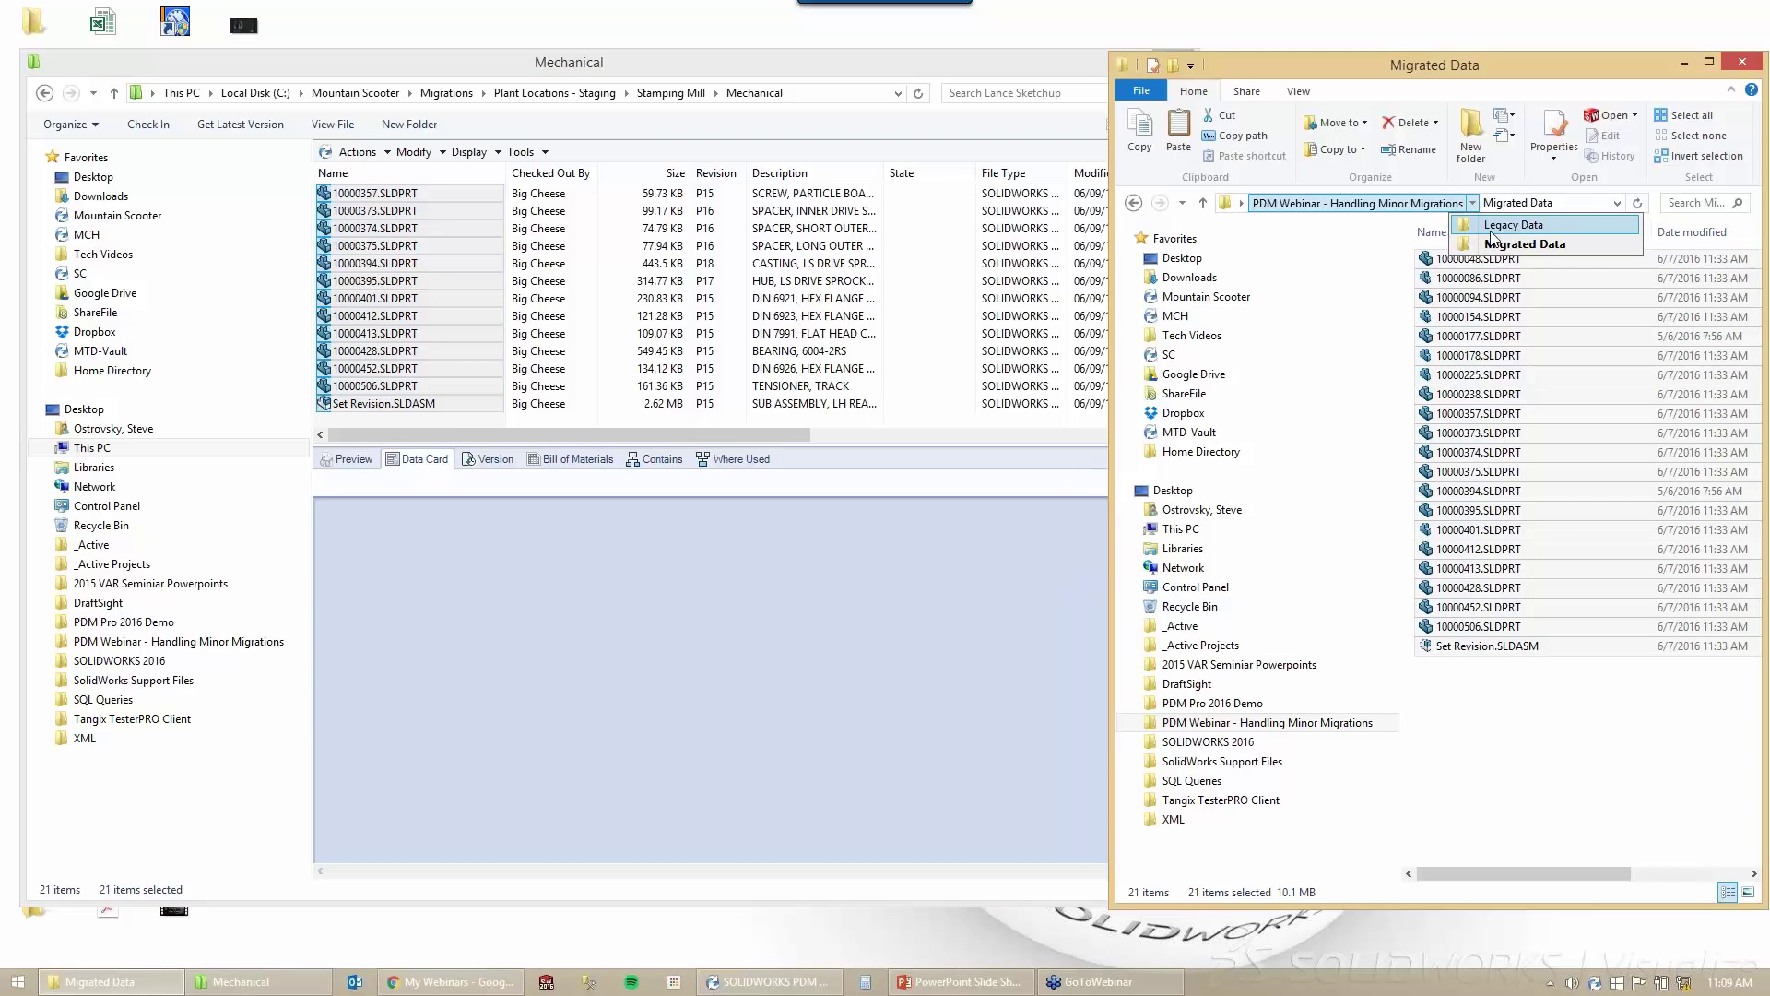
{"action": "left_click", "coordinate": [1496, 226]}
{"action": "left_click", "coordinate": [718, 93]}
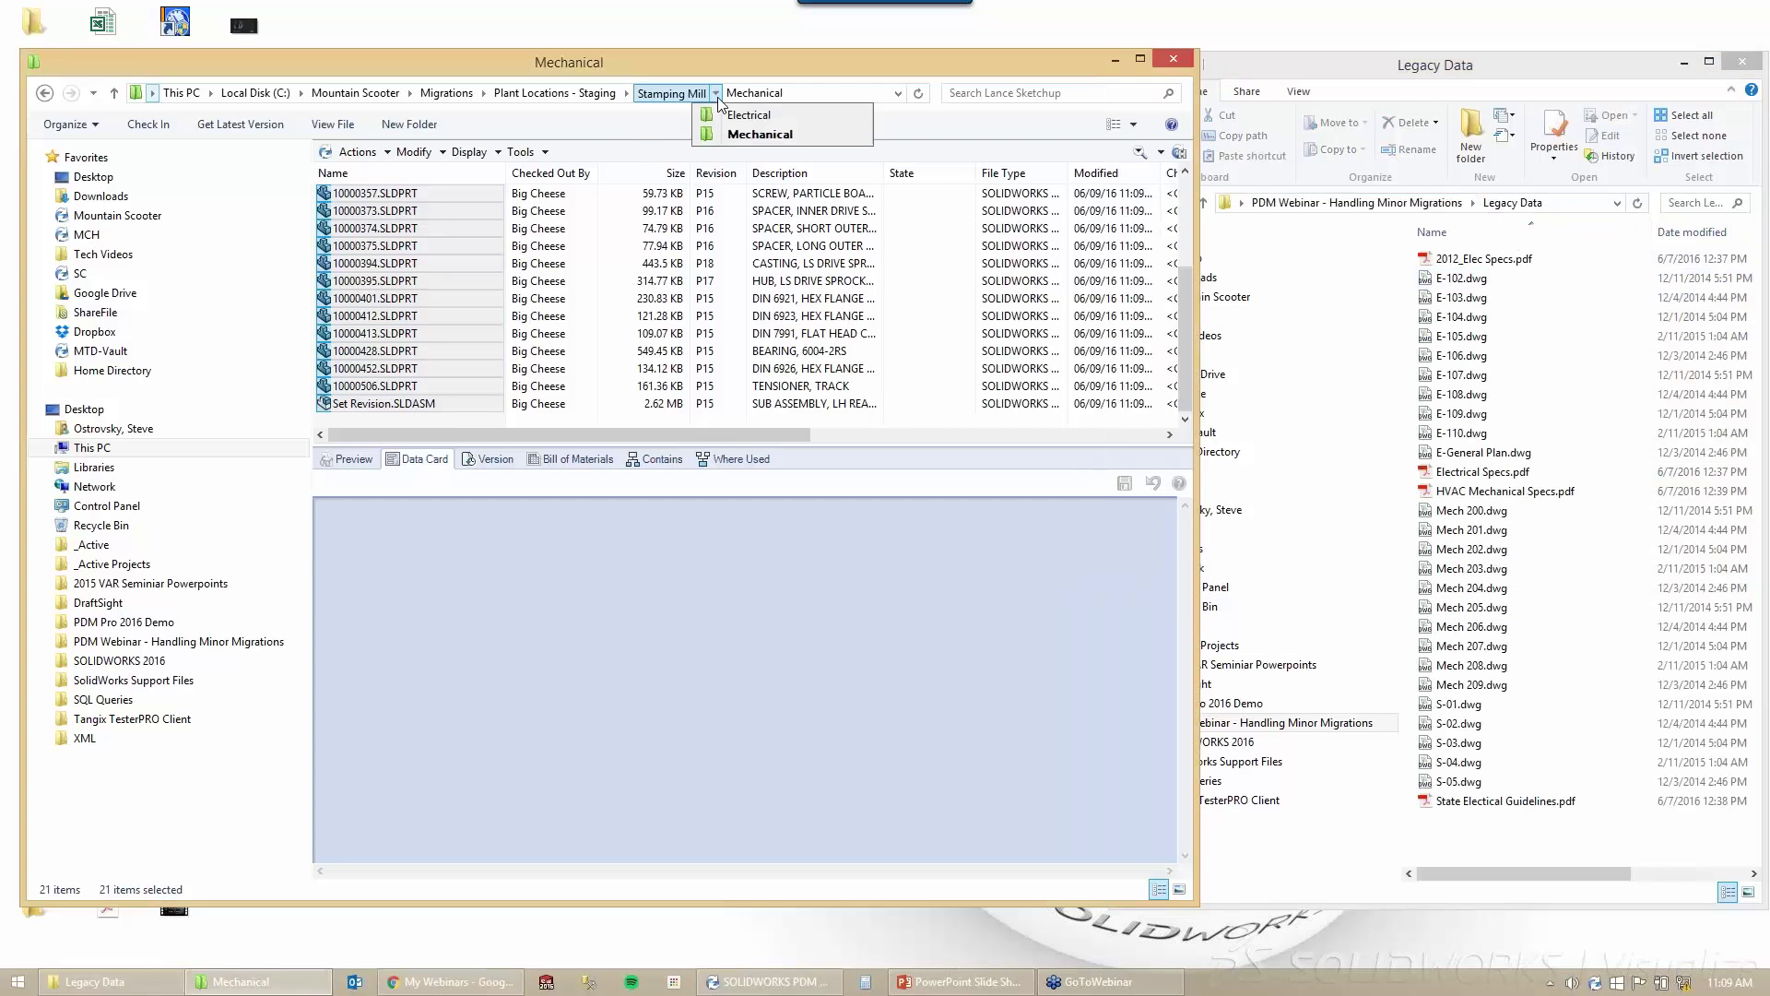
{"action": "left_click", "coordinate": [754, 114]}
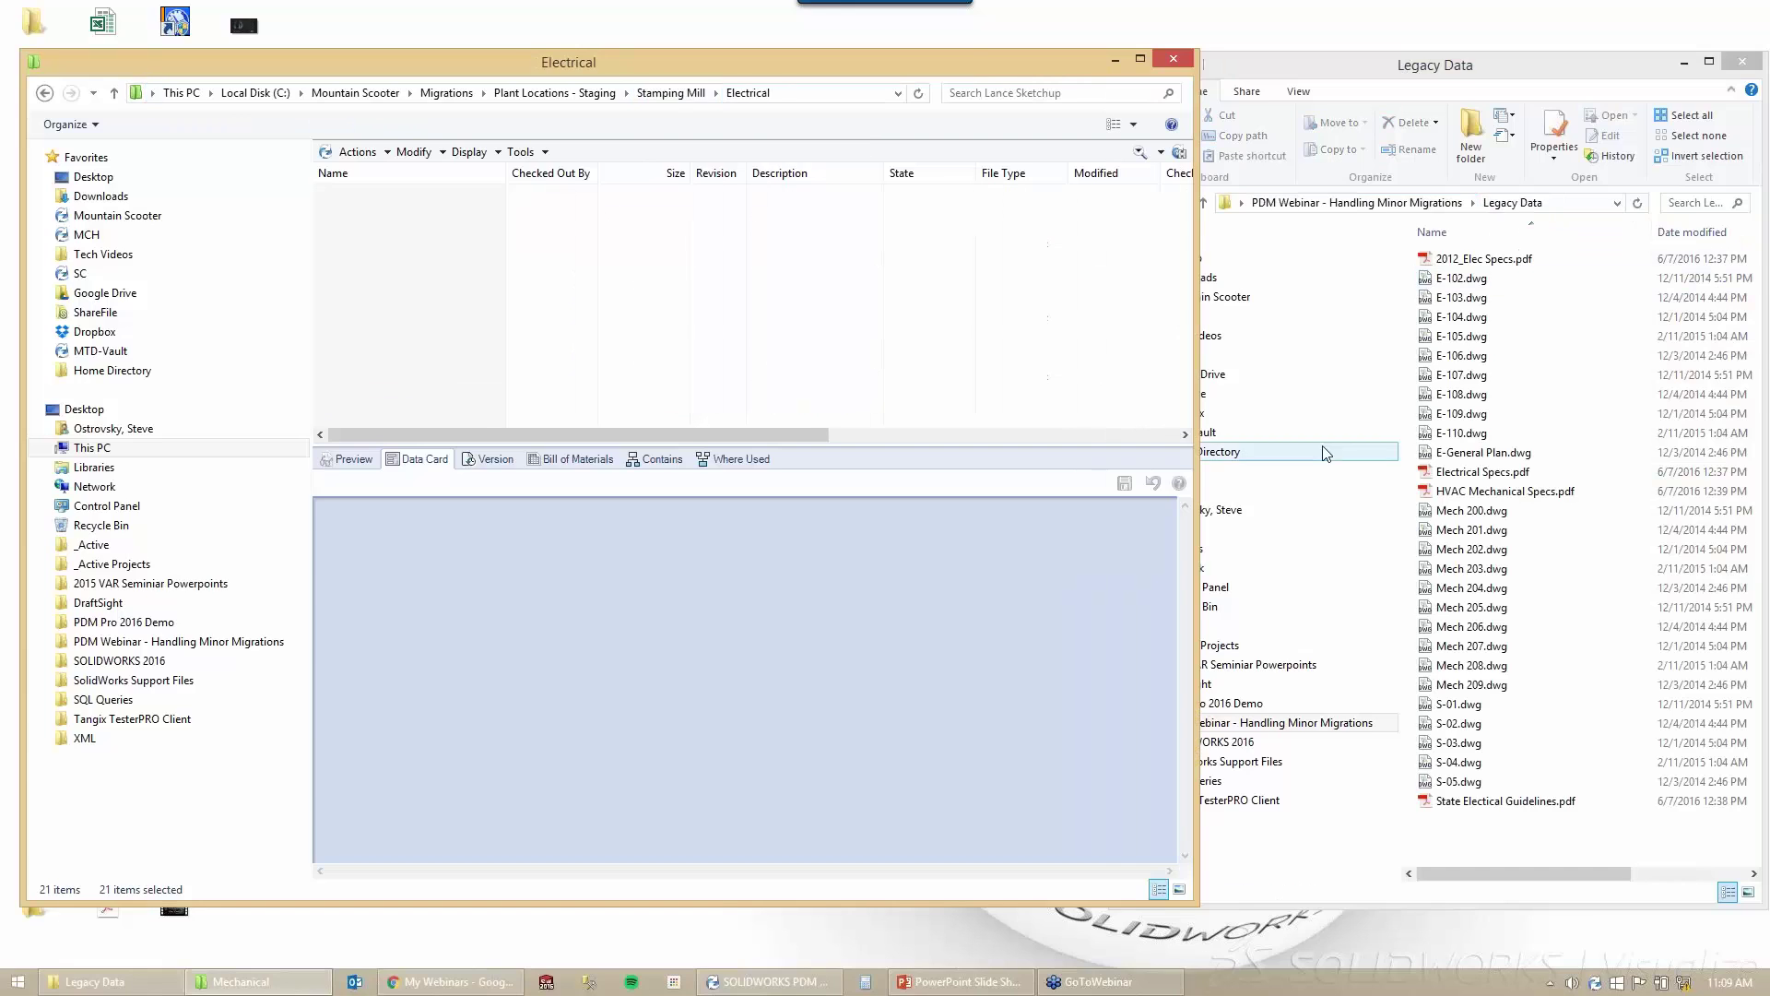
{"action": "left_click", "coordinate": [1512, 261]}
{"action": "left_click", "coordinate": [1483, 471], "text": "shift"}
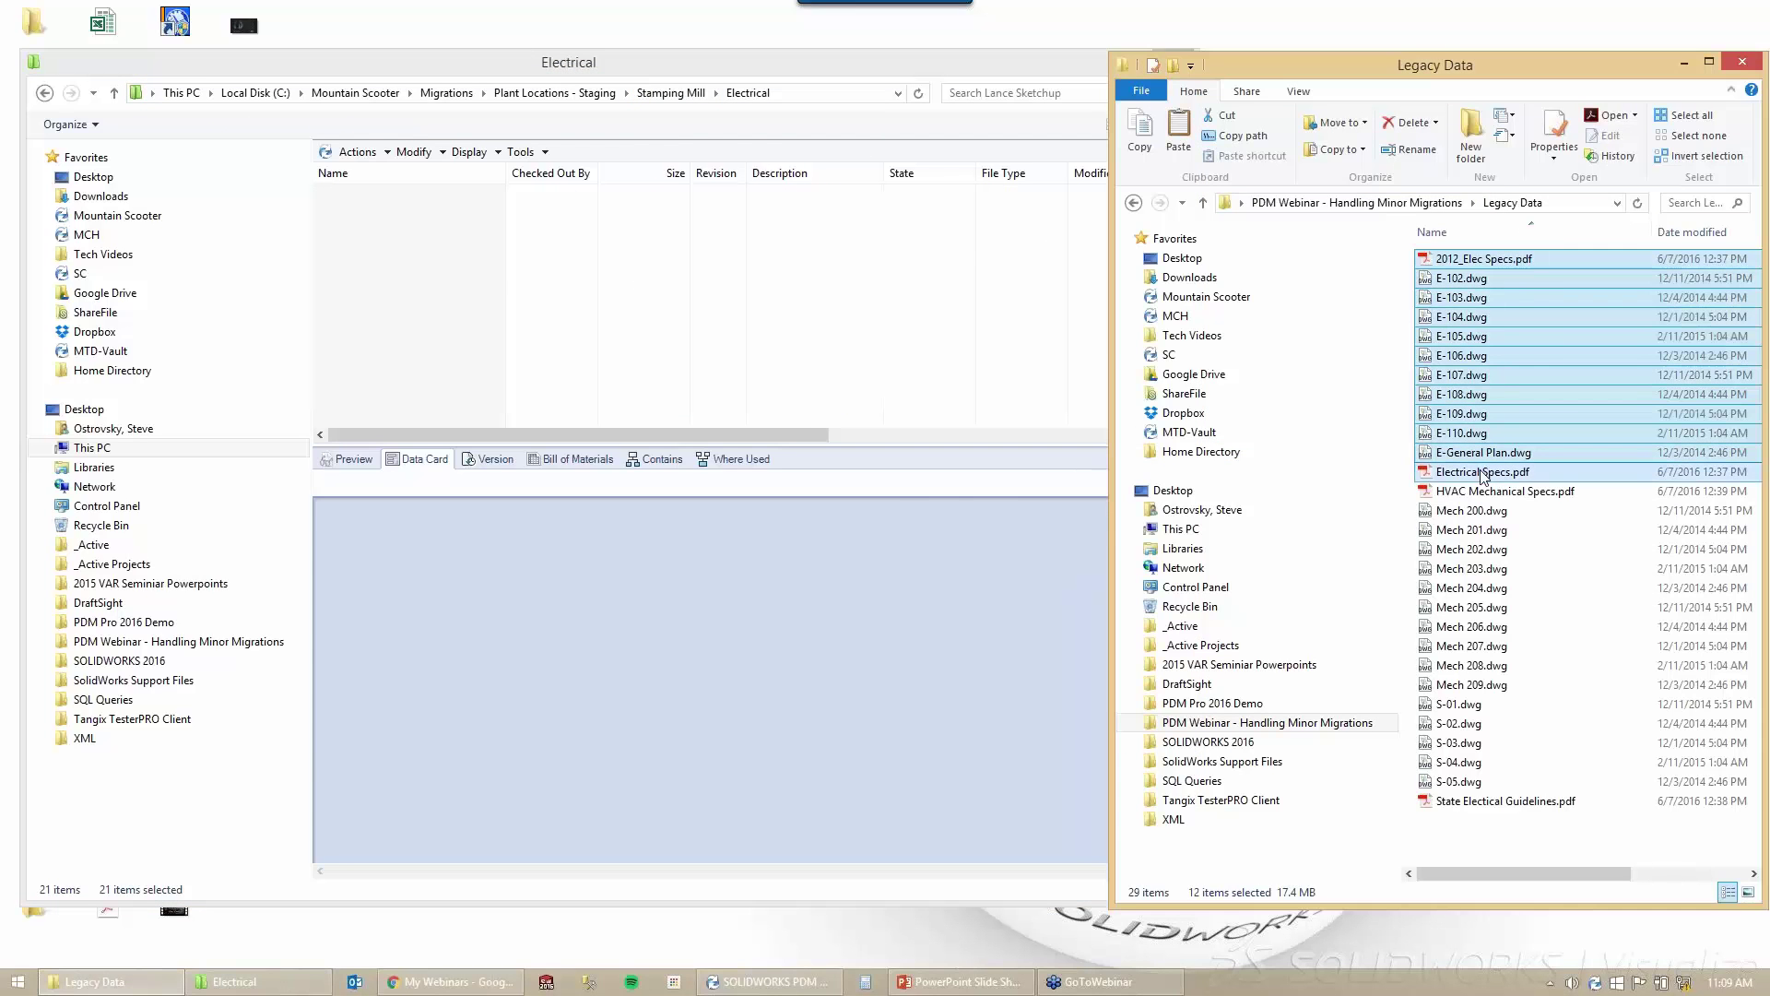
{"action": "left_click", "coordinate": [1505, 801], "text": "ctrl"}
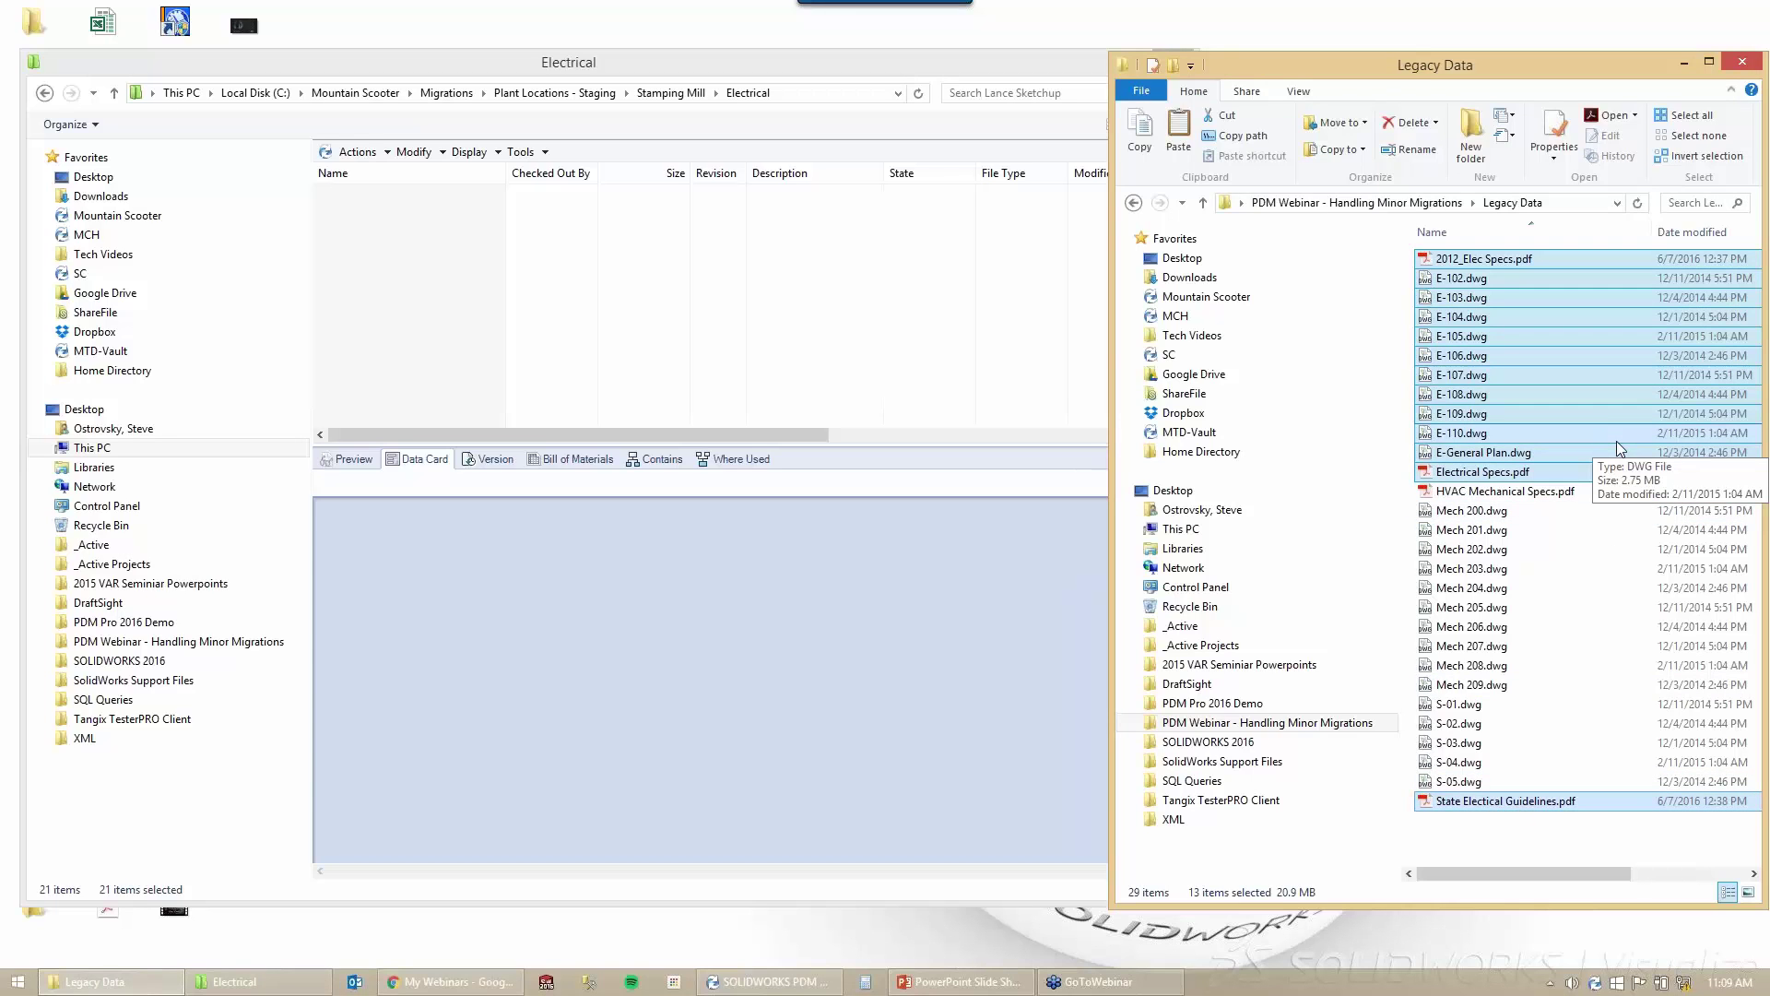
{"action": "left_click_drag", "start_coordinate": [1617, 441], "coordinate": [436, 326]}
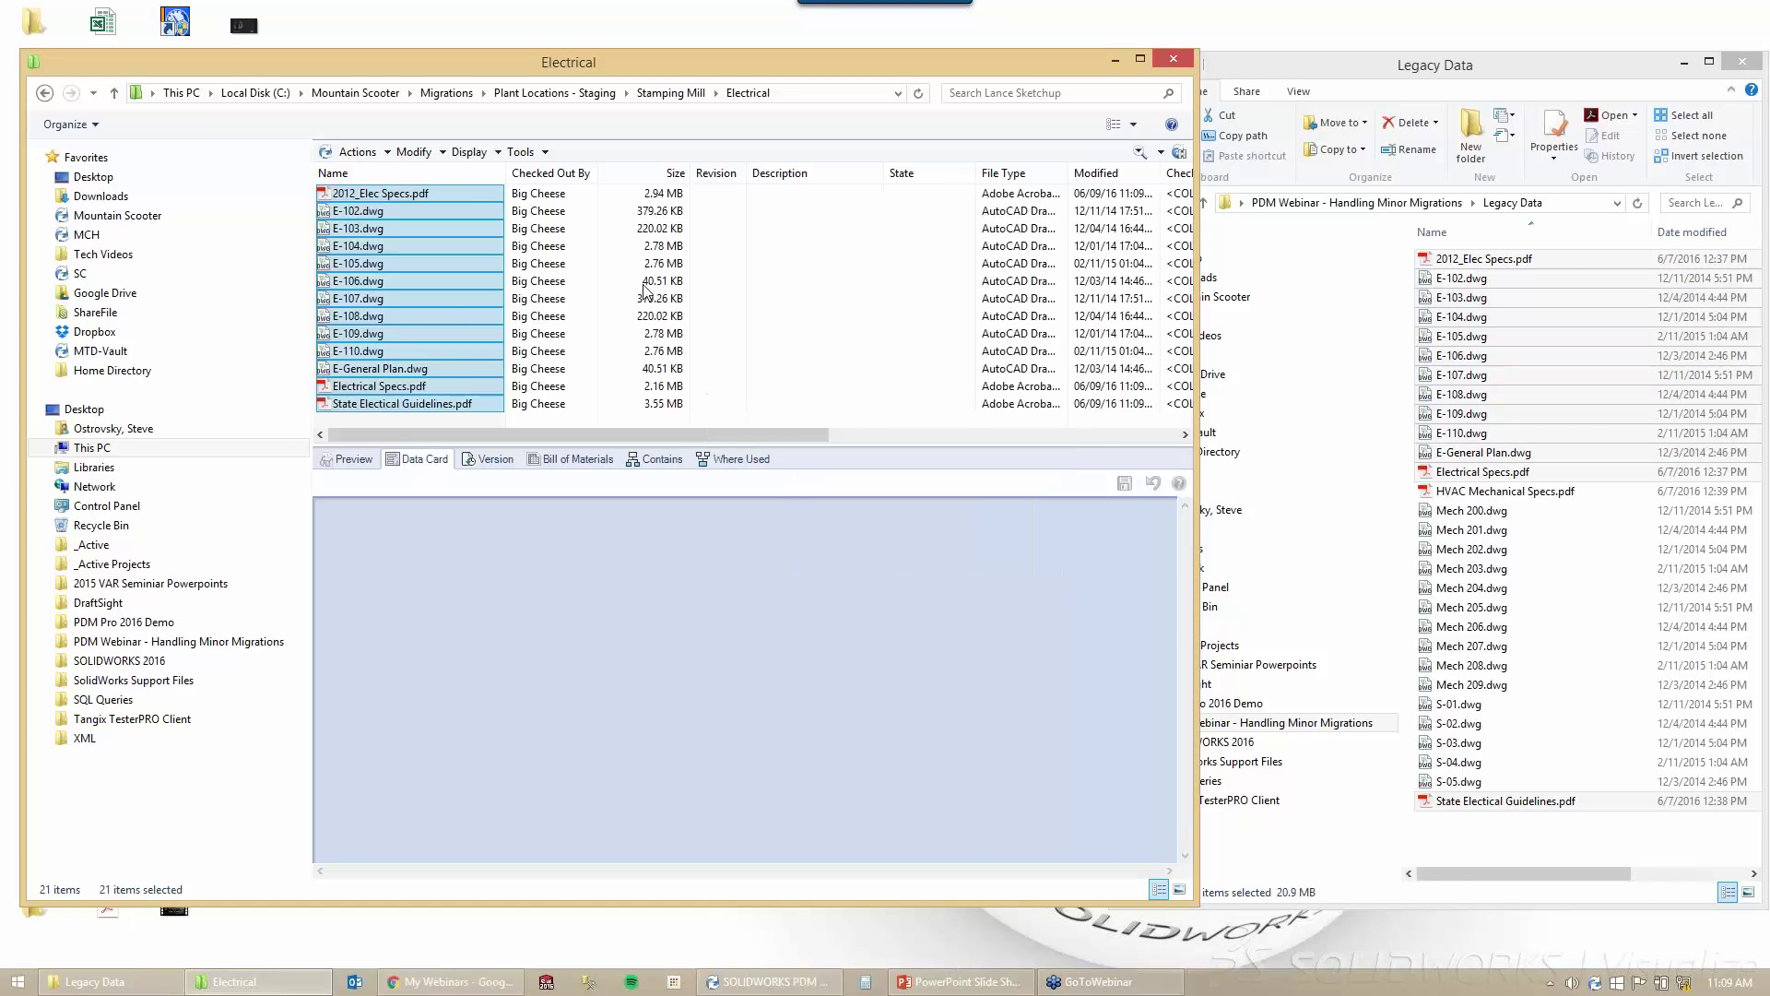
Check the Plant Location and Discipline values on the data card of E-105.dwg in the Electrical folder.
{"action": "left_click", "coordinate": [470, 266]}
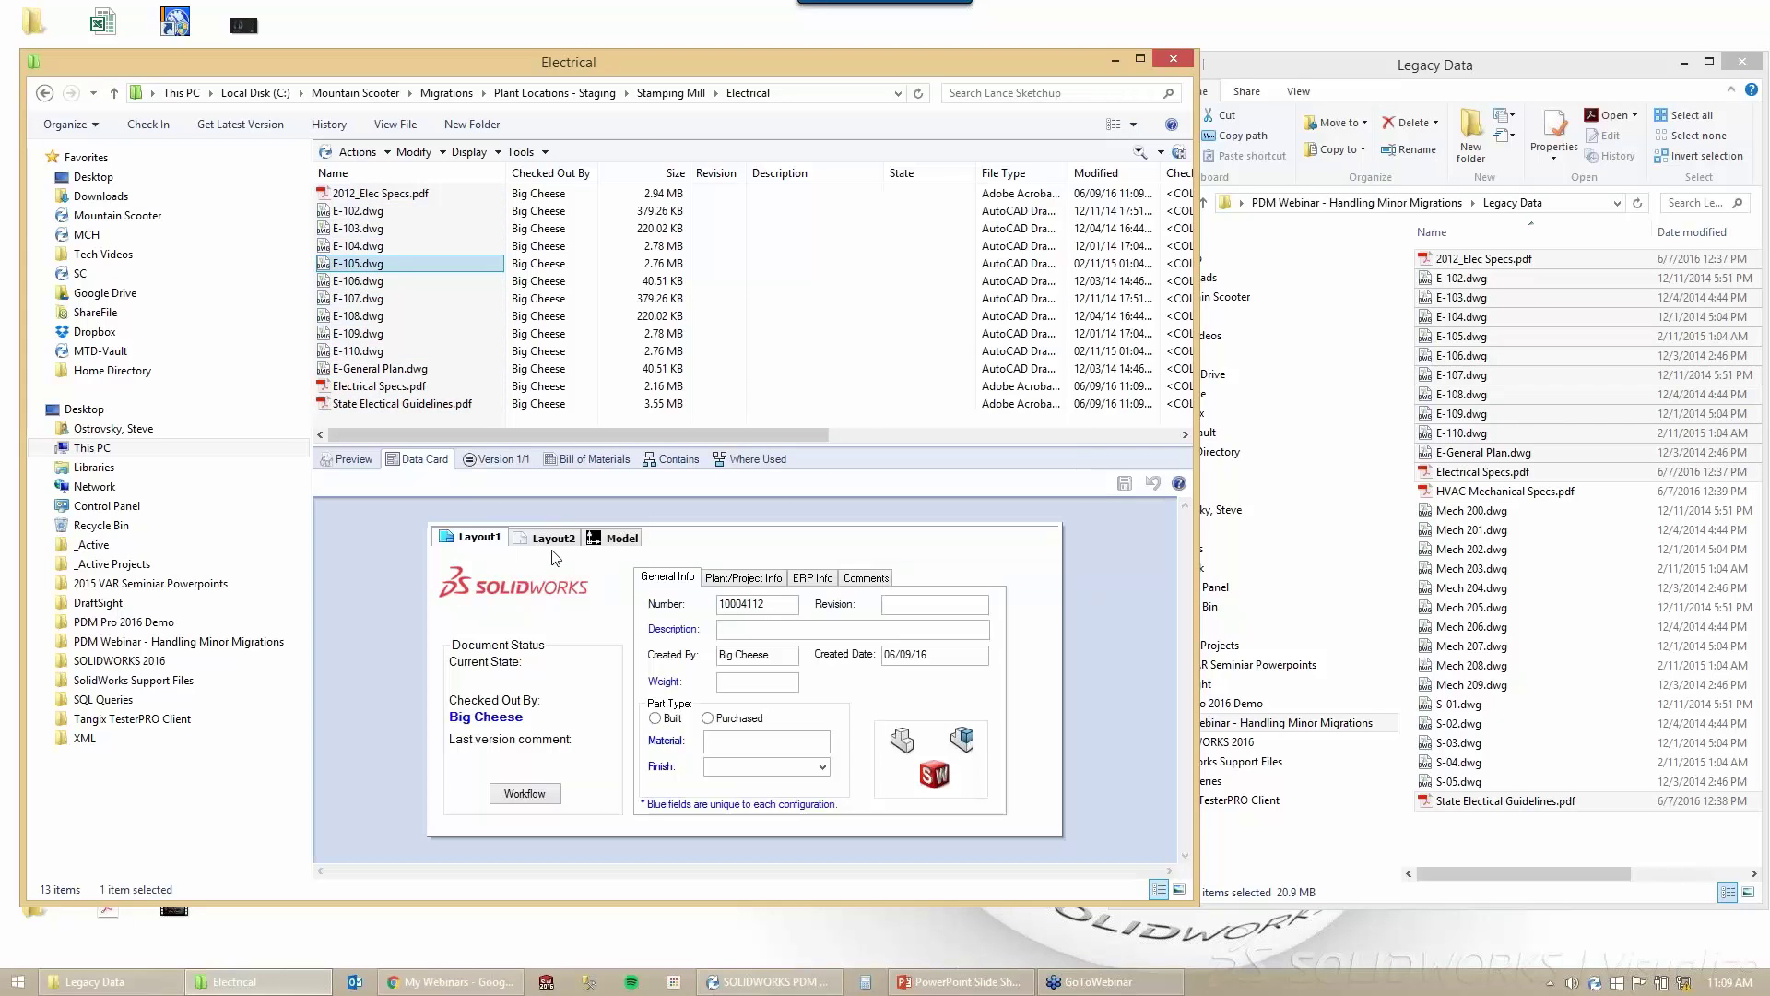
{"action": "left_click", "coordinate": [747, 583]}
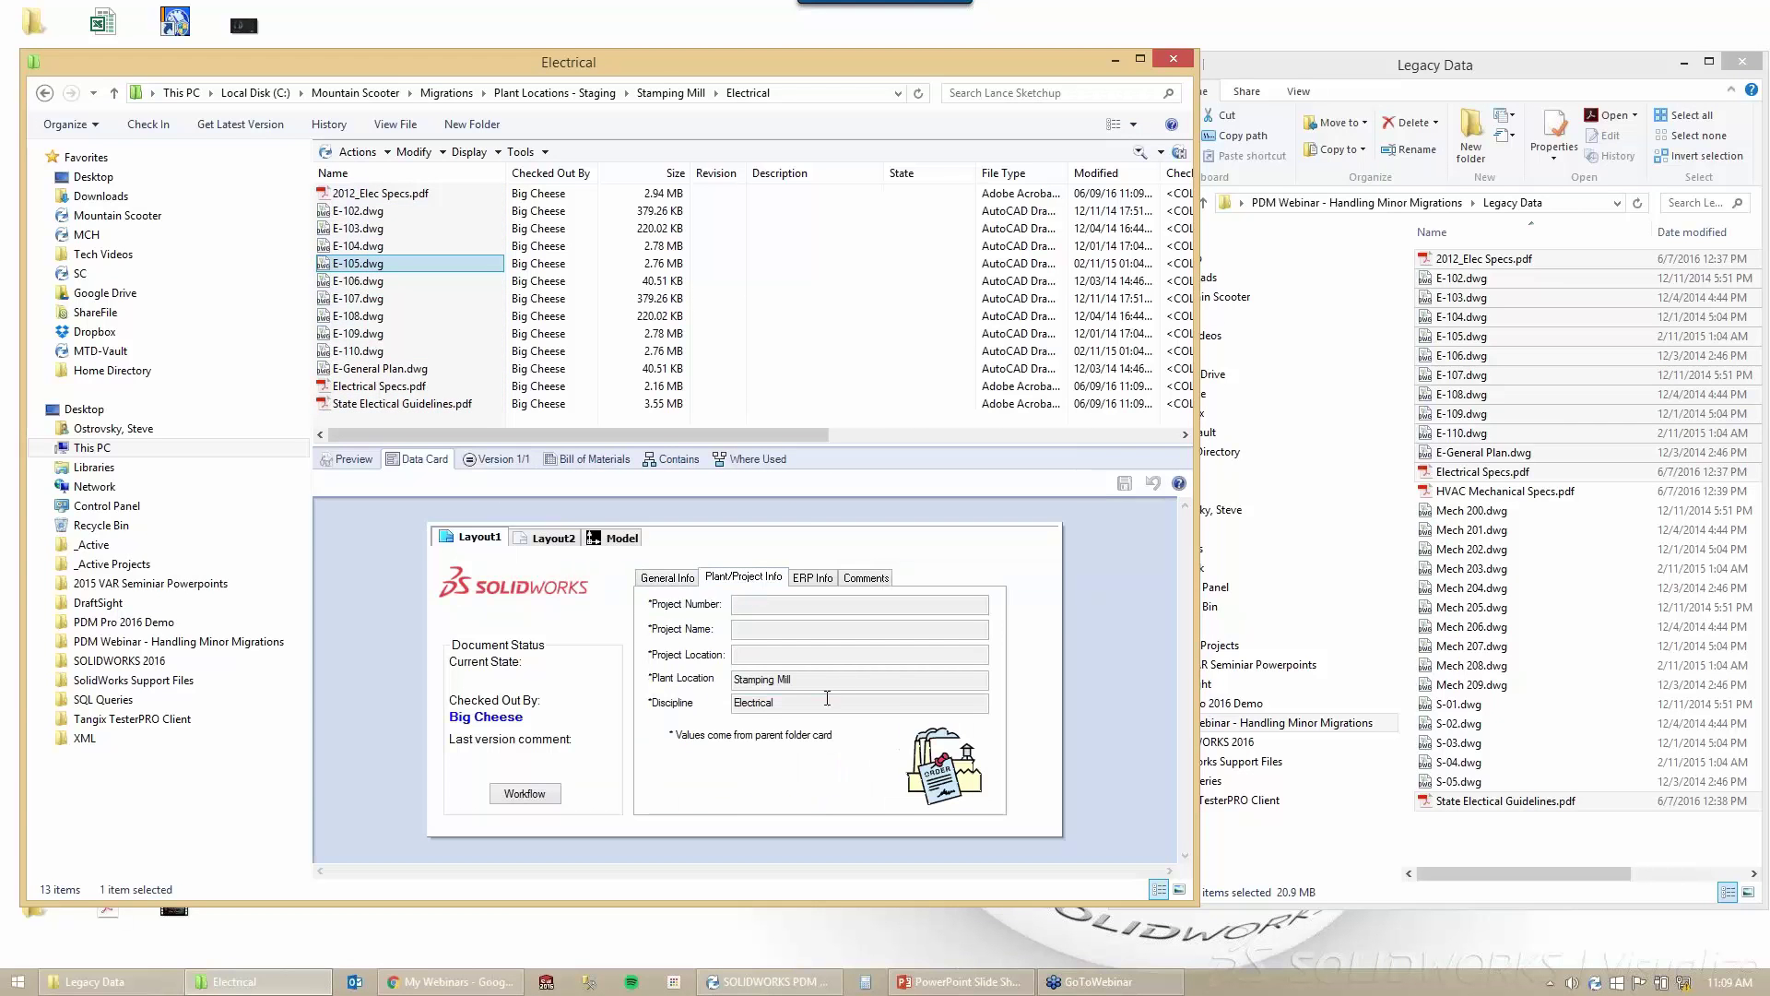
{"action": "mouse_move", "coordinate": [823, 675]}
{"action": "left_mouse_down"}
{"action": "mouse_move", "coordinate": [721, 680]}
{"action": "mouse_move", "coordinate": [825, 679]}
{"action": "mouse_move", "coordinate": [694, 701]}
{"action": "mouse_move", "coordinate": [821, 700]}
{"action": "left_mouse_up"}
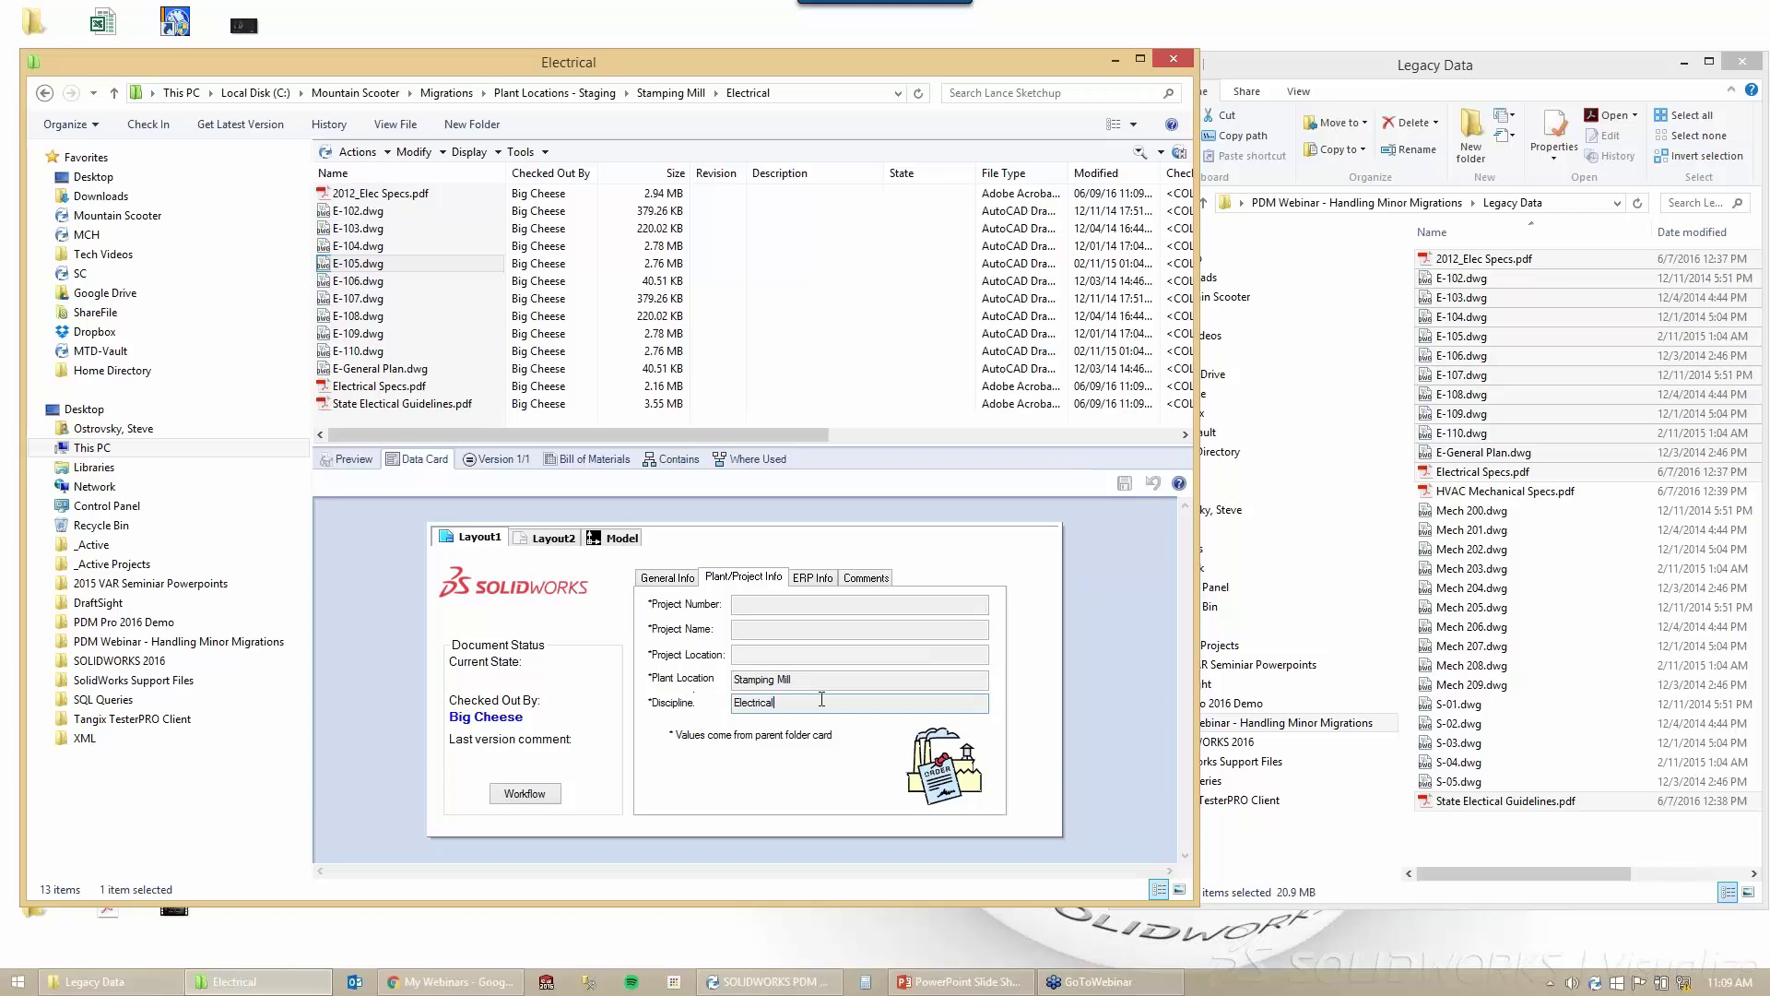
Switch to SOLIDWORKS PDM Administration and inspect the default value source of the Plant Location field on the Migration PDF Card.
{"action": "left_click", "coordinate": [768, 981]}
{"action": "left_click", "coordinate": [319, 244]}
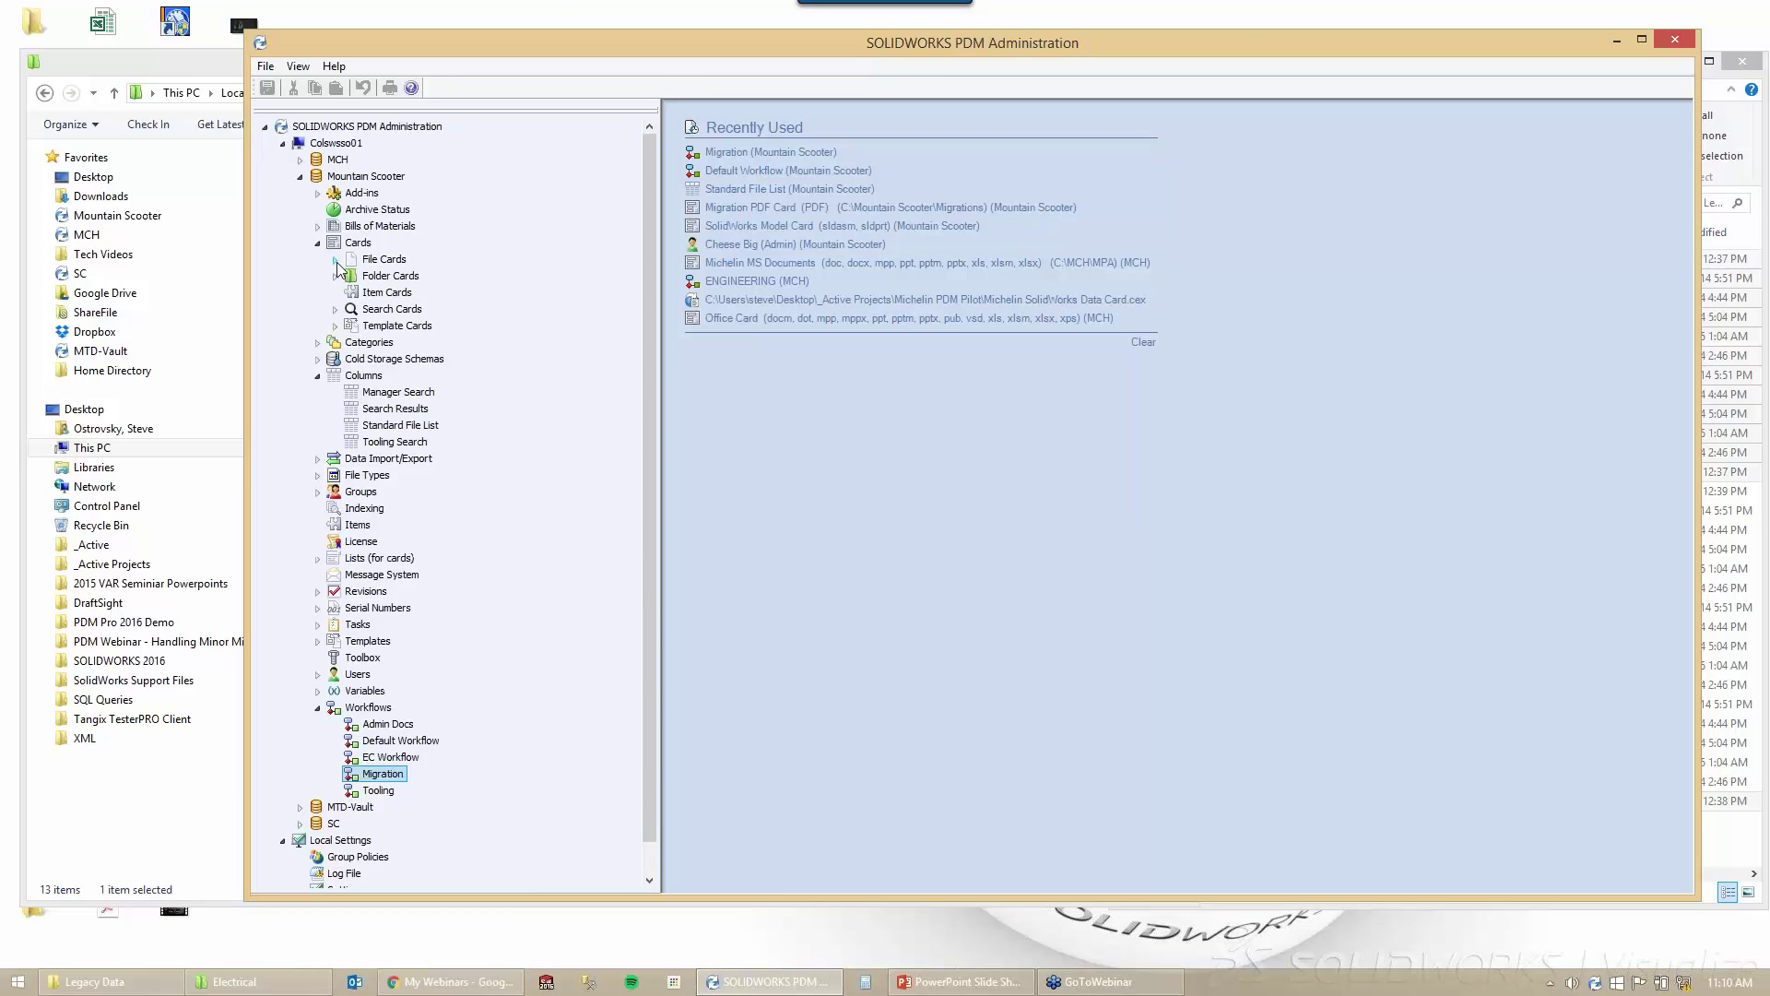
{"action": "left_click", "coordinate": [336, 262]}
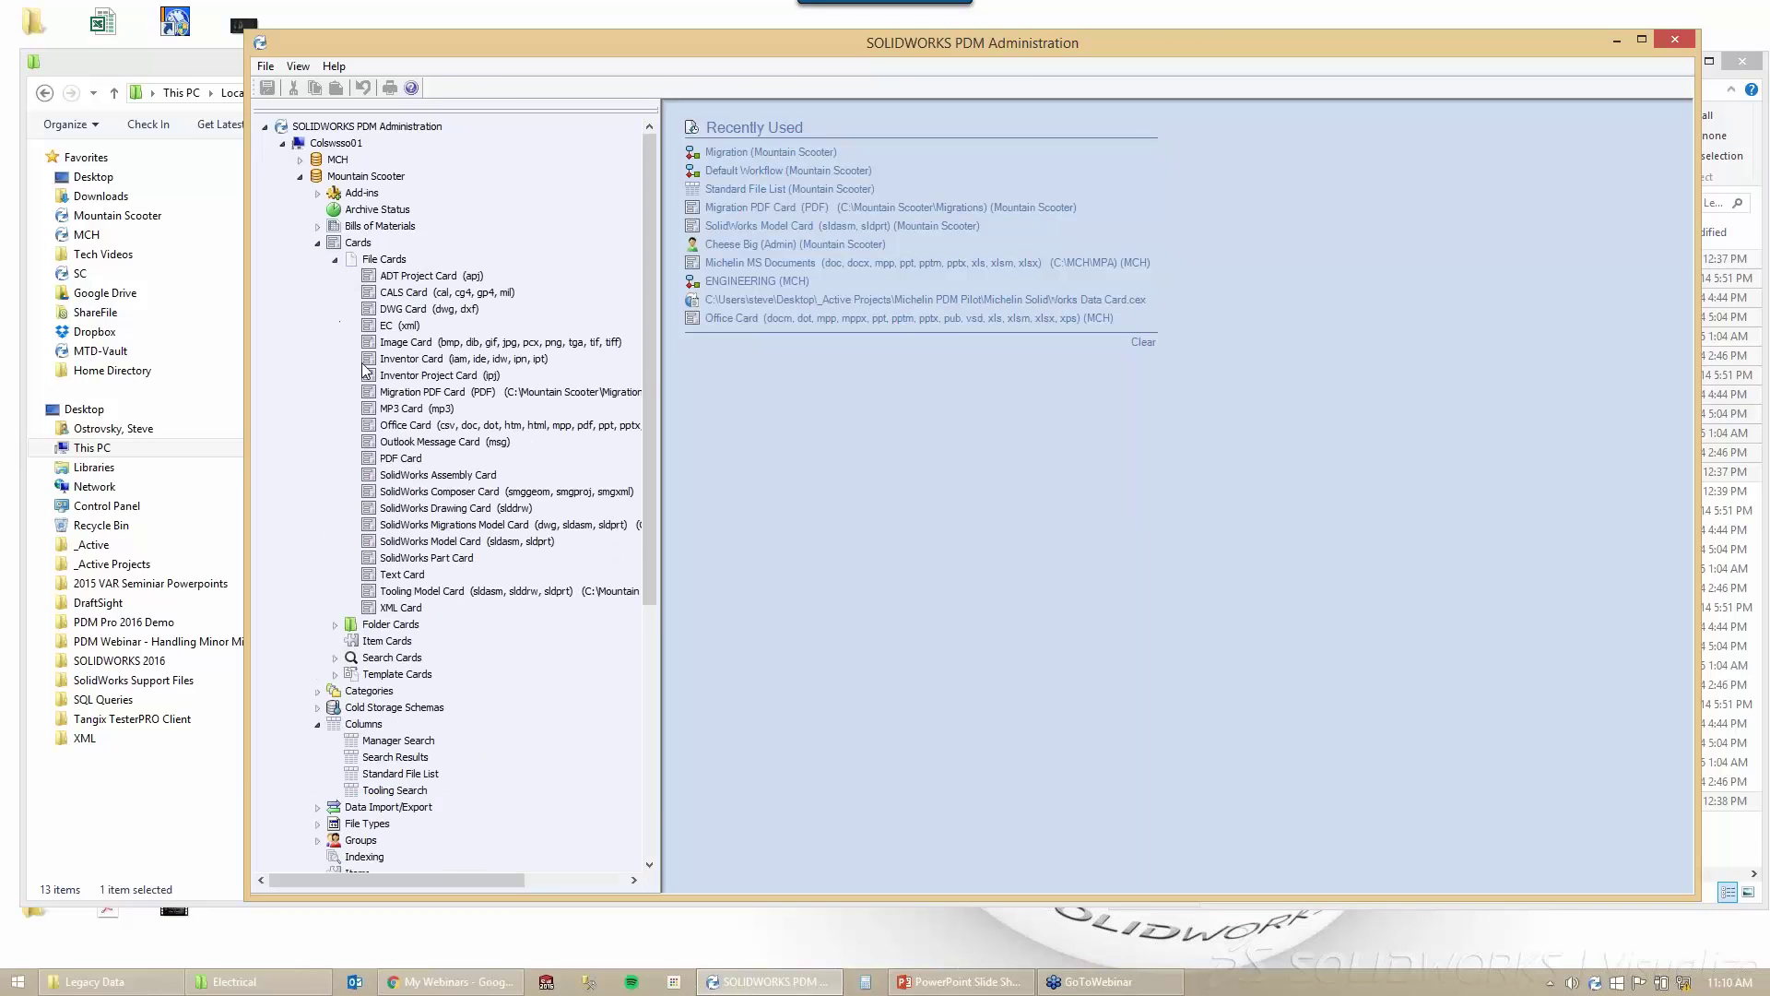
{"action": "double_click", "coordinate": [451, 391]}
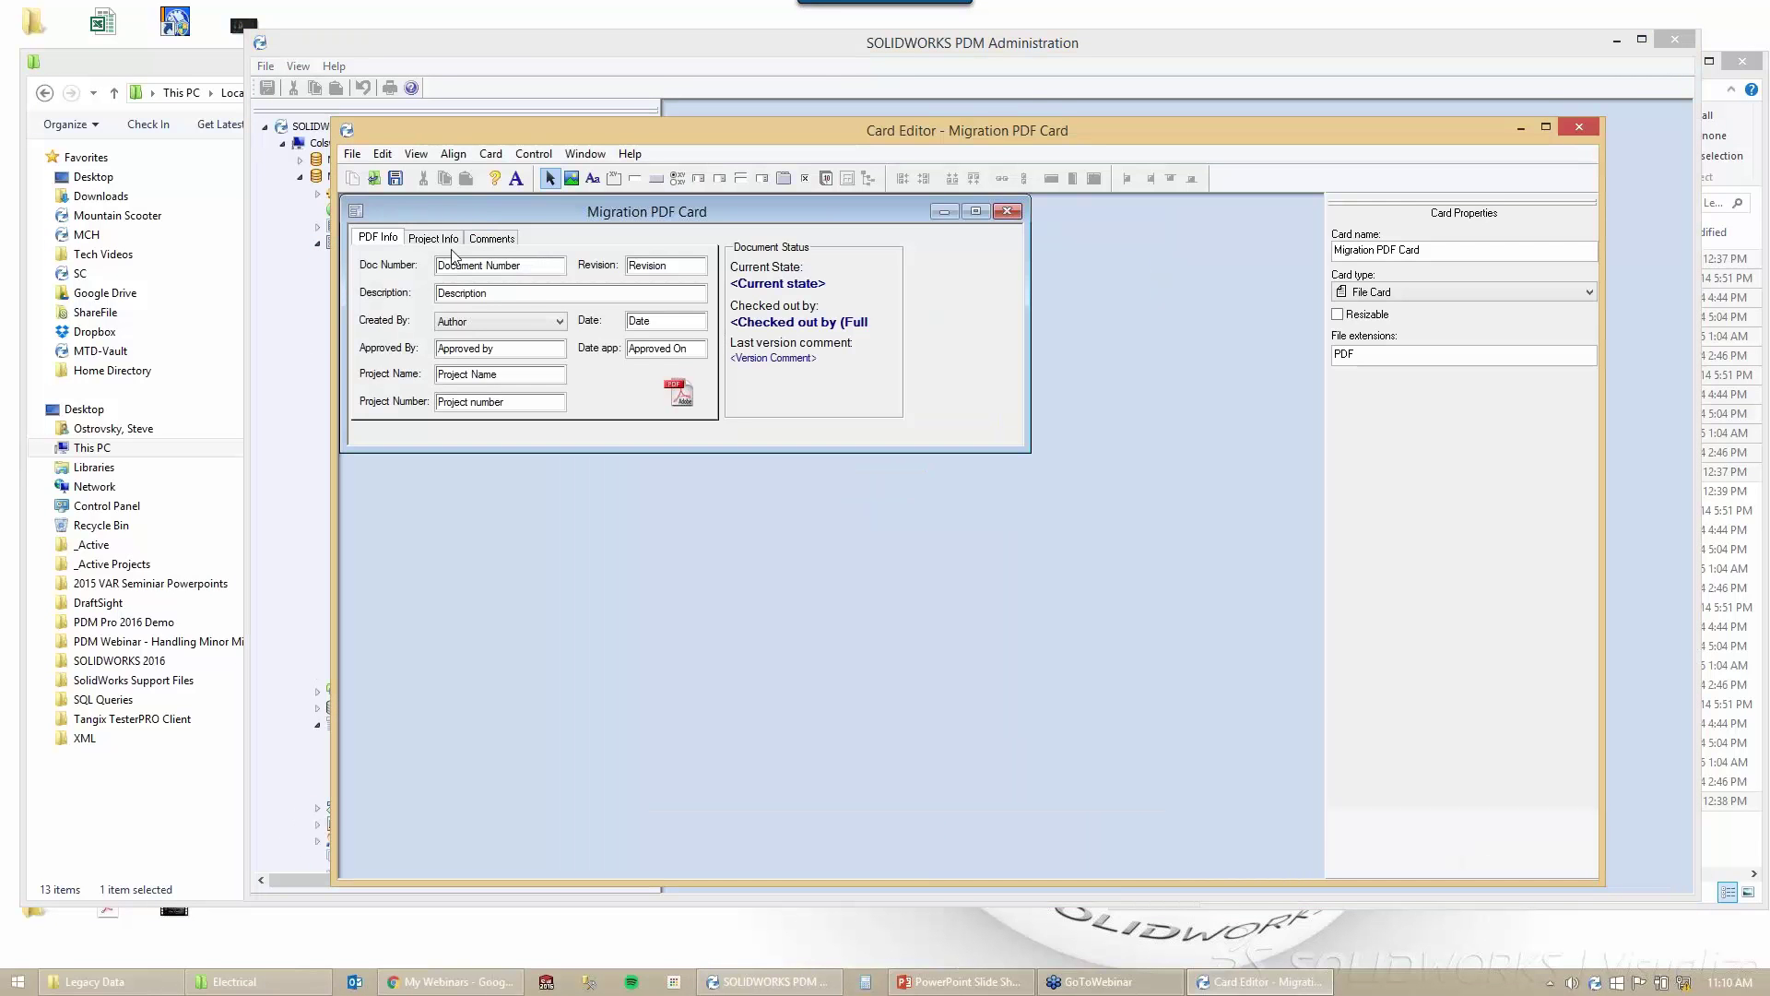
{"action": "left_click", "coordinate": [435, 239]}
{"action": "left_click", "coordinate": [630, 287]}
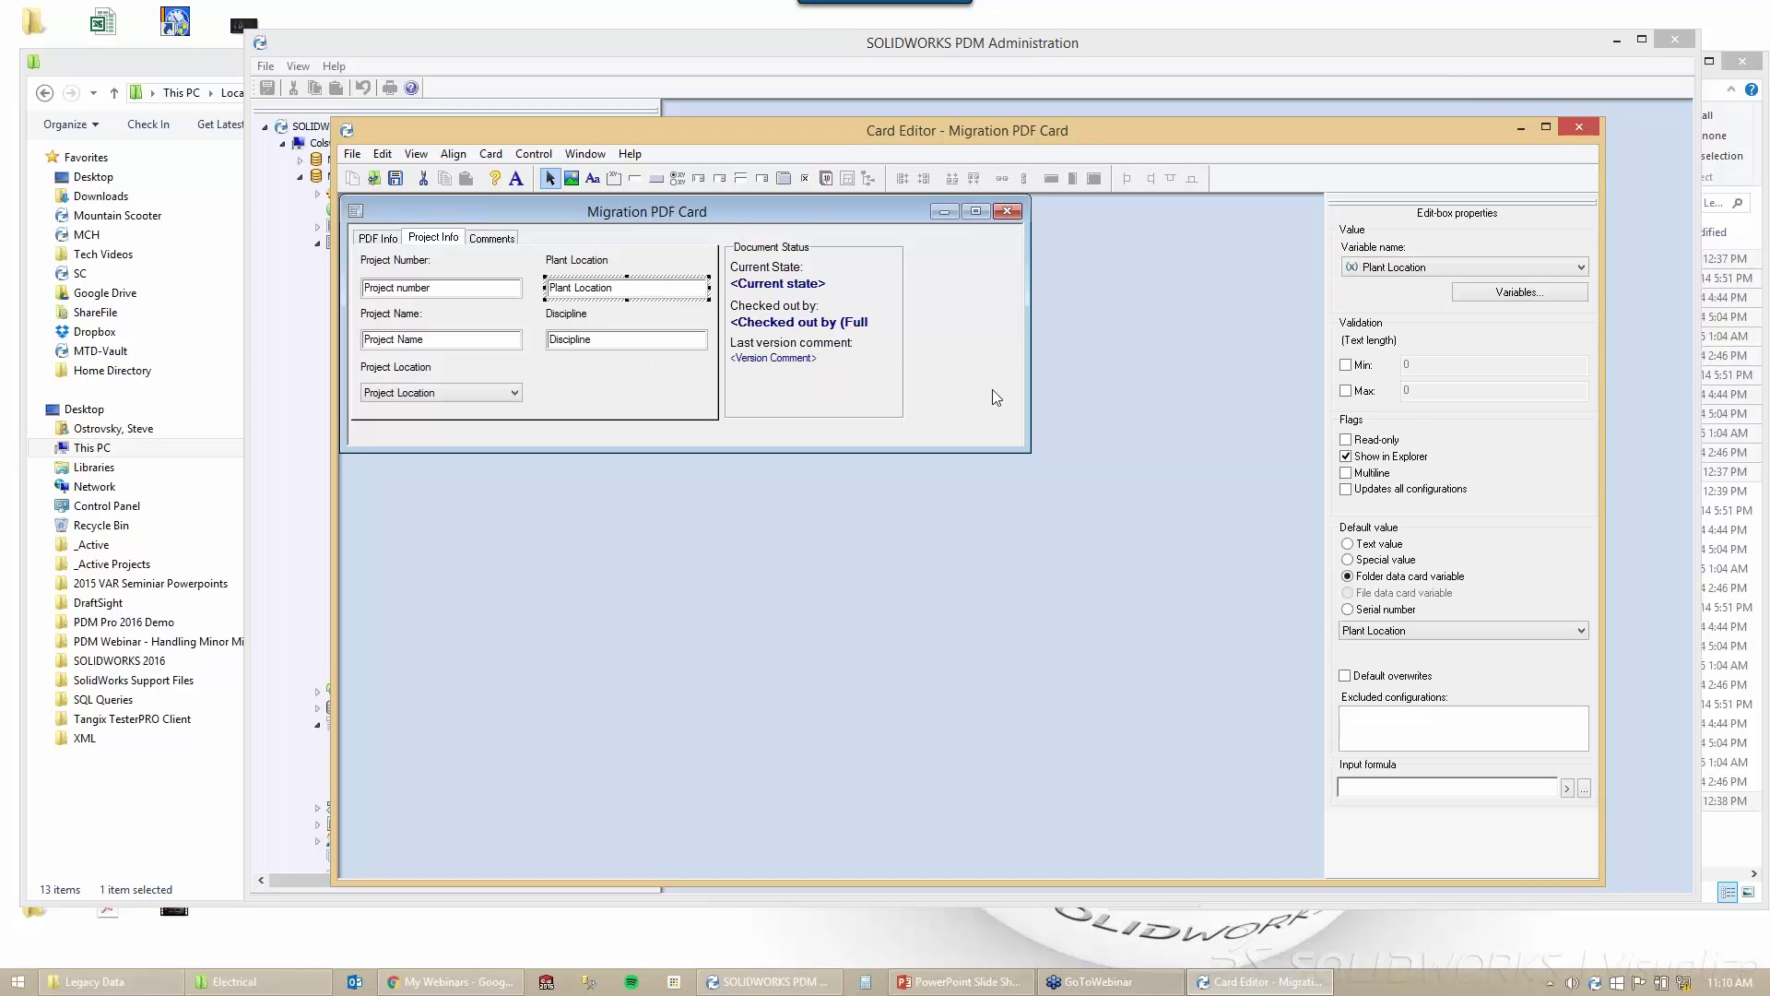
{"action": "left_click", "coordinate": [1393, 586]}
{"action": "left_click", "coordinate": [1392, 586]}
{"action": "left_click", "coordinate": [1580, 127]}
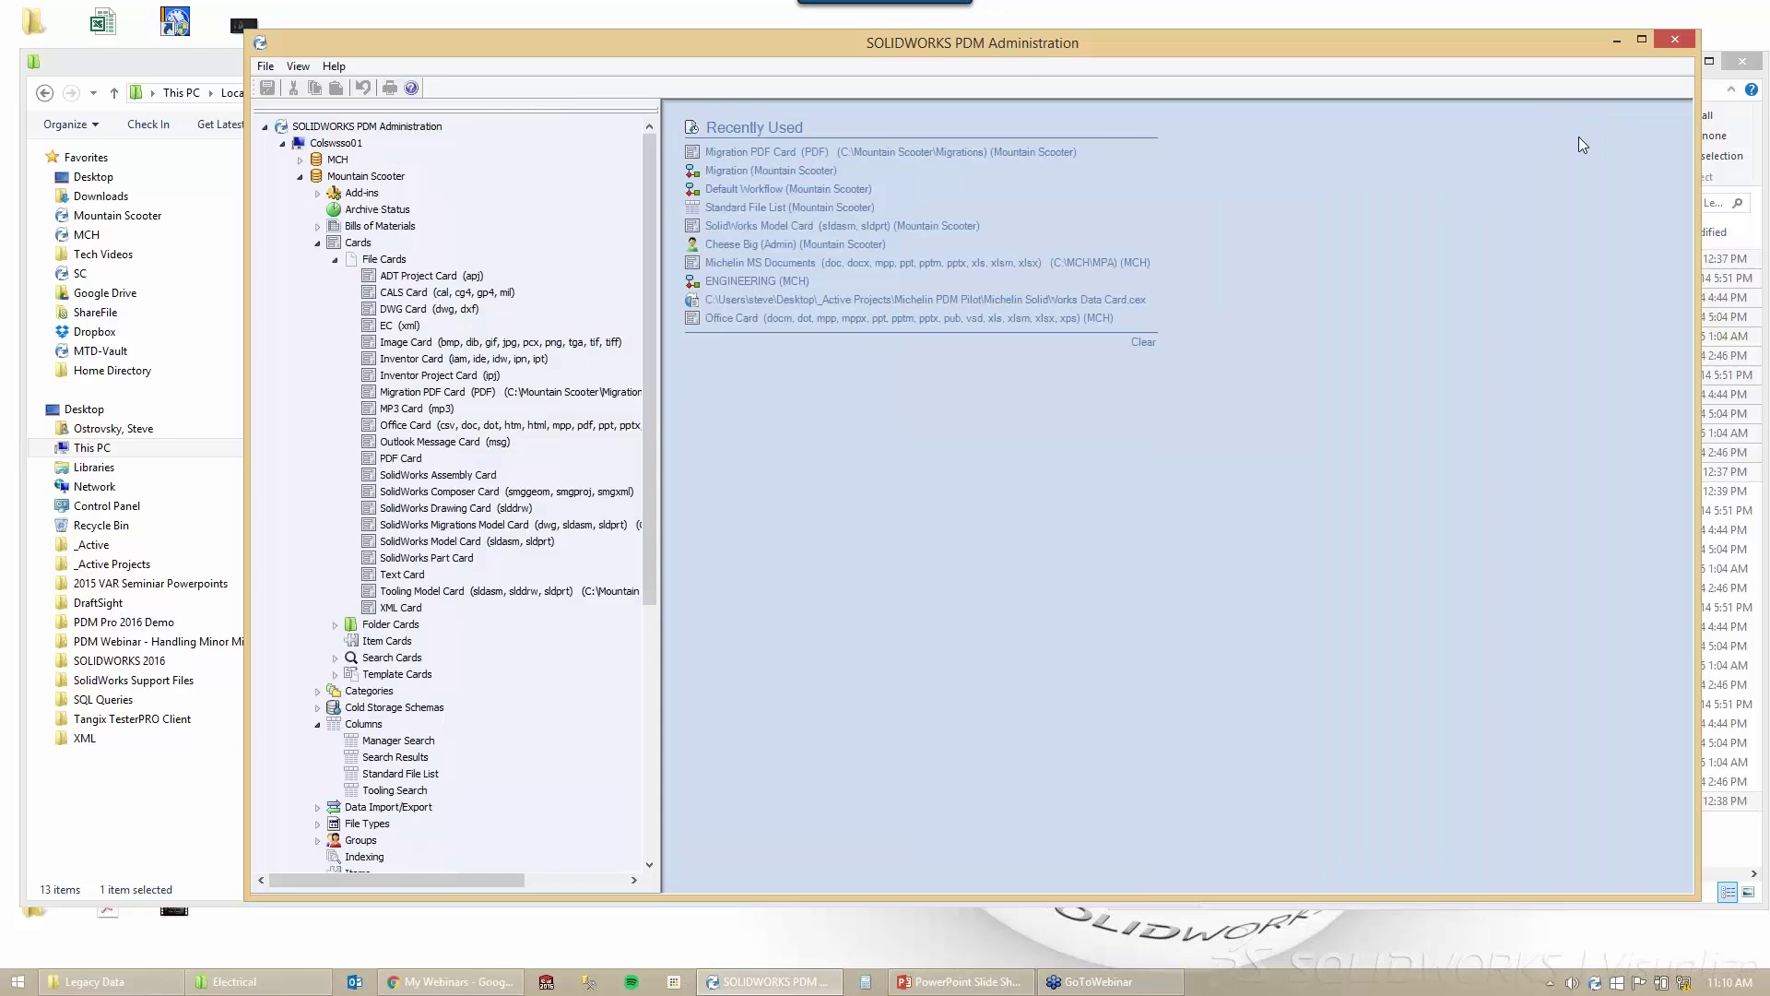
{"action": "left_click", "coordinate": [1617, 40]}
Check the Plant Location and Discipline values on the data card of Electrical Specs.pdf, and switch to the PowerPoint slide show.
{"action": "left_click", "coordinate": [385, 386]}
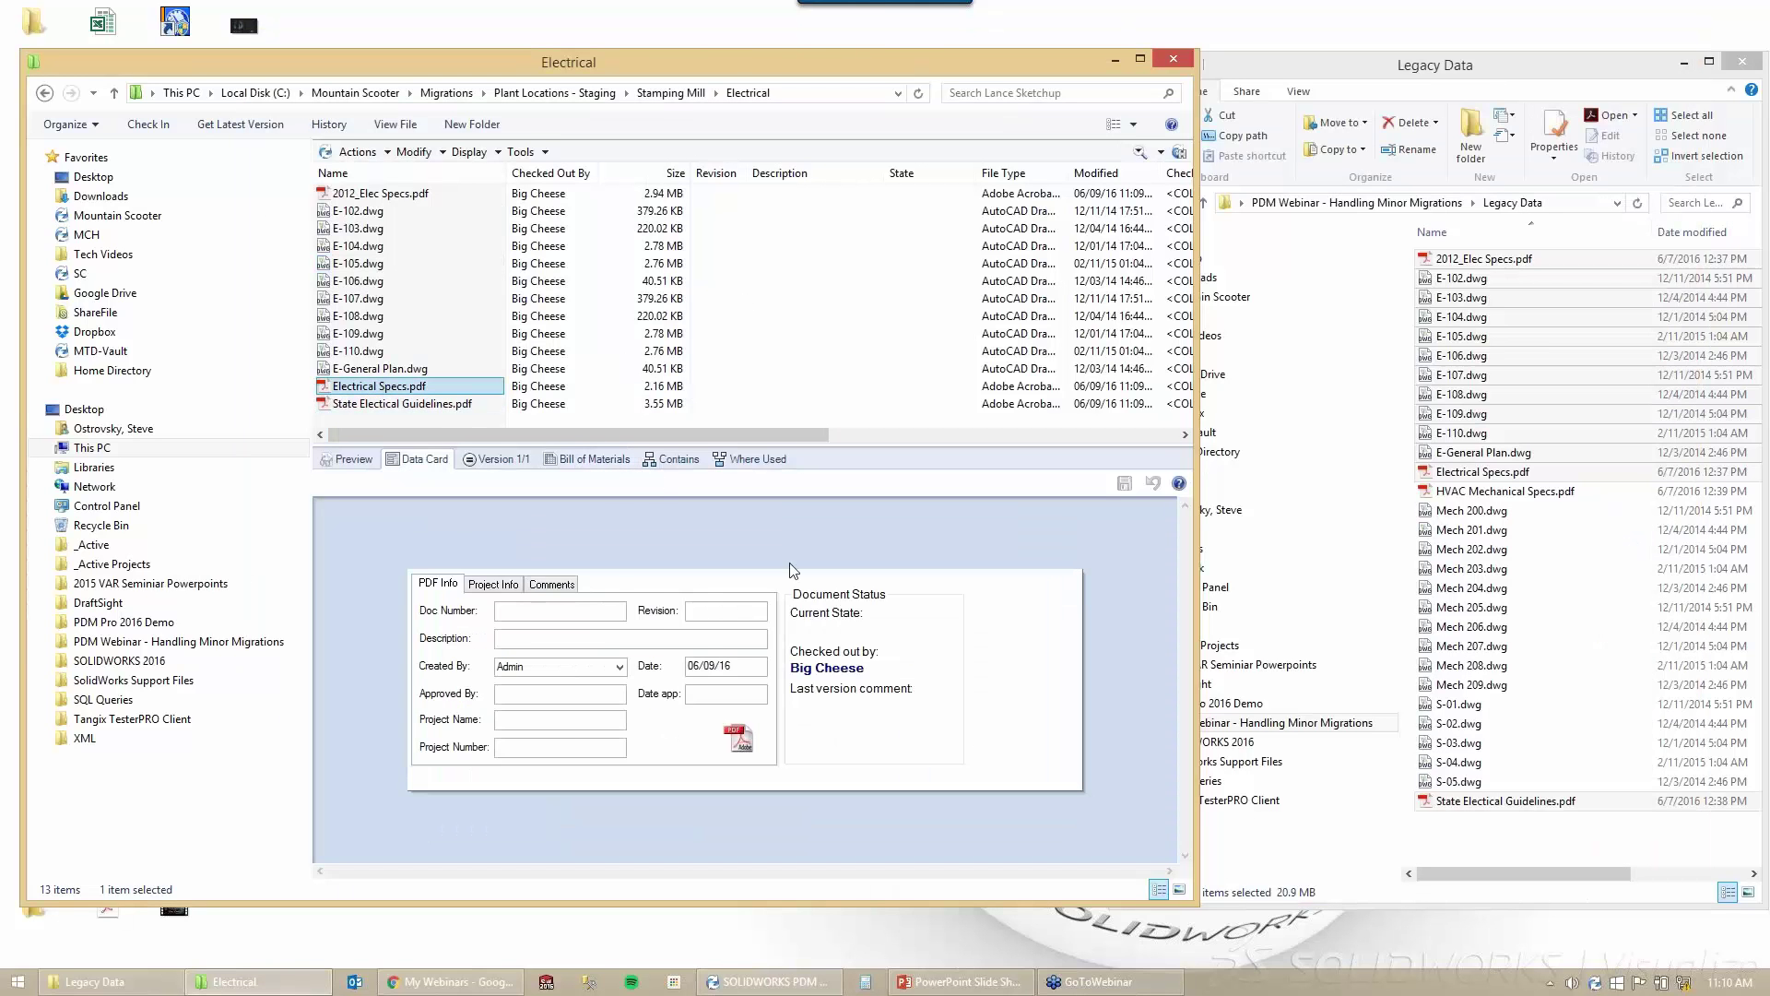
{"action": "left_click", "coordinate": [477, 588]}
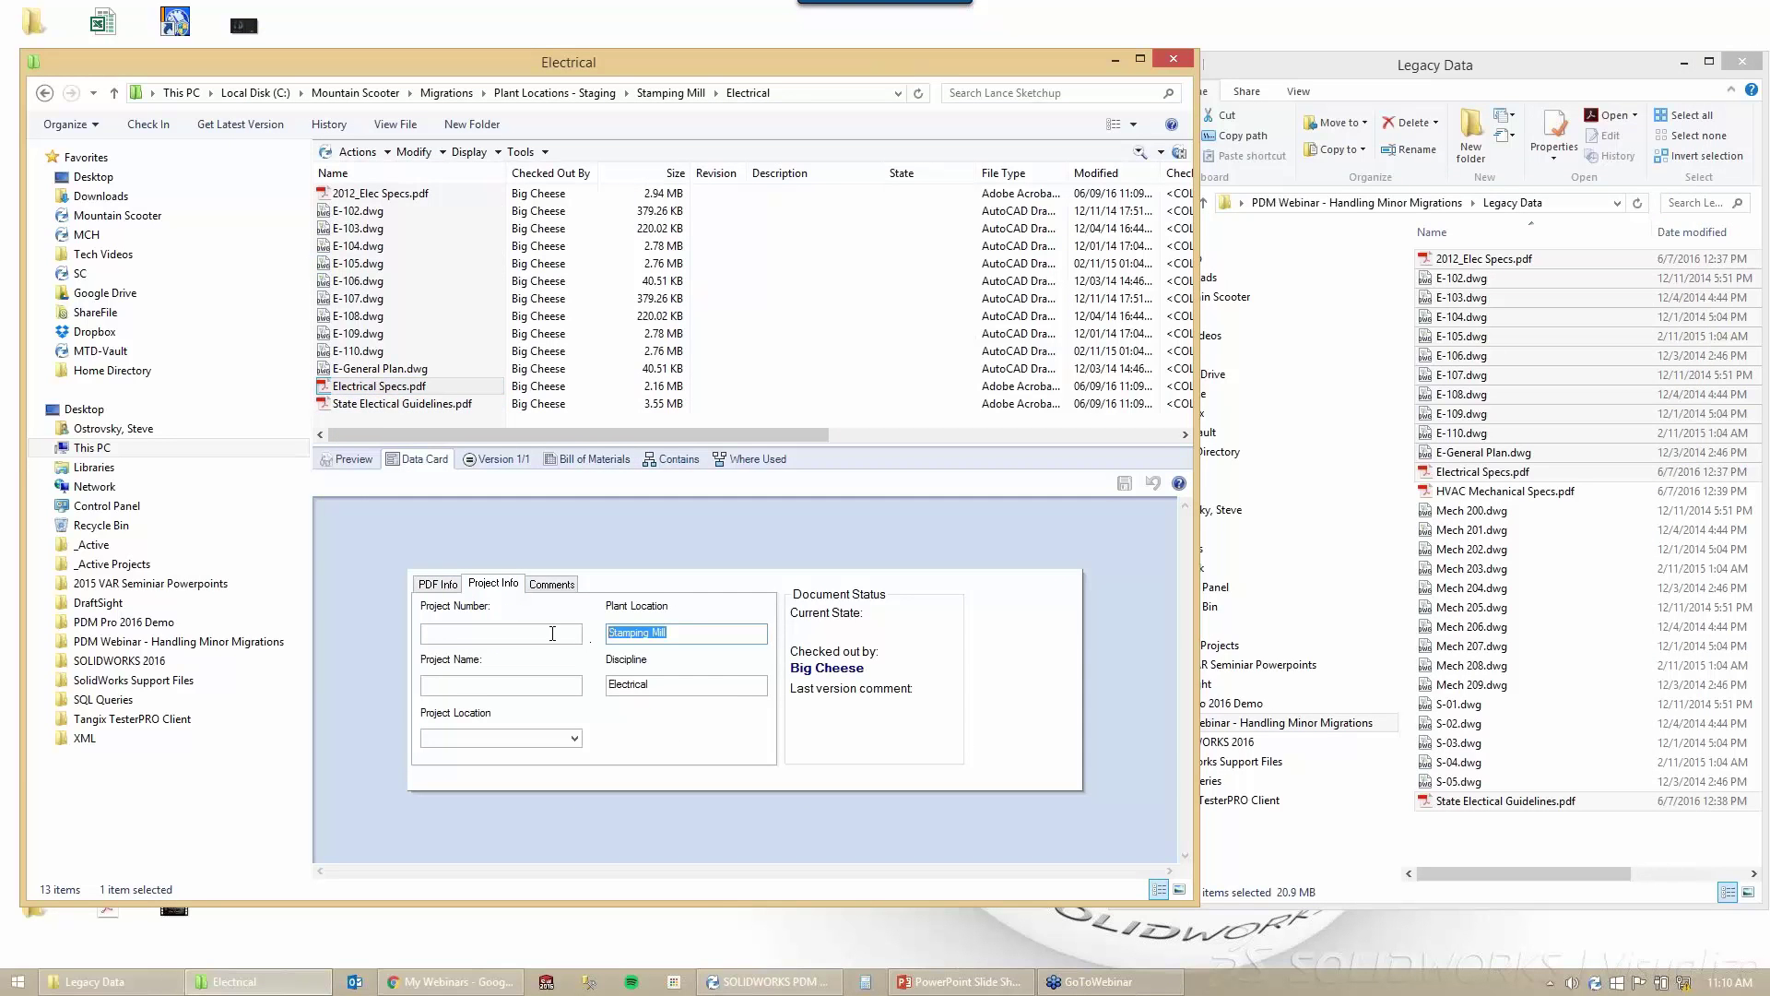
{"action": "key", "text": "Tab"}
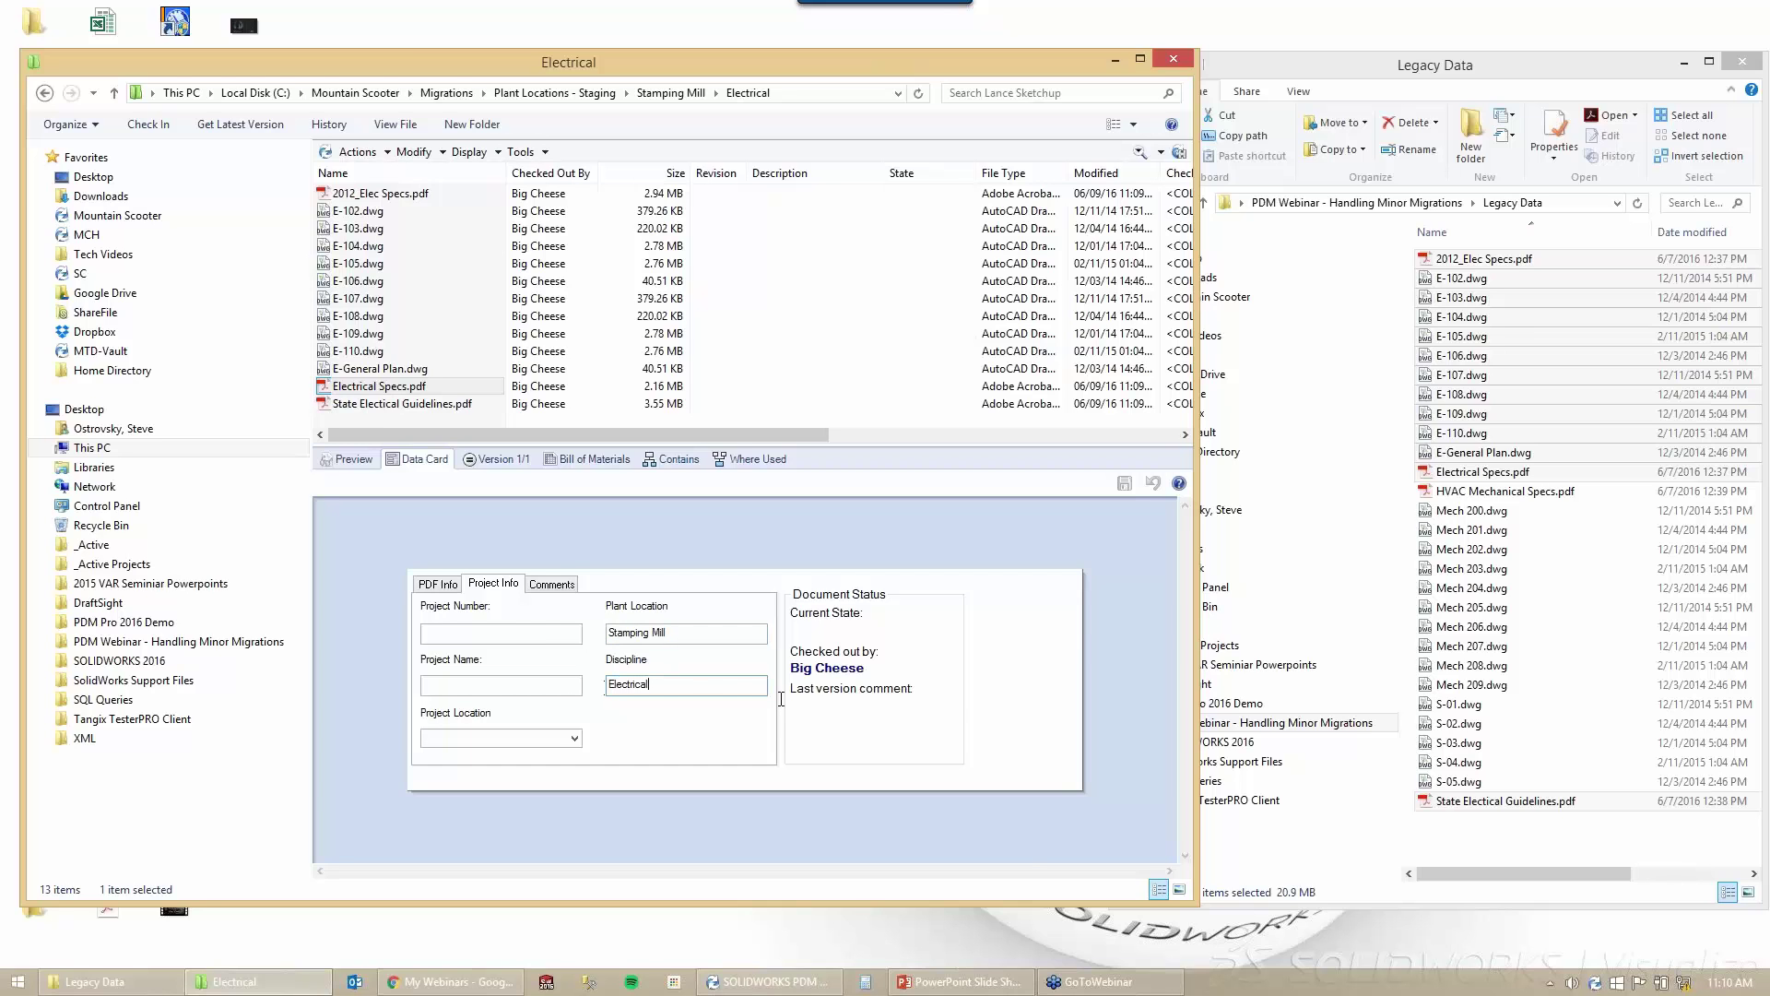
{"action": "left_click", "coordinate": [959, 983]}
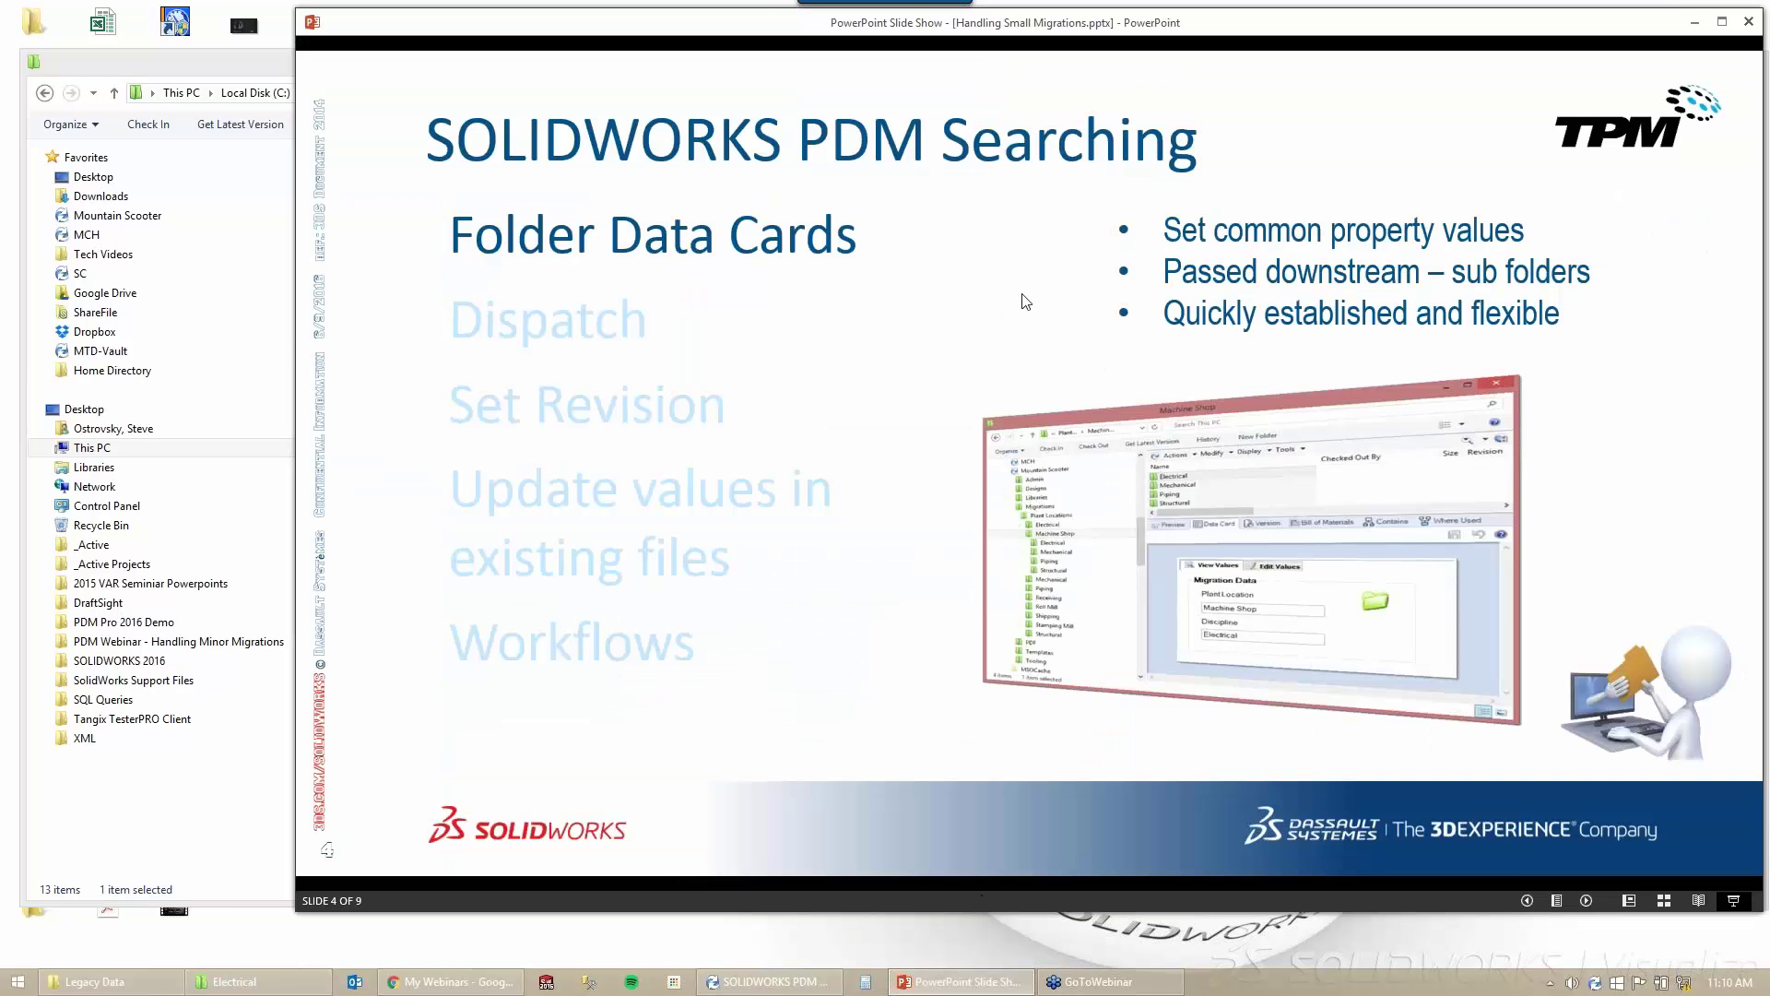
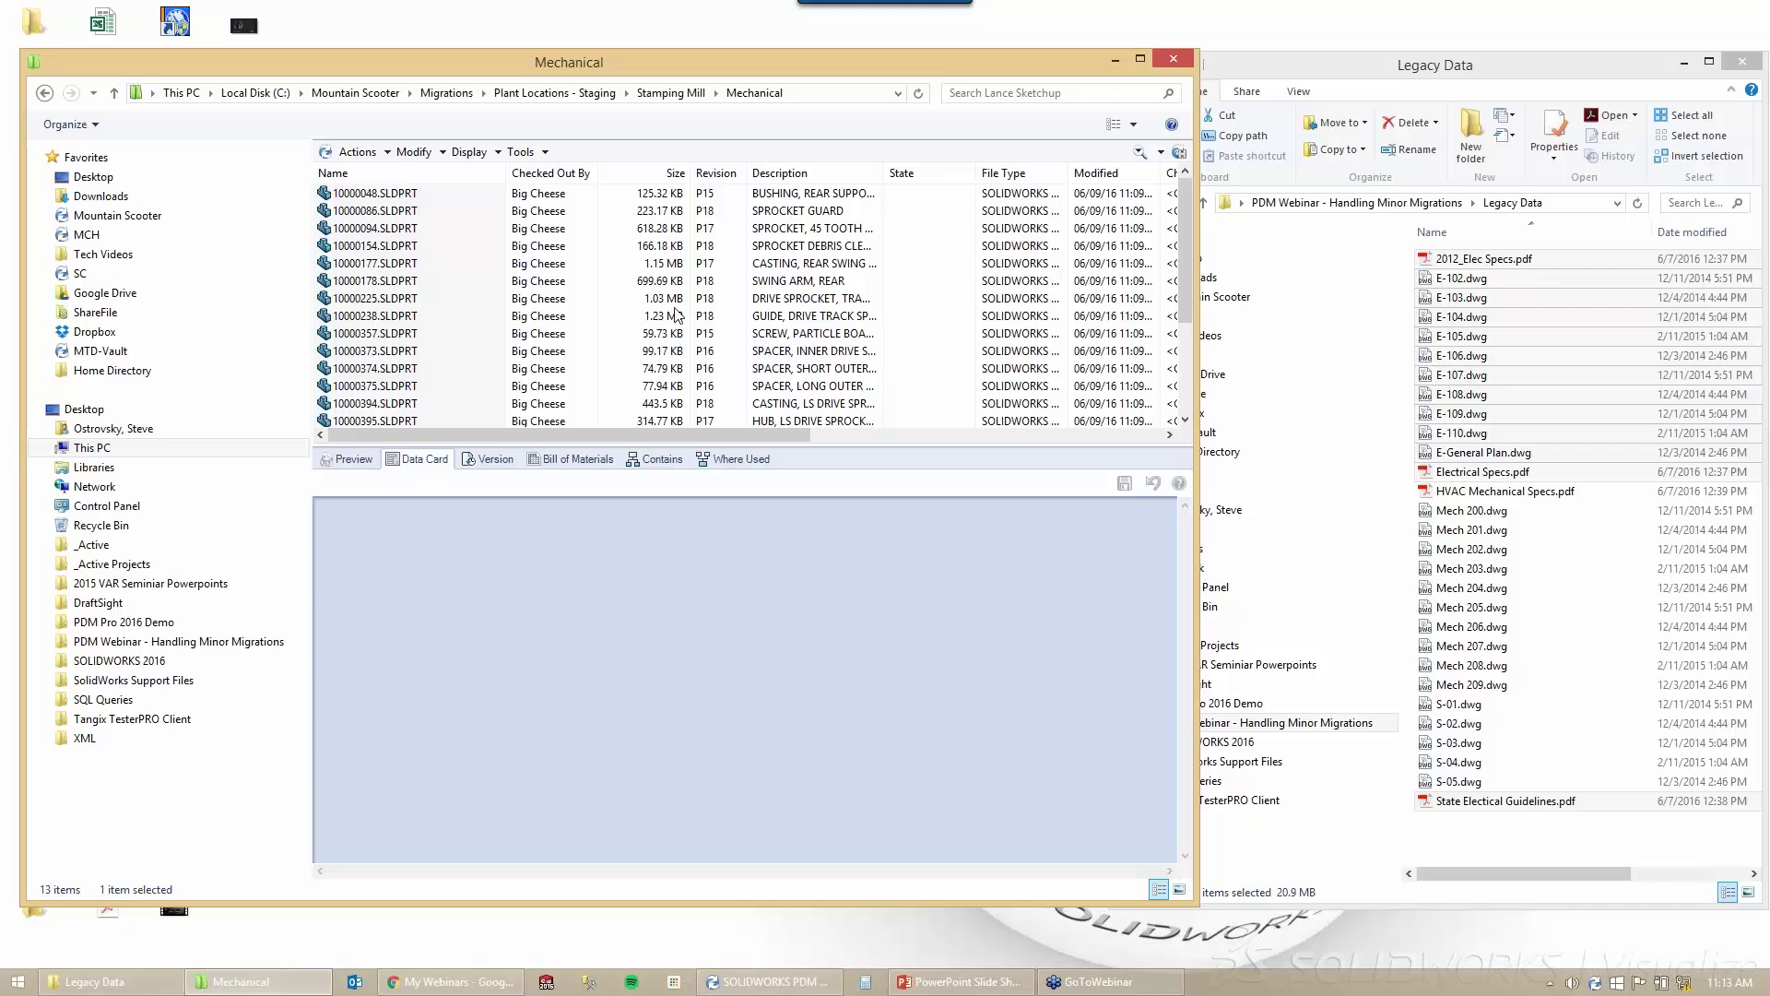
Check the Revision values on the data cards of 10000094, 10000154 and 10000177.SLDPRT in Stamping Mill's Mechanical folder.
{"action": "left_click", "coordinate": [489, 228]}
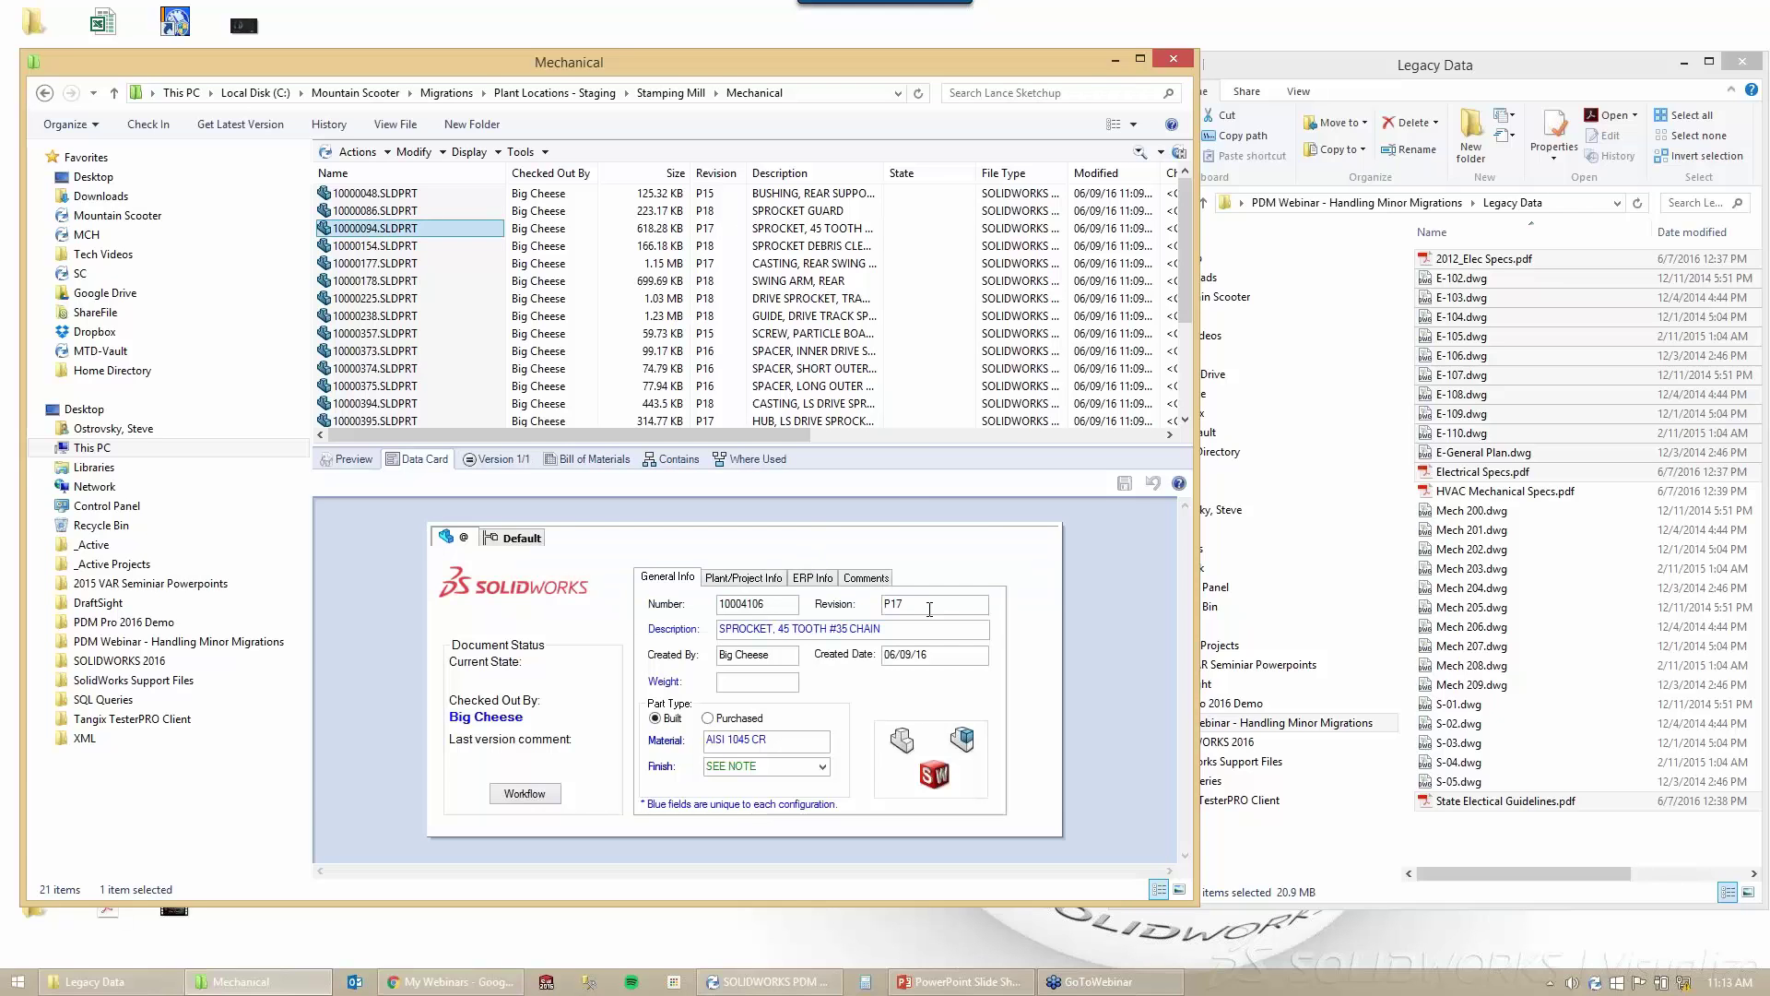
{"action": "left_click", "coordinate": [942, 605]}
{"action": "left_click_drag", "start_coordinate": [942, 608], "coordinate": [842, 606]}
{"action": "left_click", "coordinate": [919, 605]}
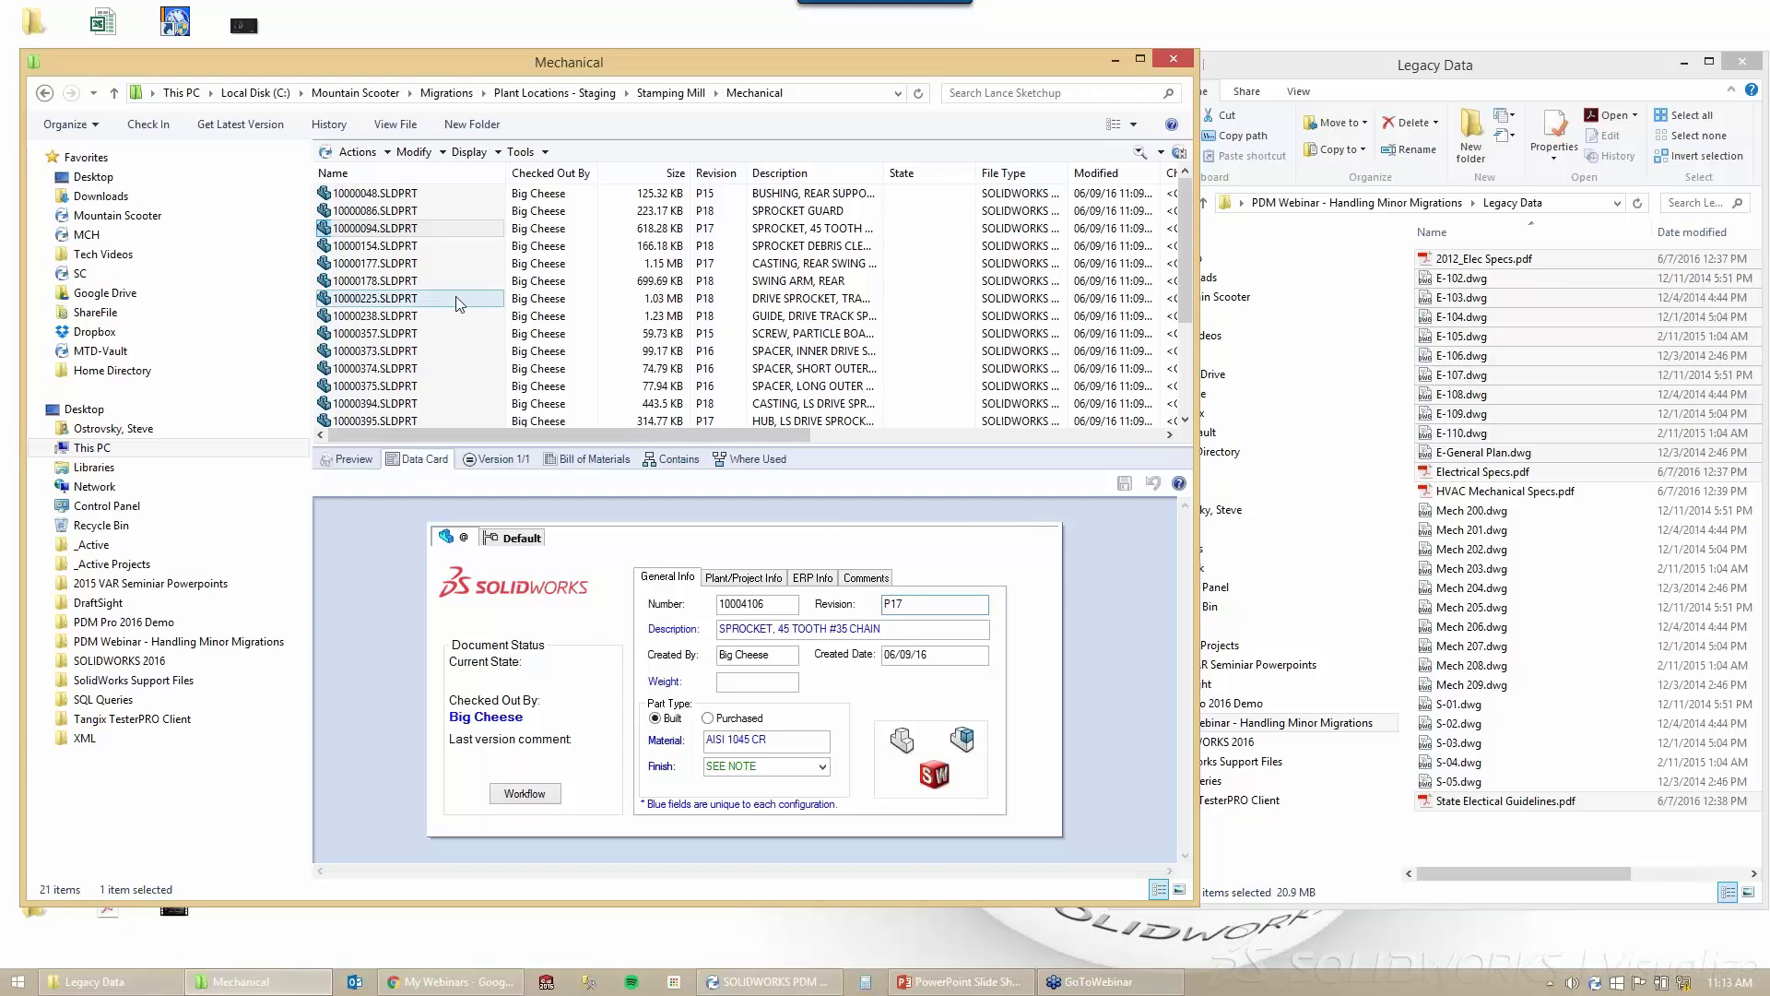
{"action": "left_click", "coordinate": [406, 246]}
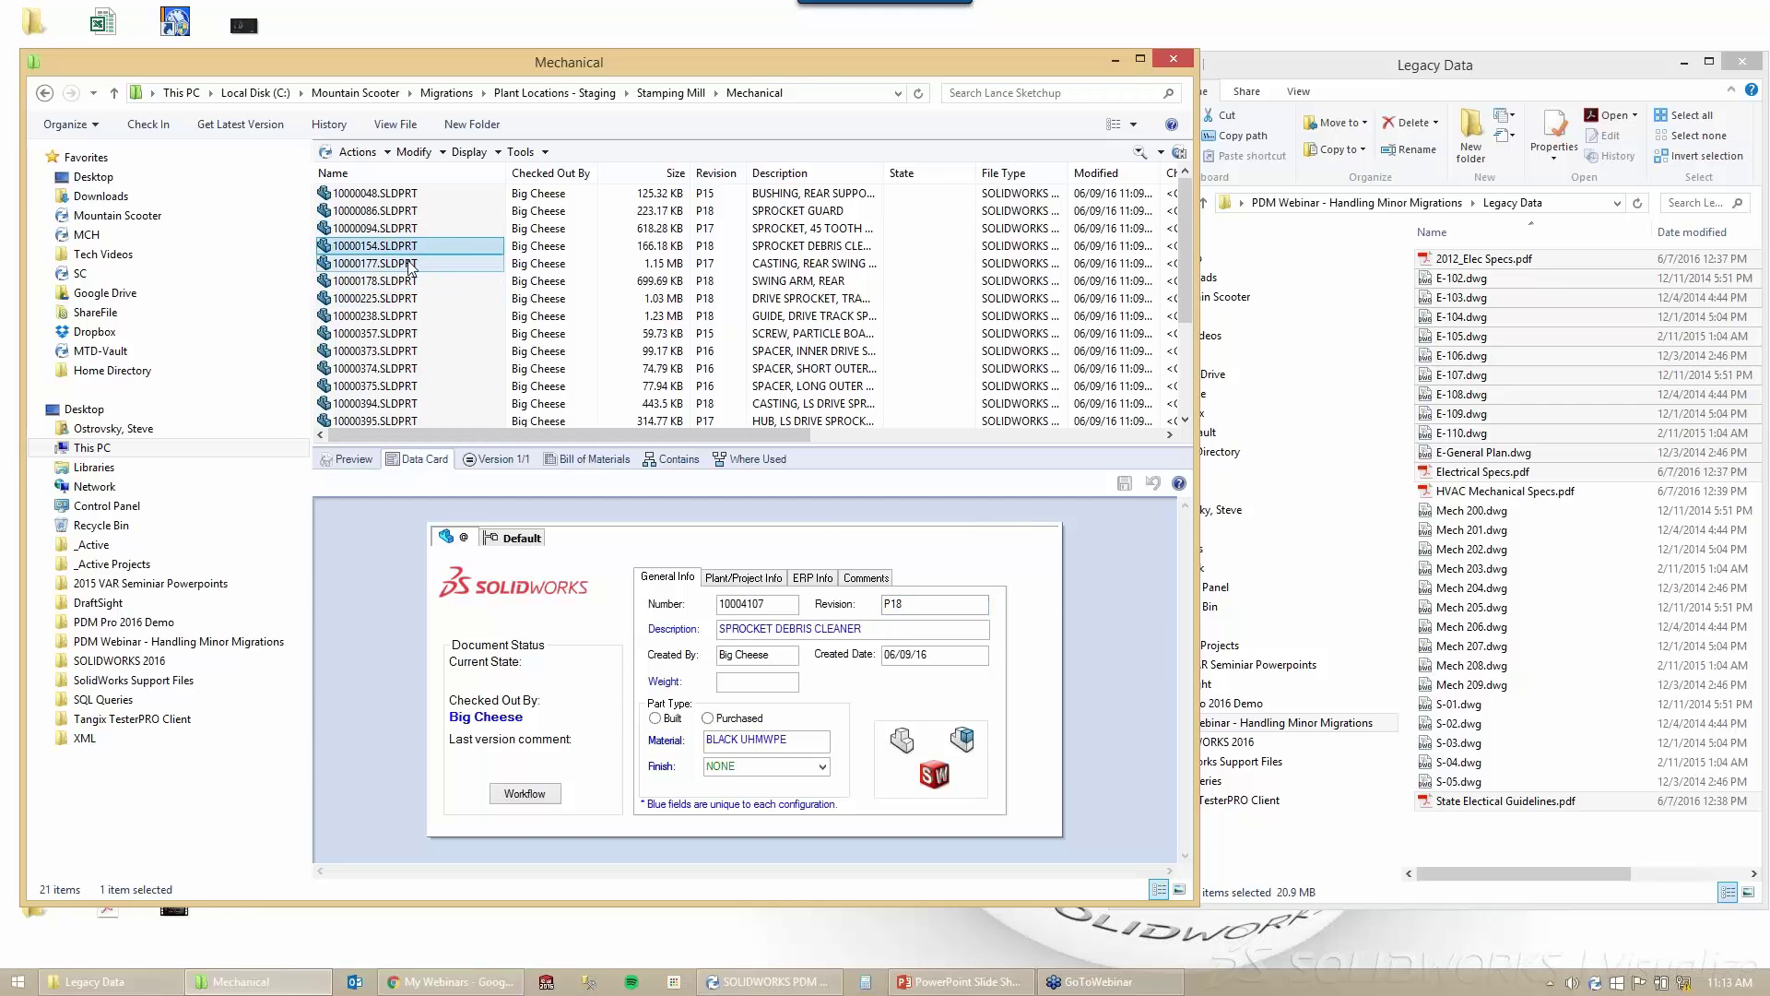
{"action": "left_click", "coordinate": [421, 265]}
{"action": "left_click_drag", "start_coordinate": [918, 606], "coordinate": [868, 608]}
{"action": "left_click", "coordinate": [930, 608]}
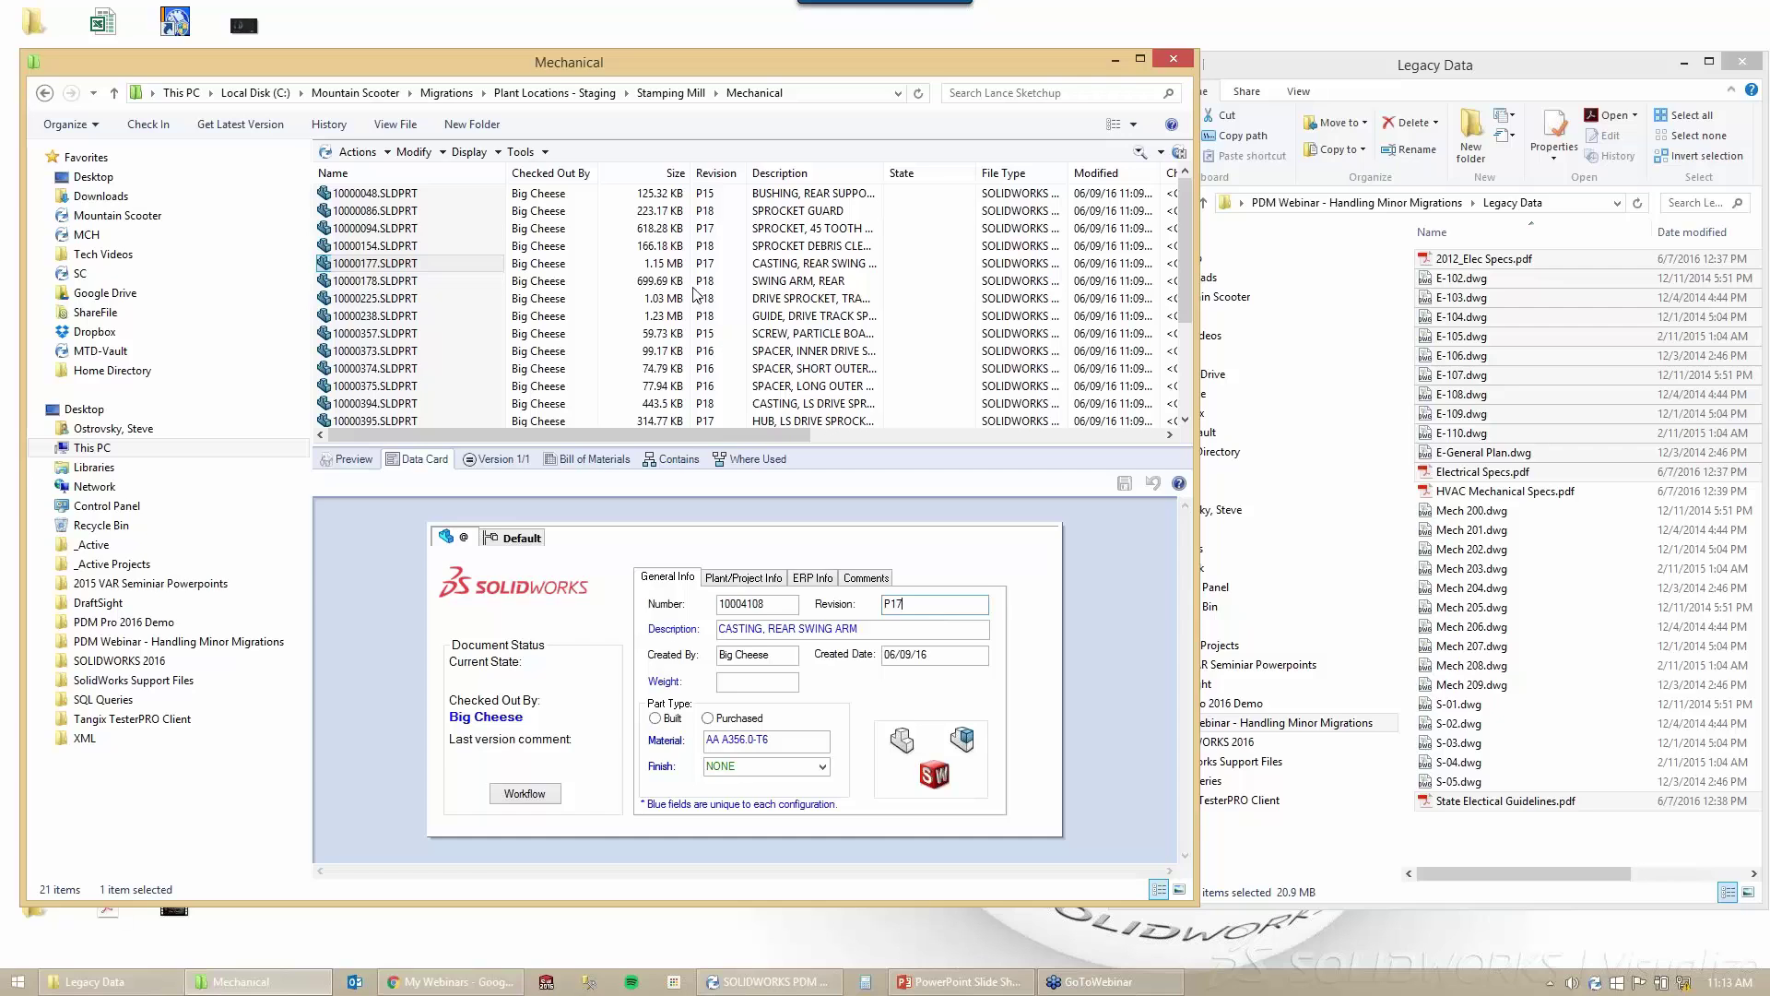
Review the activation settings and command list of the installed Set Revision dispatch action without changing it.
{"action": "left_click", "coordinate": [544, 152]}
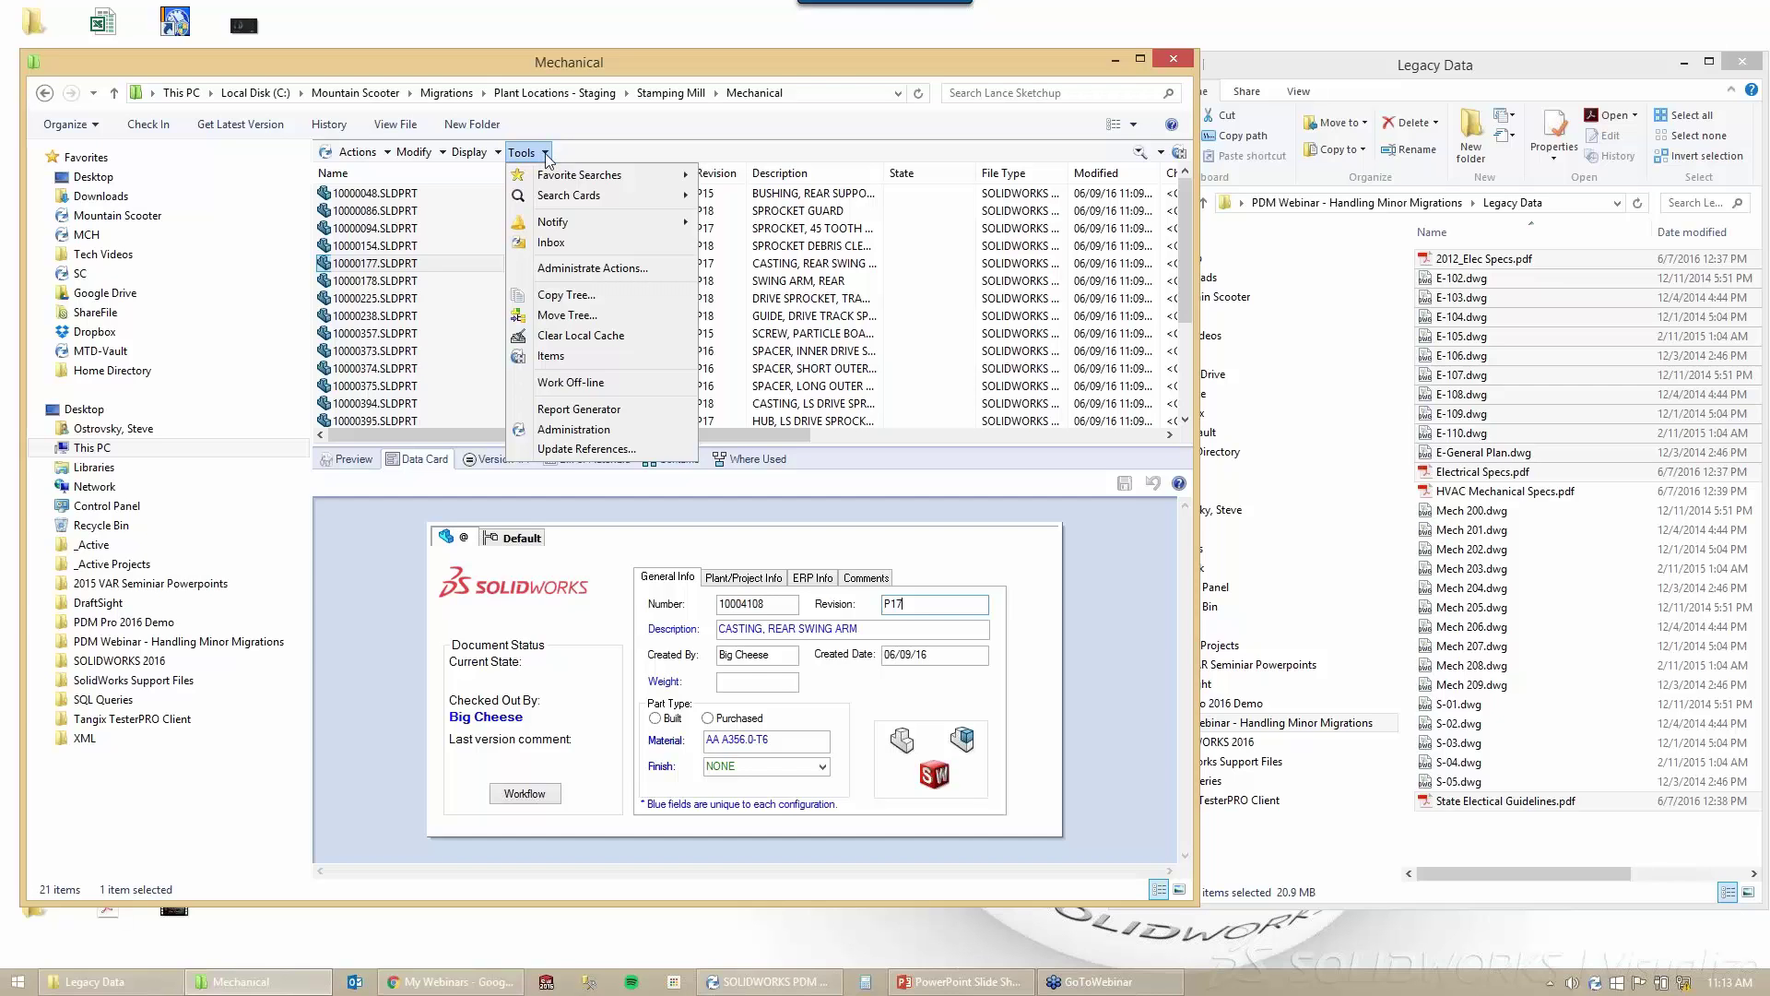
{"action": "left_click", "coordinate": [610, 269]}
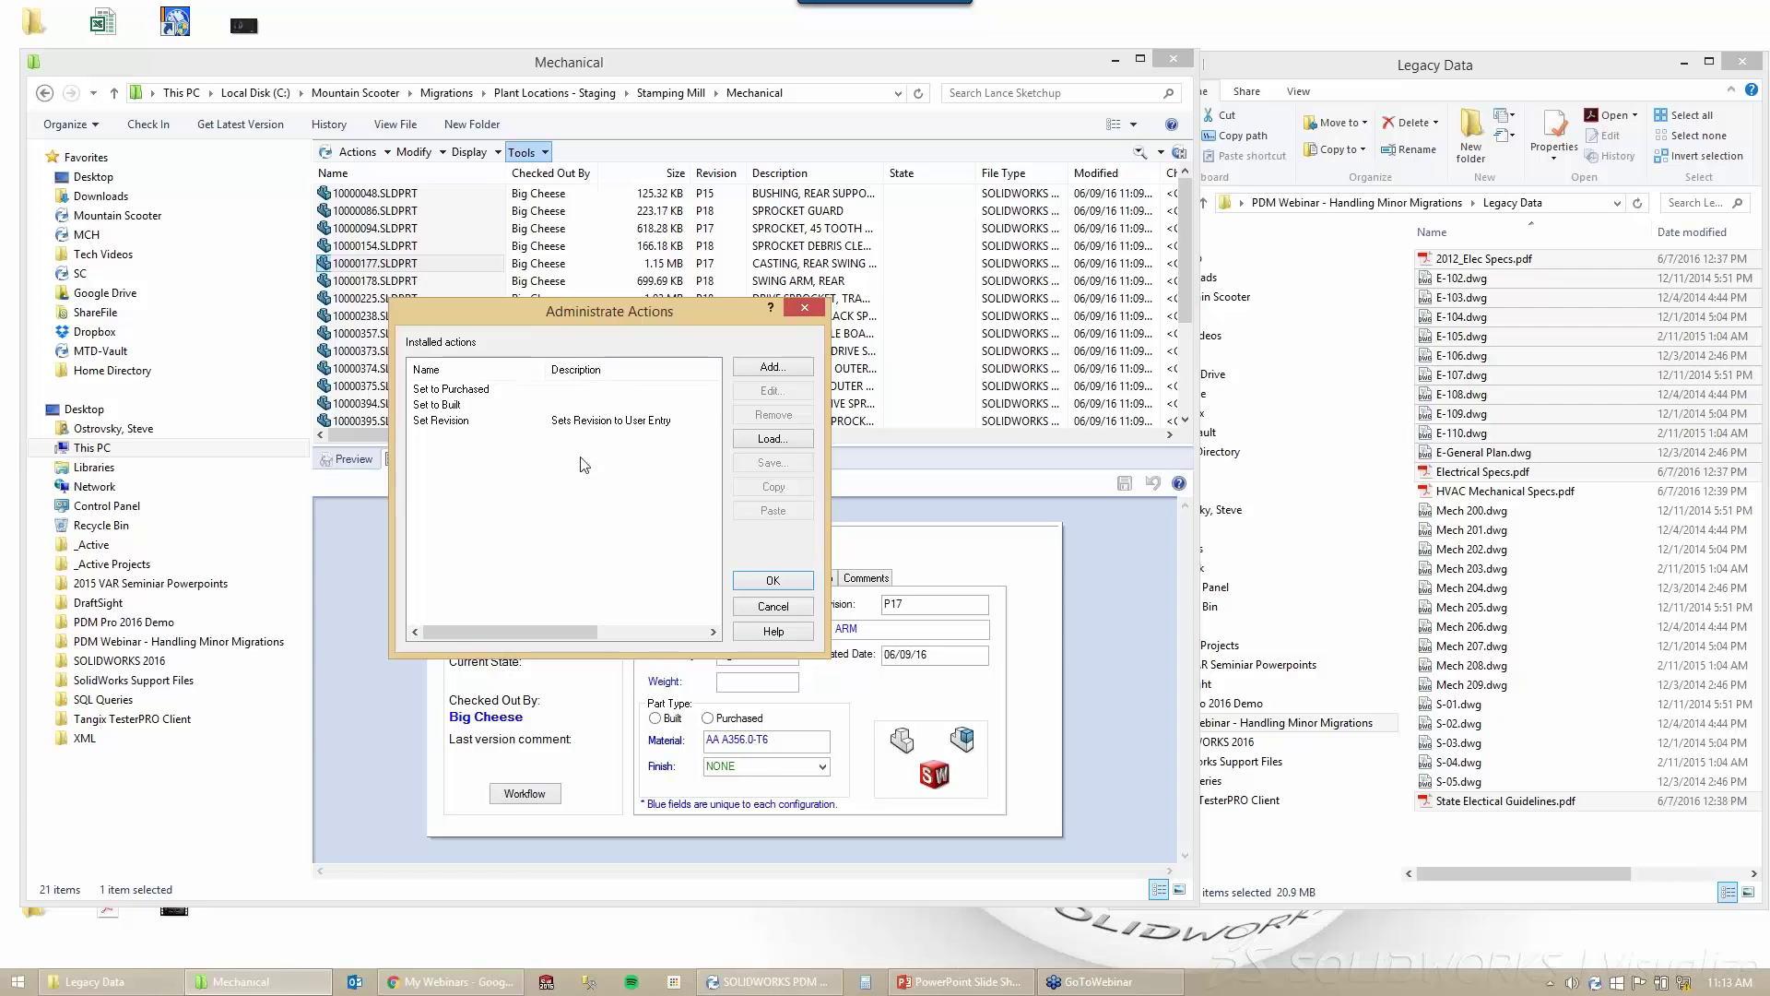
{"action": "double_click", "coordinate": [467, 422]}
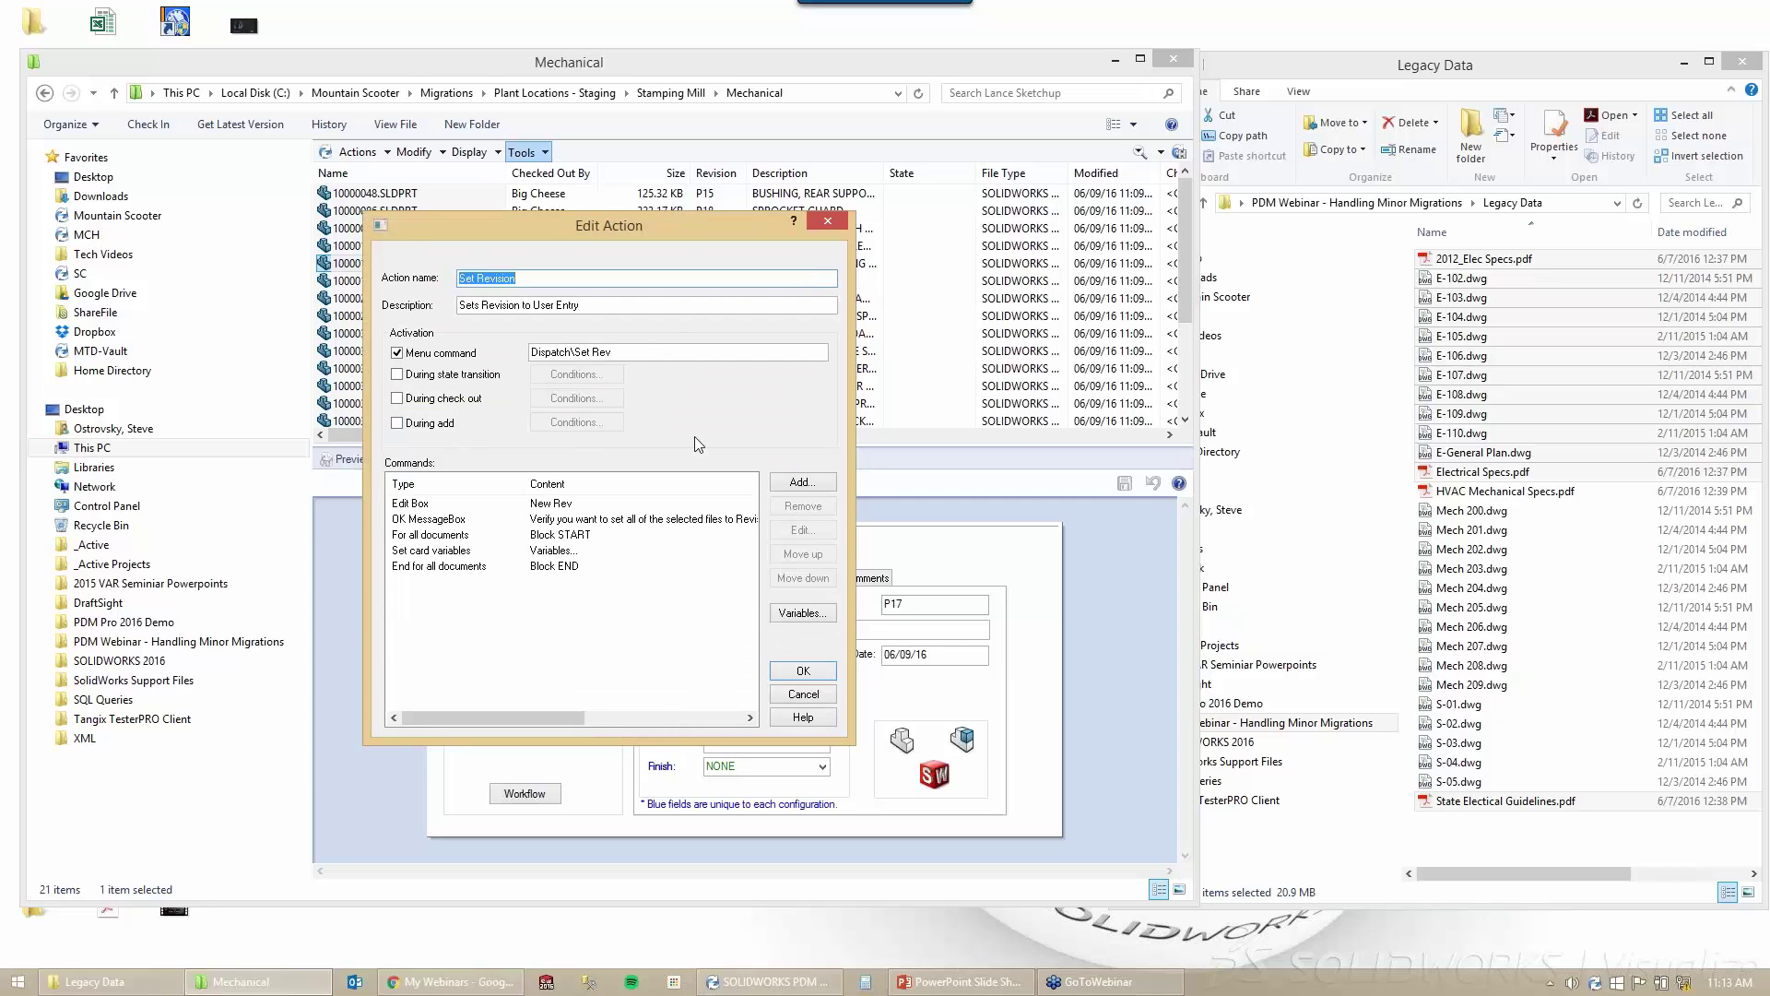
{"action": "left_click", "coordinate": [803, 694]}
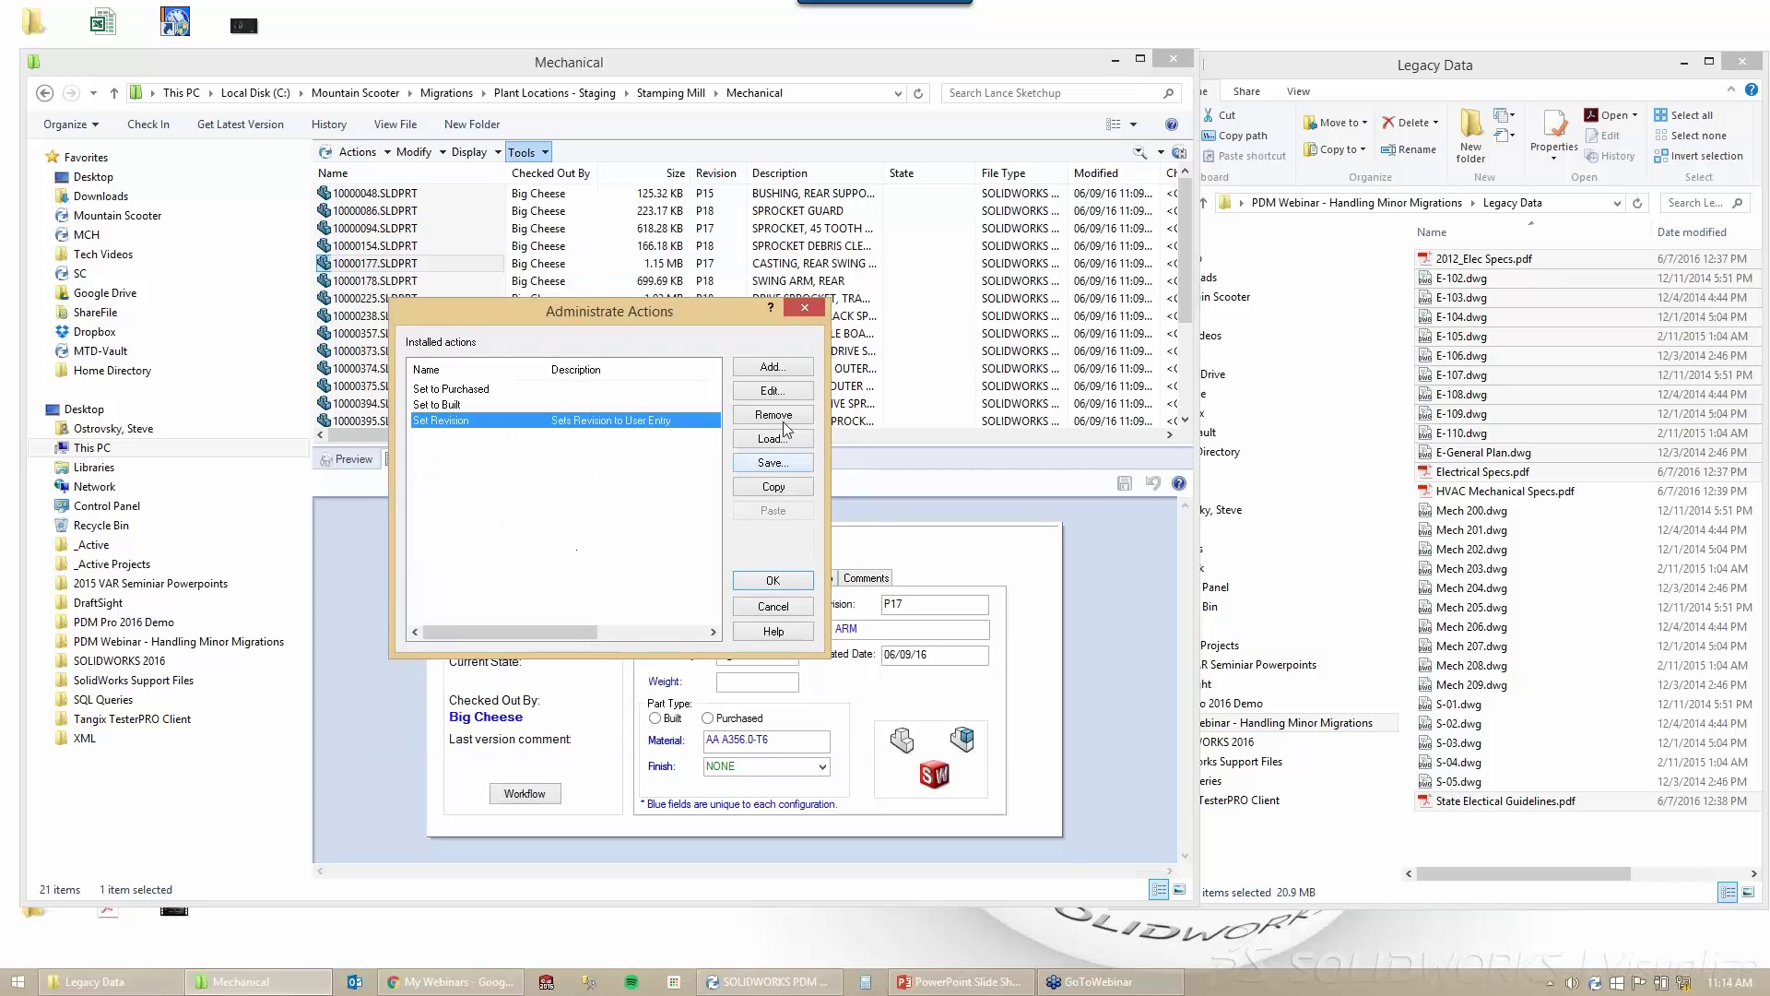
Add a new dispatch action named Rev Set, activated by the menu command Dispatch\Rev Set.
{"action": "left_click", "coordinate": [772, 366]}
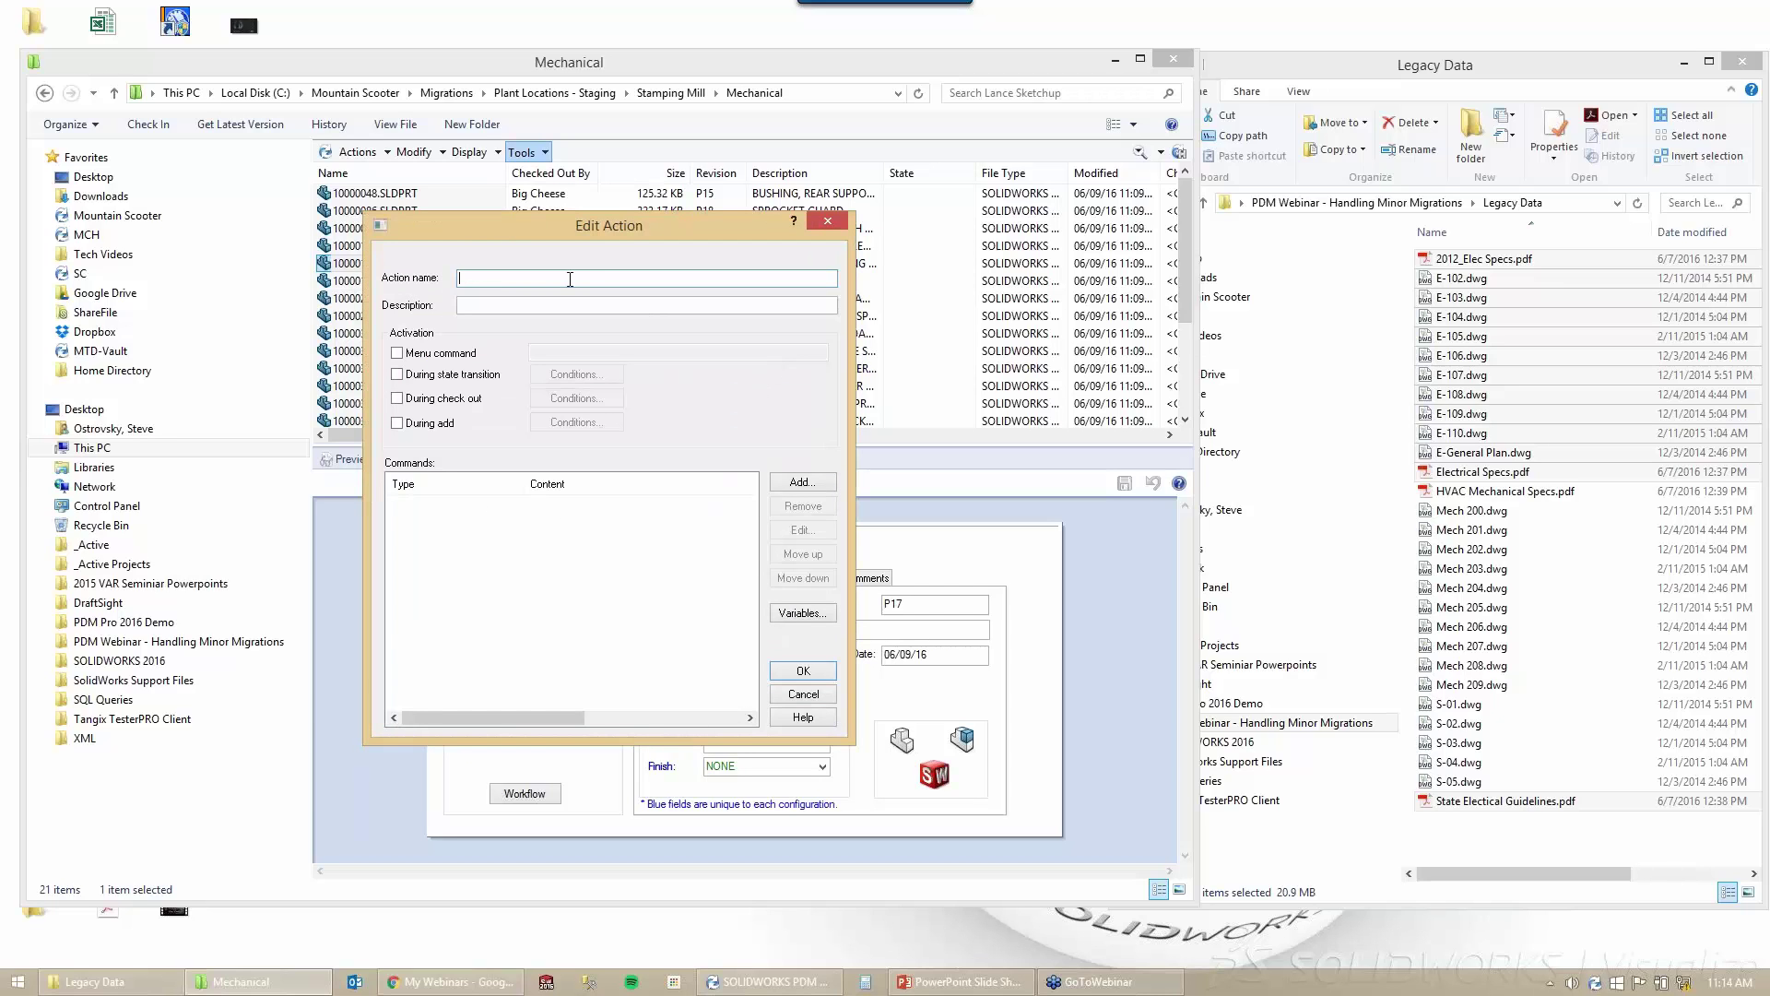
{"action": "type", "text": "Re"}
{"action": "key", "text": "BackSpace"}
{"action": "type", "text": "ev Set"}
{"action": "left_click", "coordinate": [429, 353]}
{"action": "left_click", "coordinate": [566, 351]}
{"action": "type", "text": "Dispatch"}
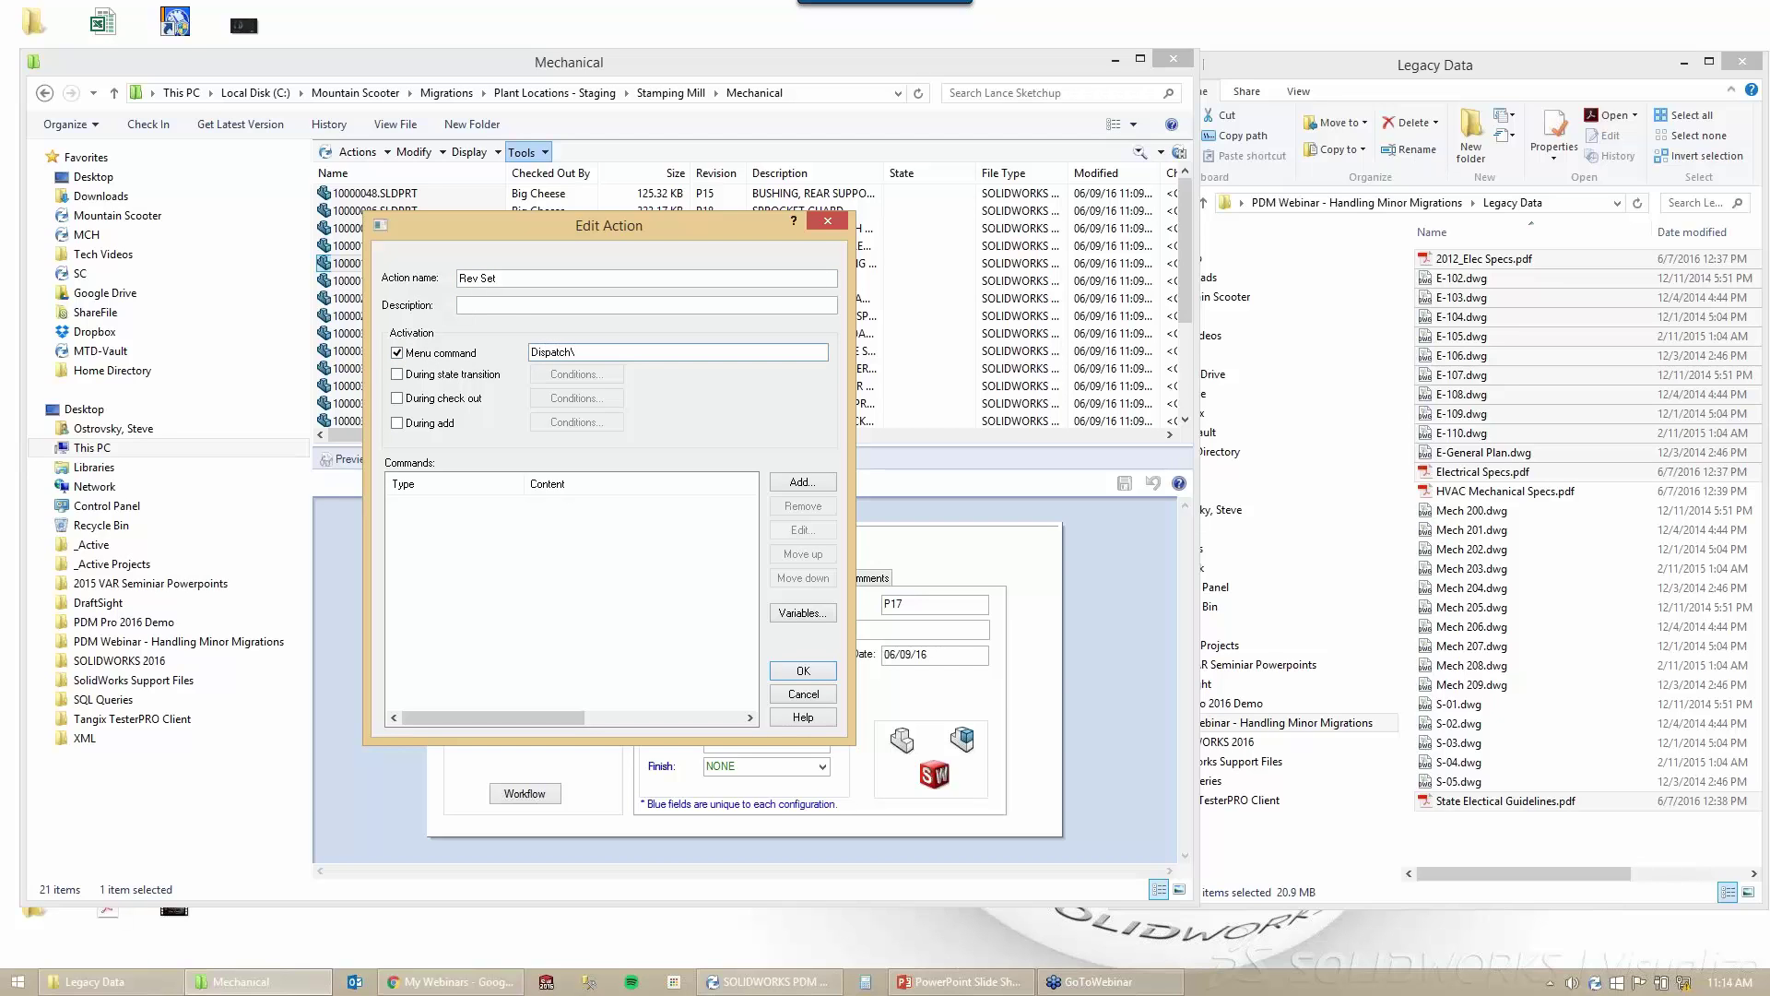
{"action": "type", "text": "\\Set"}
{"action": "key", "text": "BackSpace"}
{"action": "key", "text": "BackSpace"}
{"action": "key", "text": "BackSpace"}
{"action": "type", "text": "Rev Set"}
{"action": "left_click", "coordinate": [471, 381]}
{"action": "left_click", "coordinate": [472, 381]}
{"action": "left_click", "coordinate": [424, 426]}
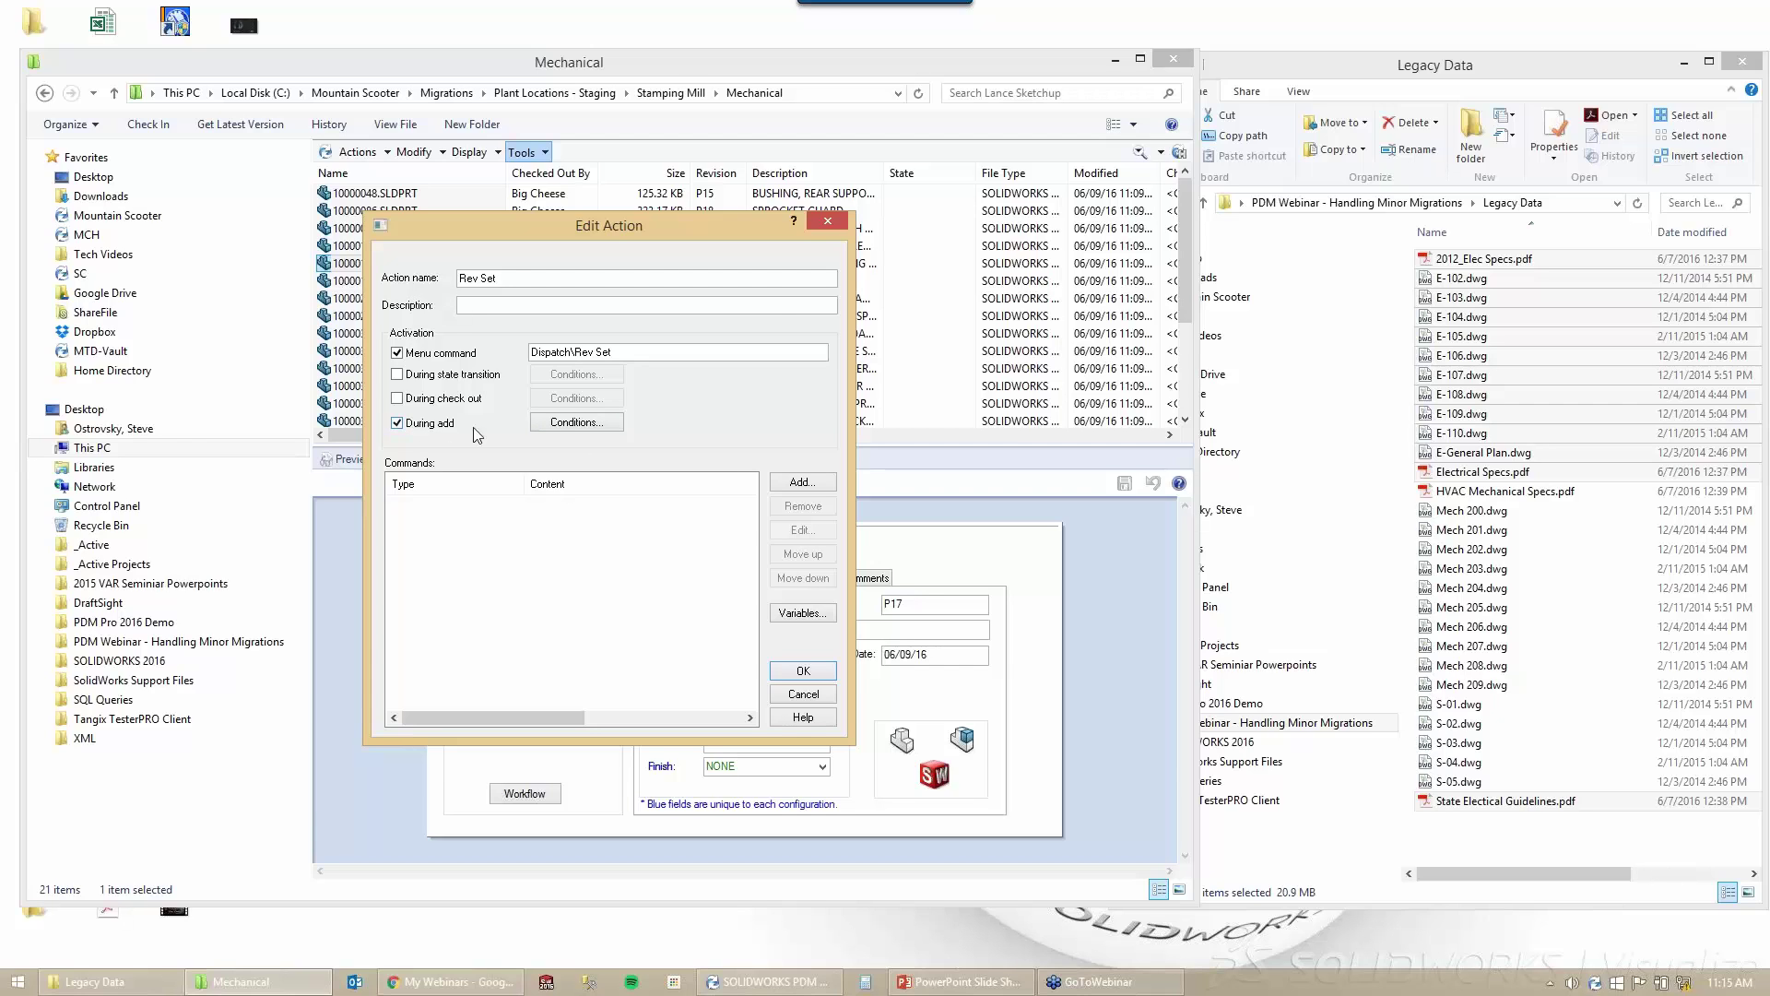
{"action": "left_click", "coordinate": [577, 422]}
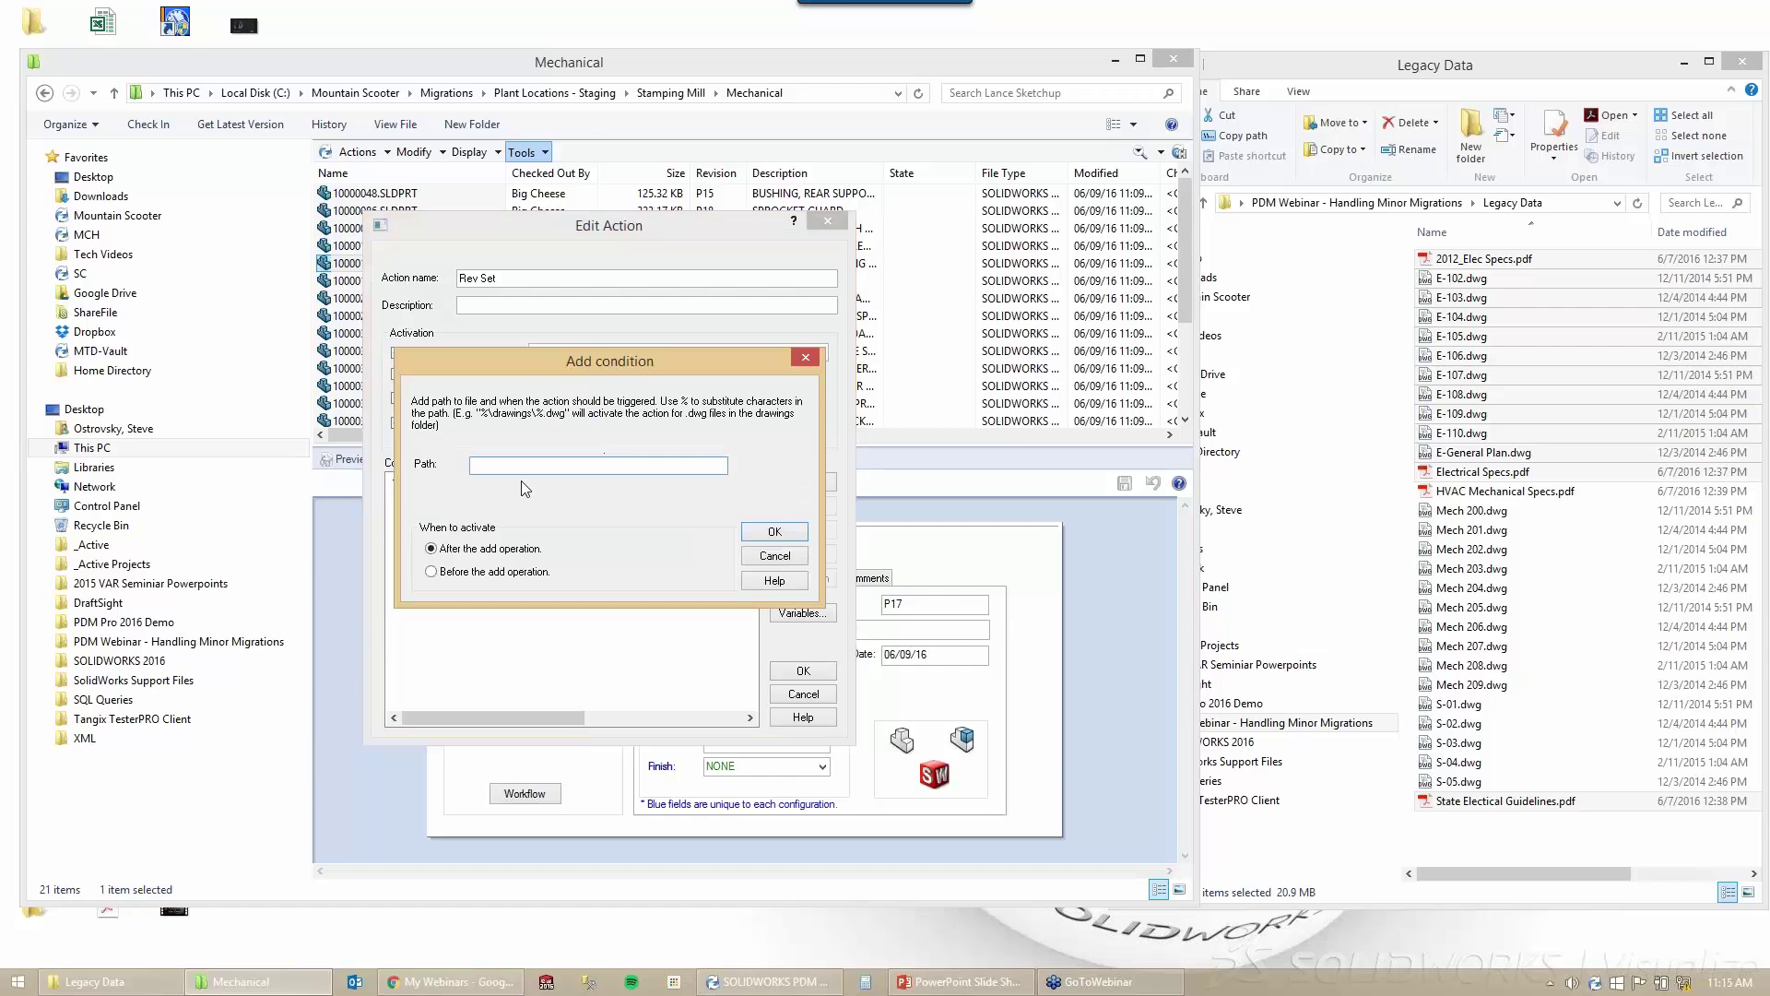
{"action": "left_click", "coordinate": [779, 559]}
{"action": "left_click", "coordinate": [804, 483]}
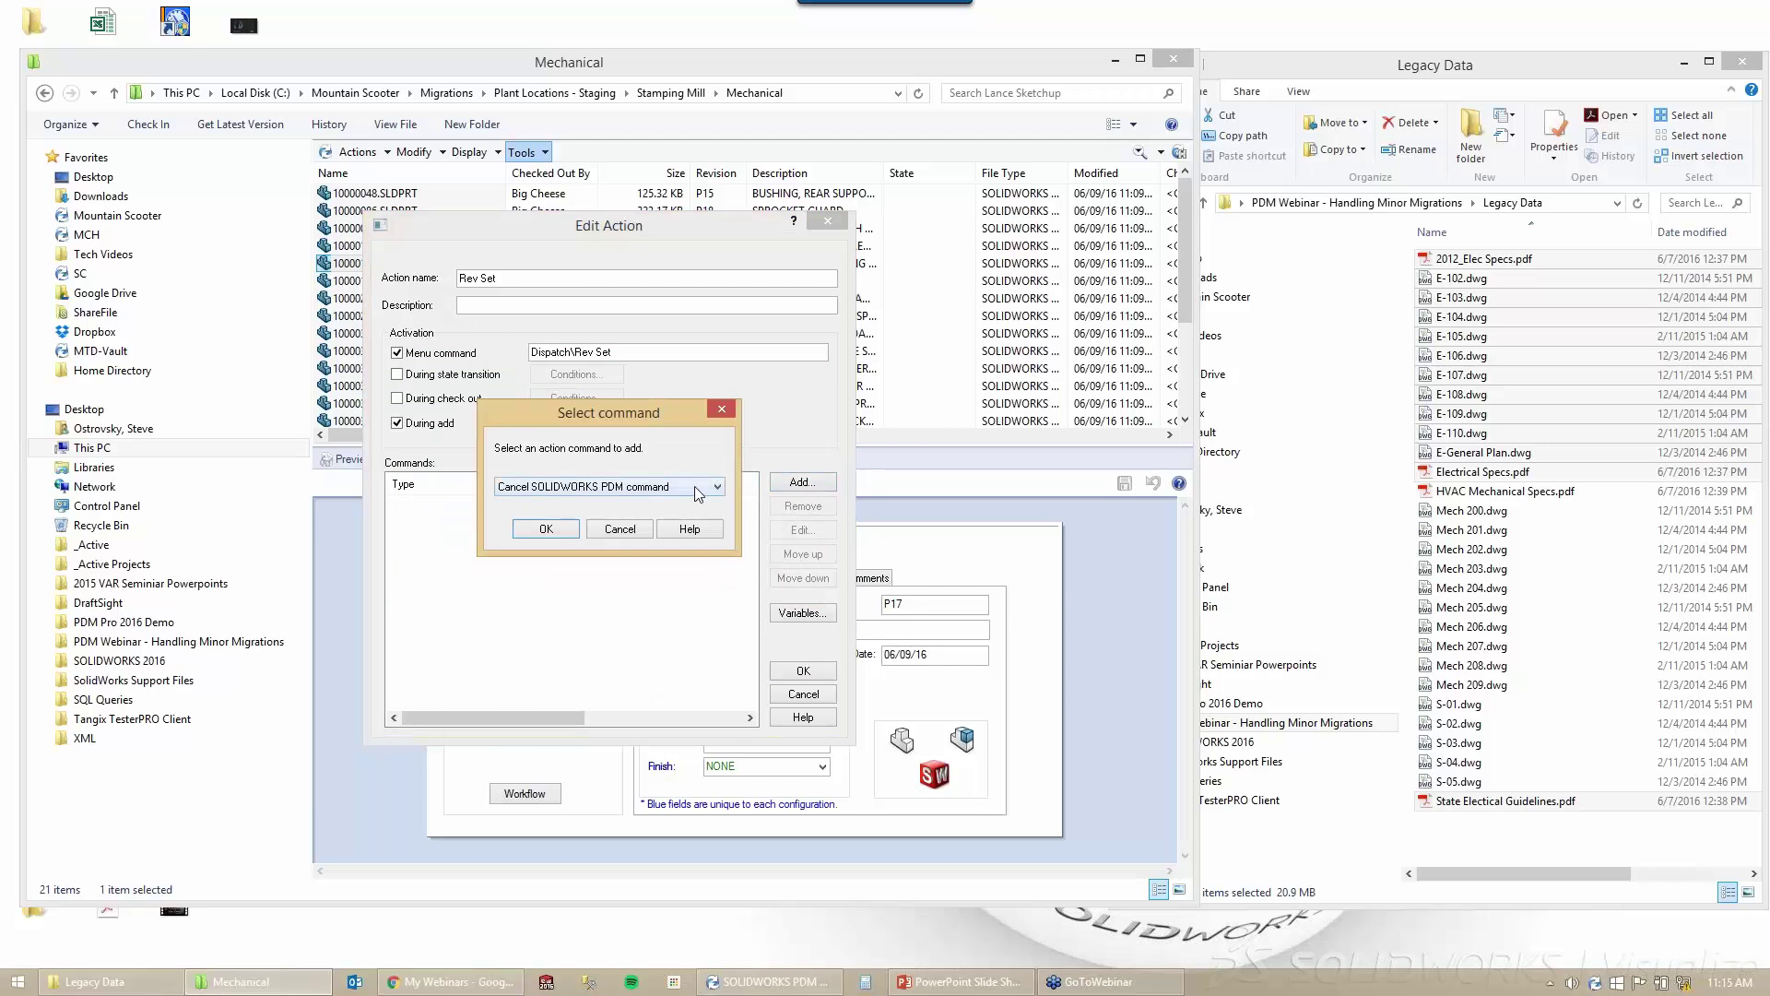
{"action": "left_click", "coordinate": [694, 487]}
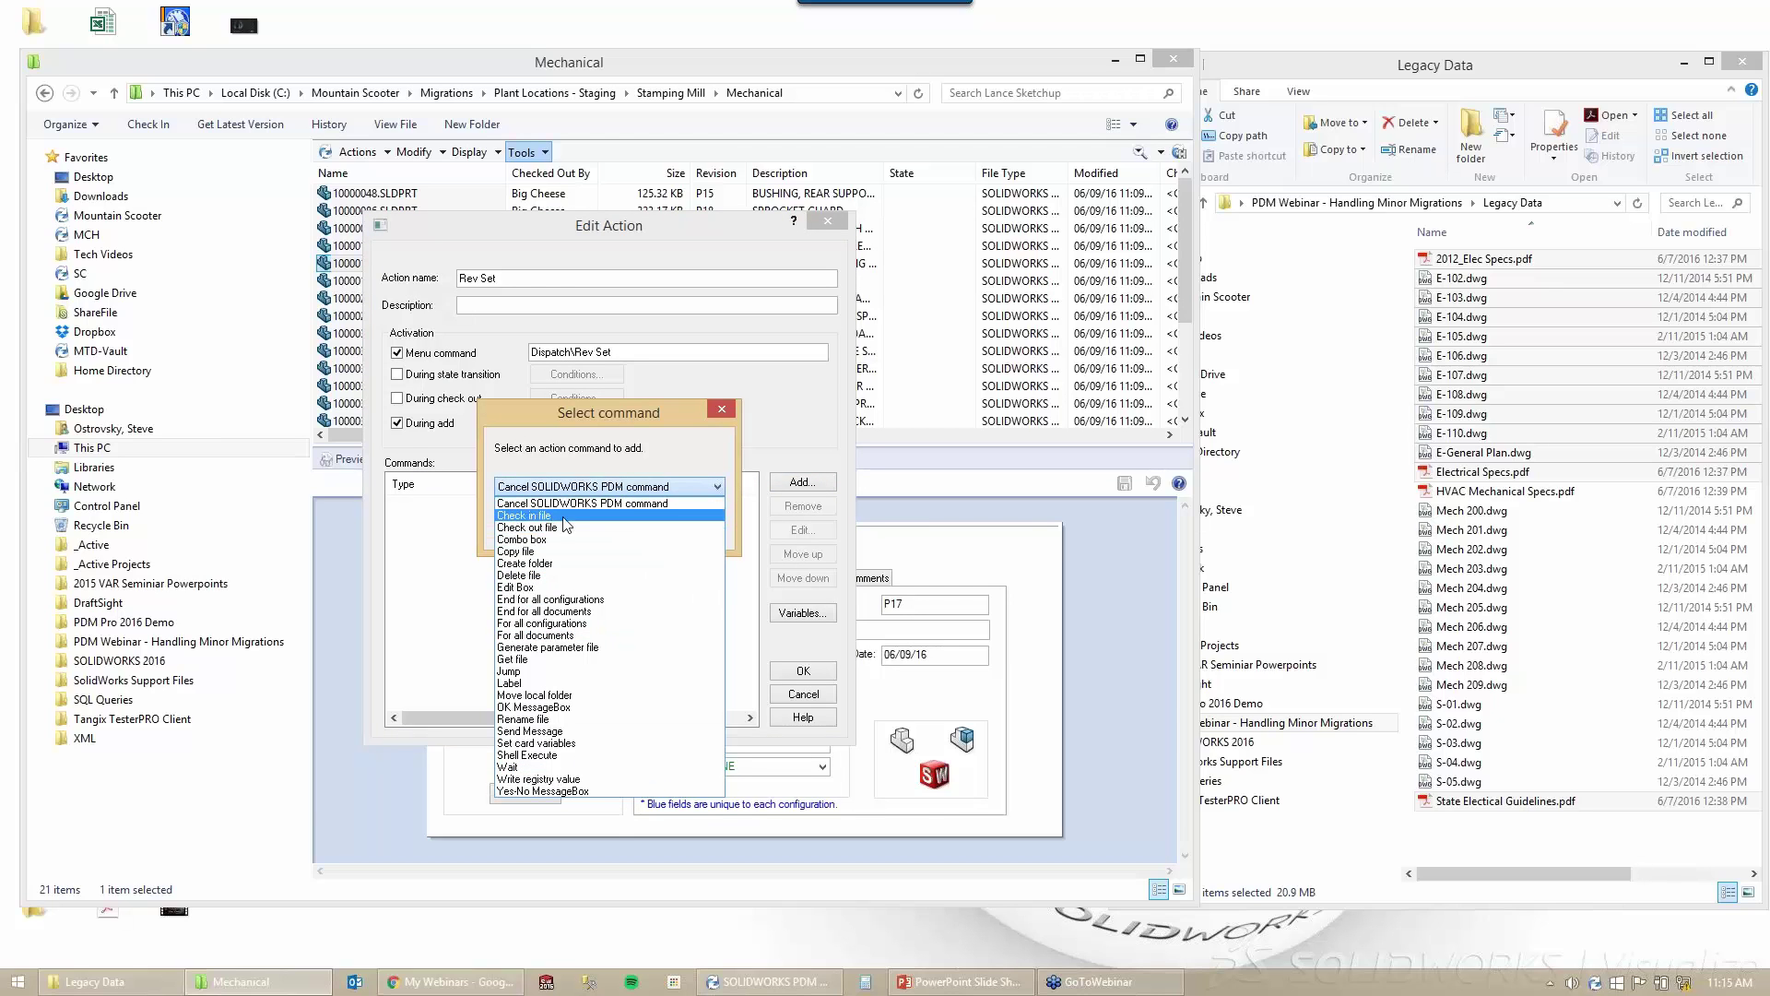
{"action": "left_click", "coordinate": [684, 421]}
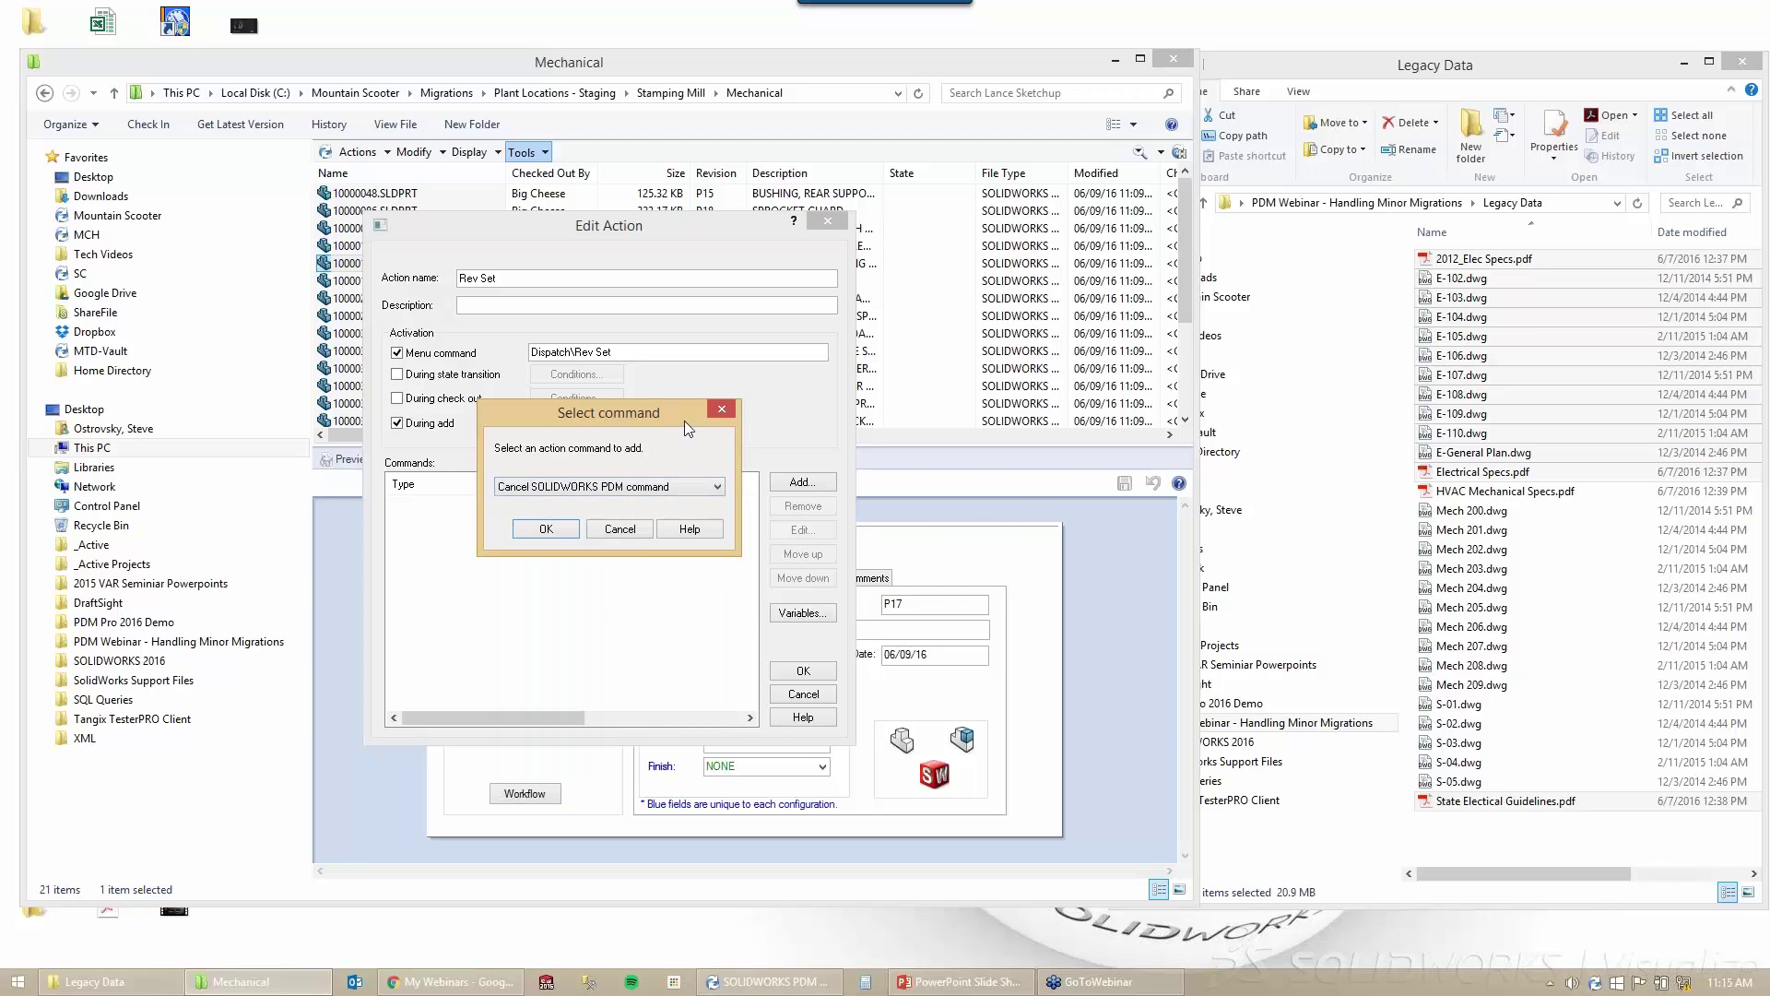
{"action": "left_click", "coordinate": [638, 535]}
{"action": "left_click", "coordinate": [399, 424]}
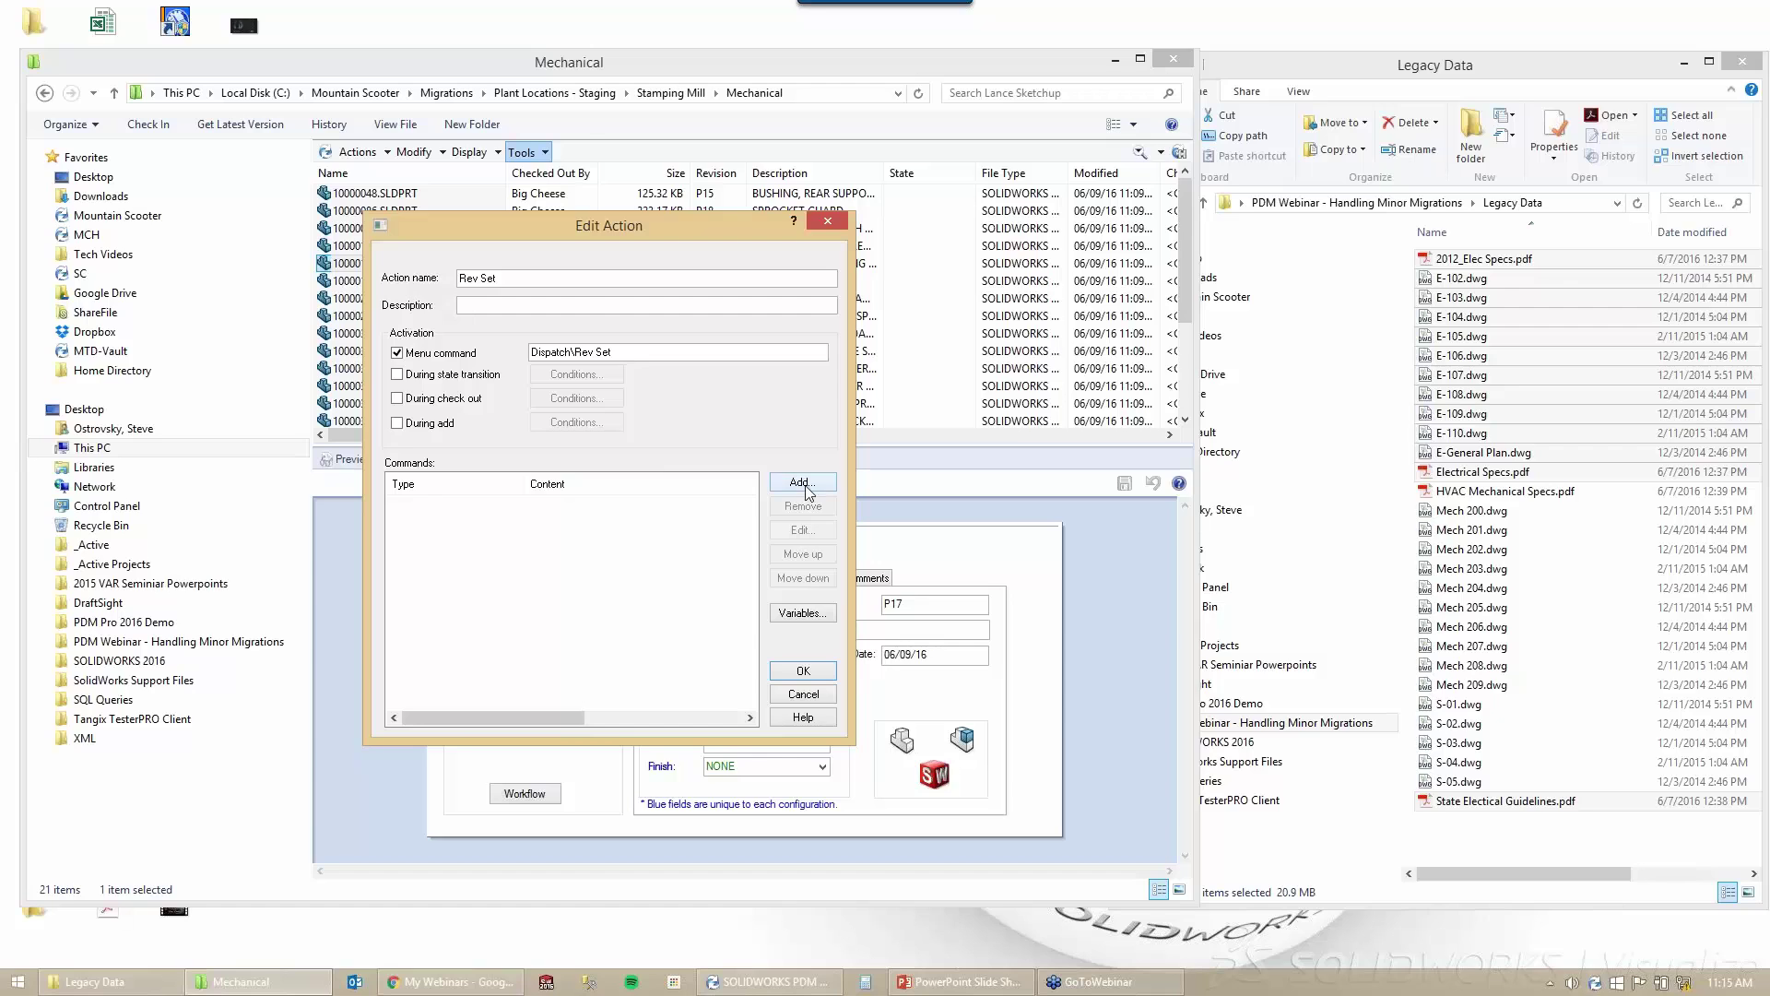
Define a variable named New Rev of type Runtime variable for the Rev Set action.
{"action": "left_click", "coordinate": [625, 354]}
{"action": "left_click", "coordinate": [791, 614]}
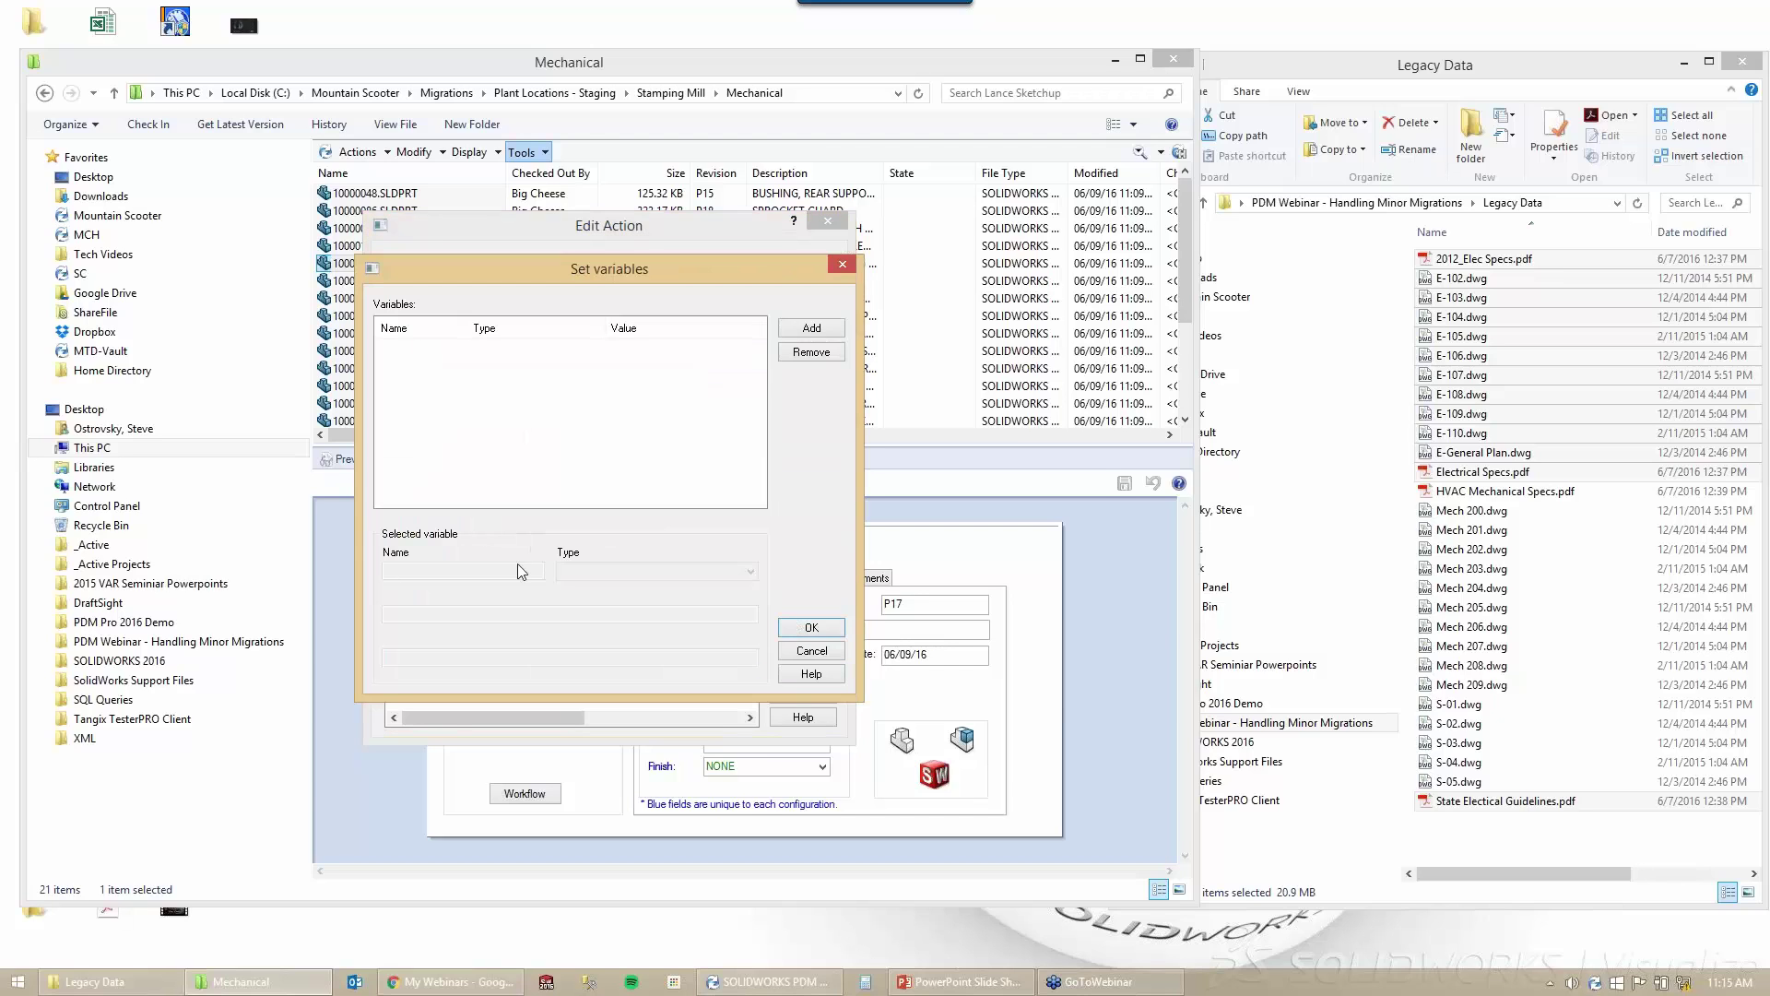
{"action": "left_click", "coordinate": [812, 328]}
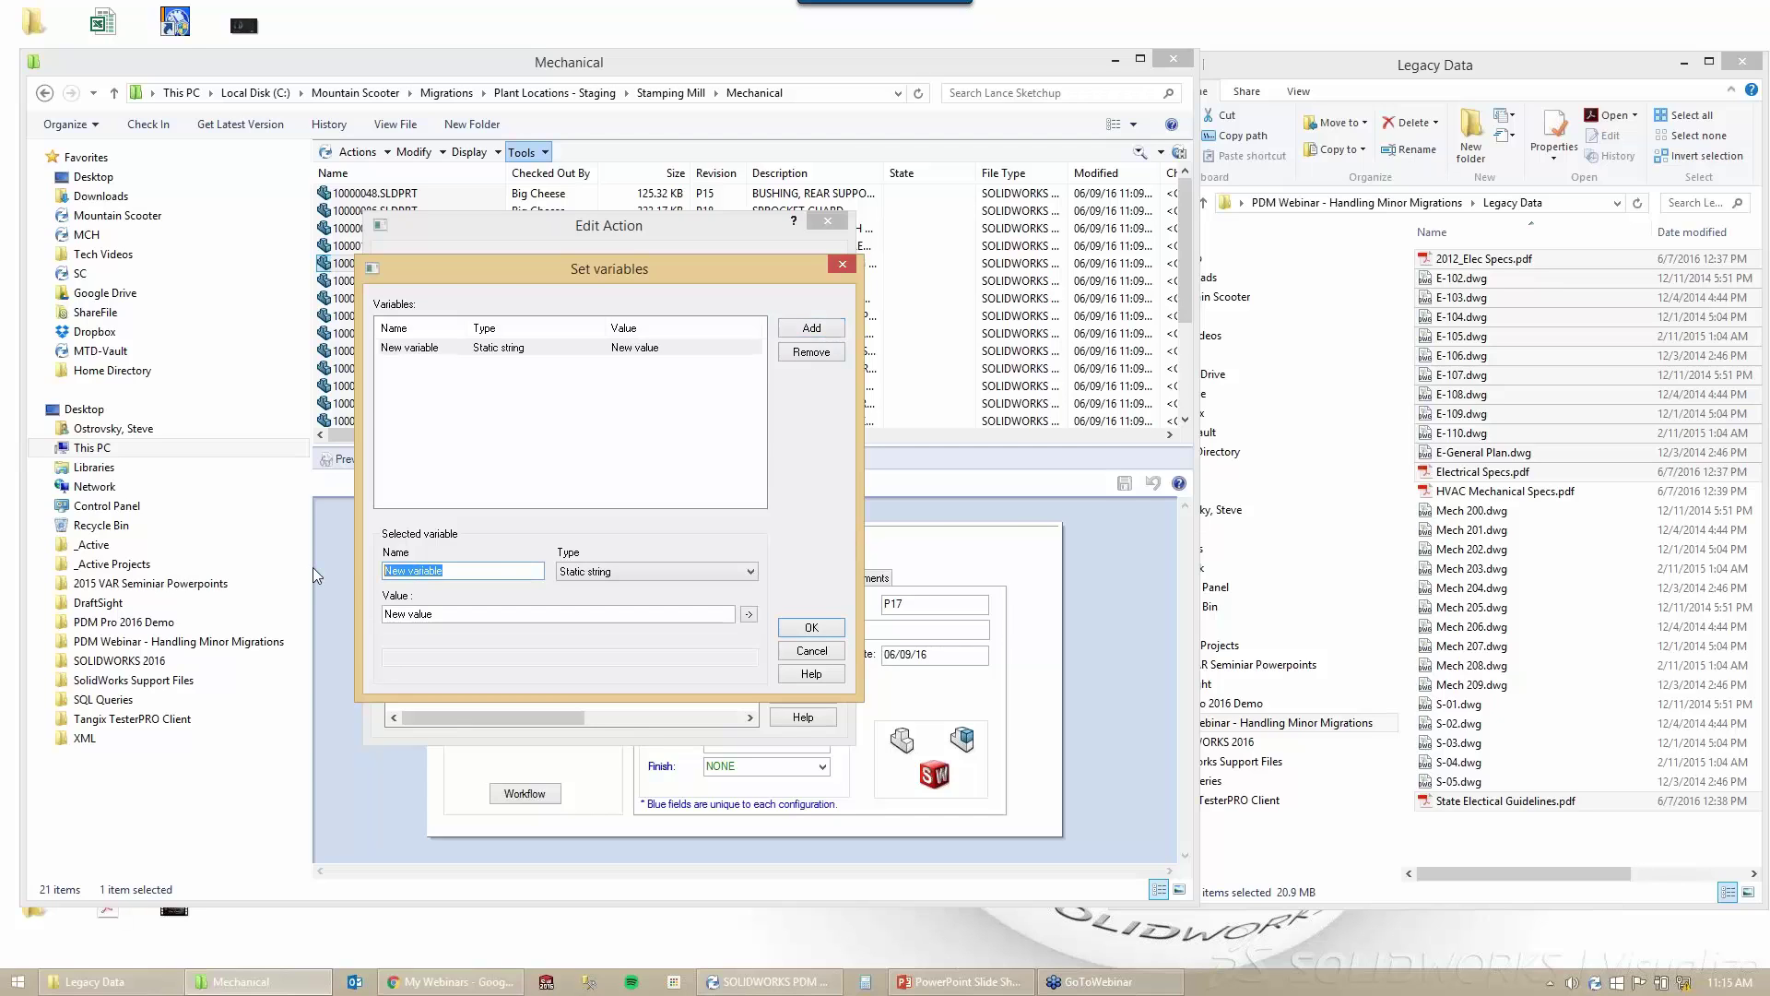
{"action": "type", "text": "New"}
{"action": "key", "text": "BackSpace"}
{"action": "key", "text": "BackSpace"}
{"action": "type", "text": "Rev"}
{"action": "left_click", "coordinate": [722, 573]}
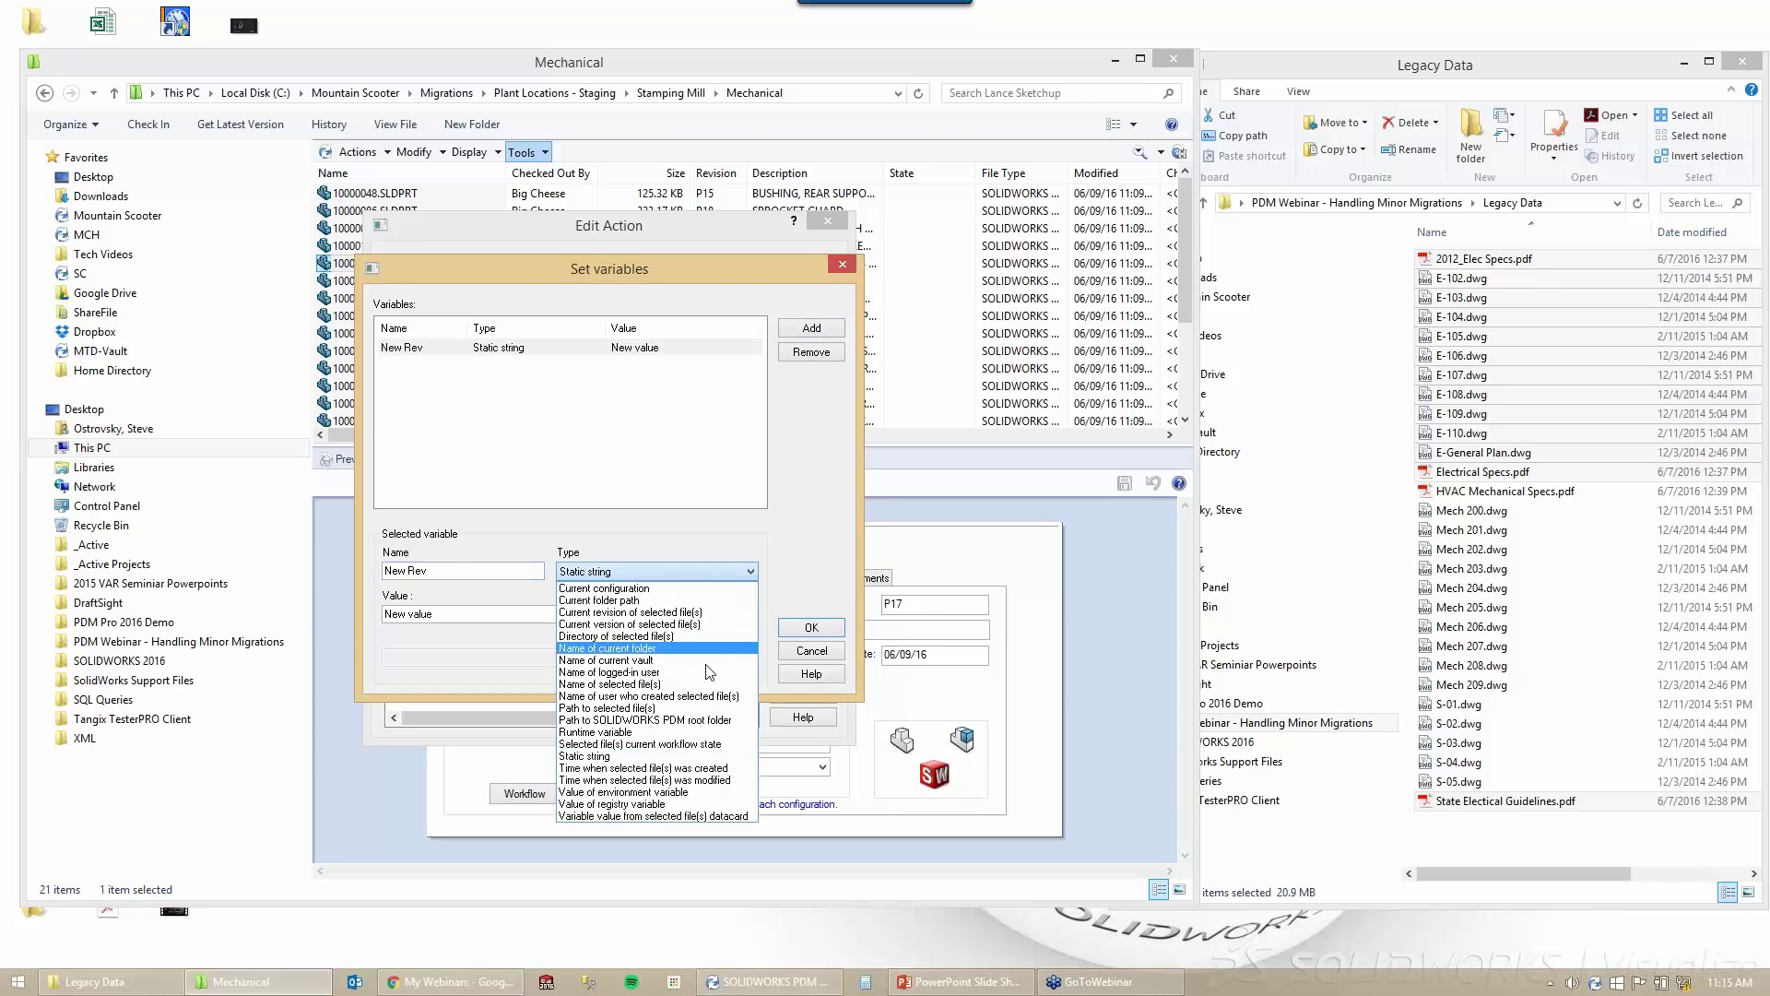
{"action": "left_click", "coordinate": [620, 735]}
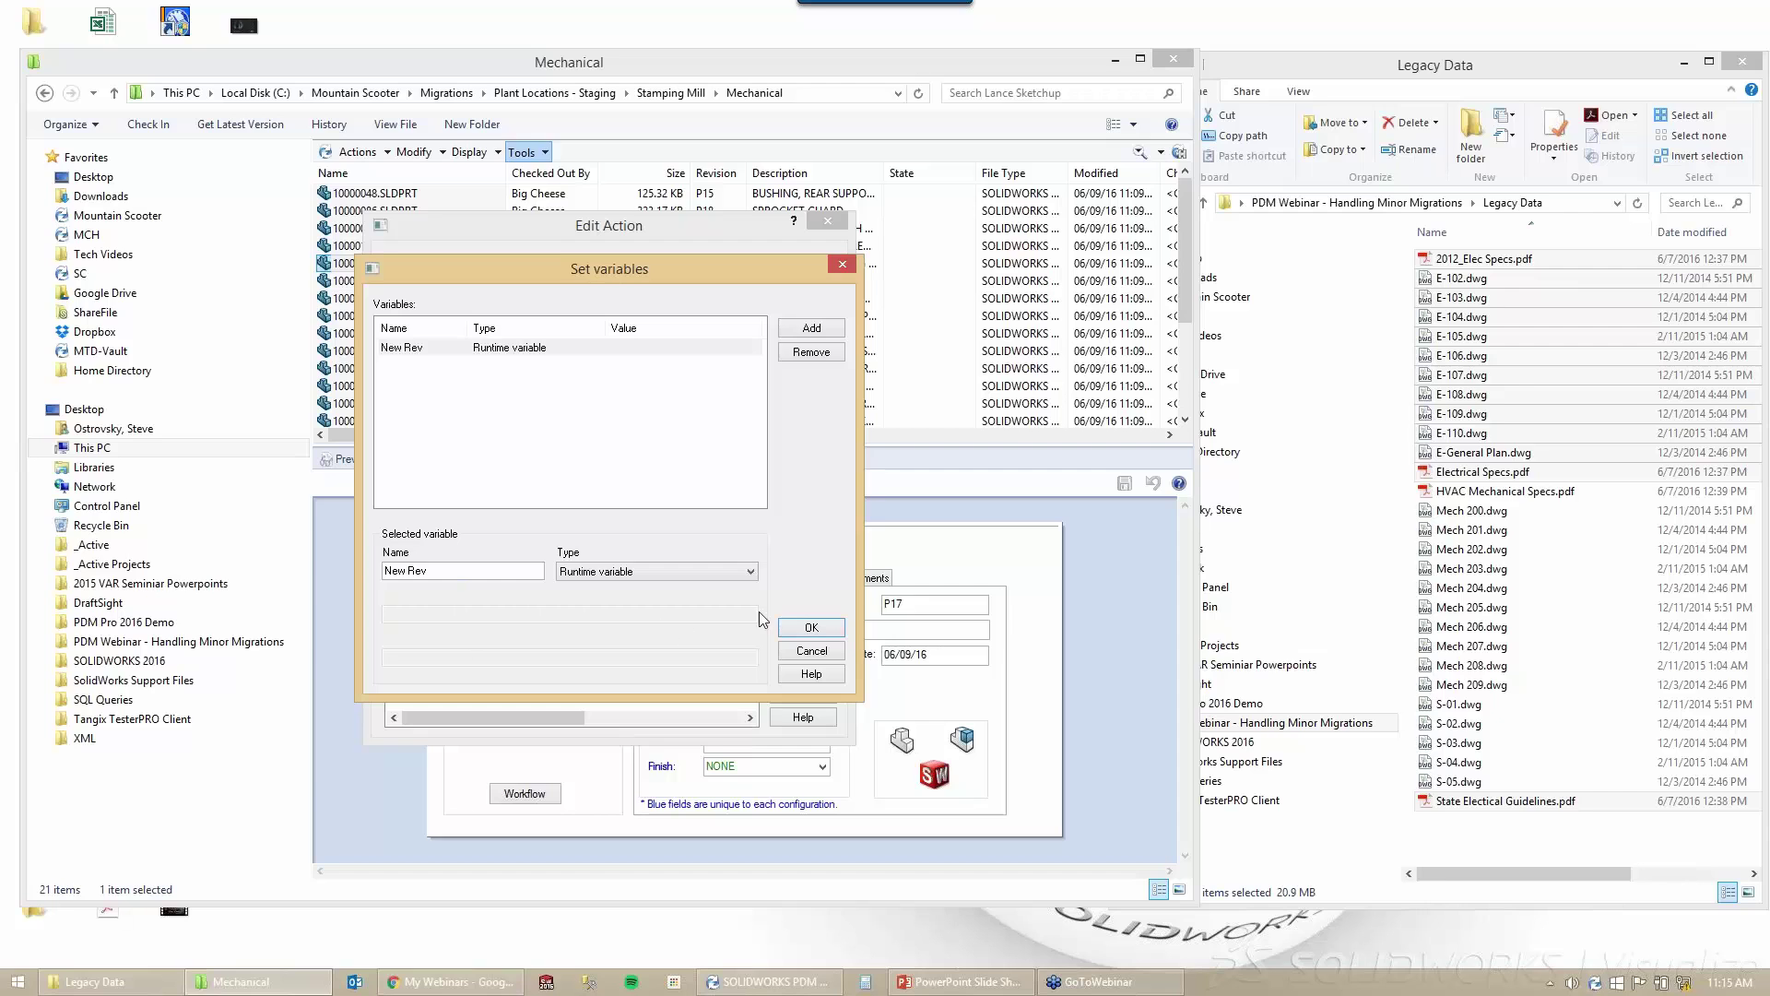
{"action": "left_click", "coordinate": [811, 630]}
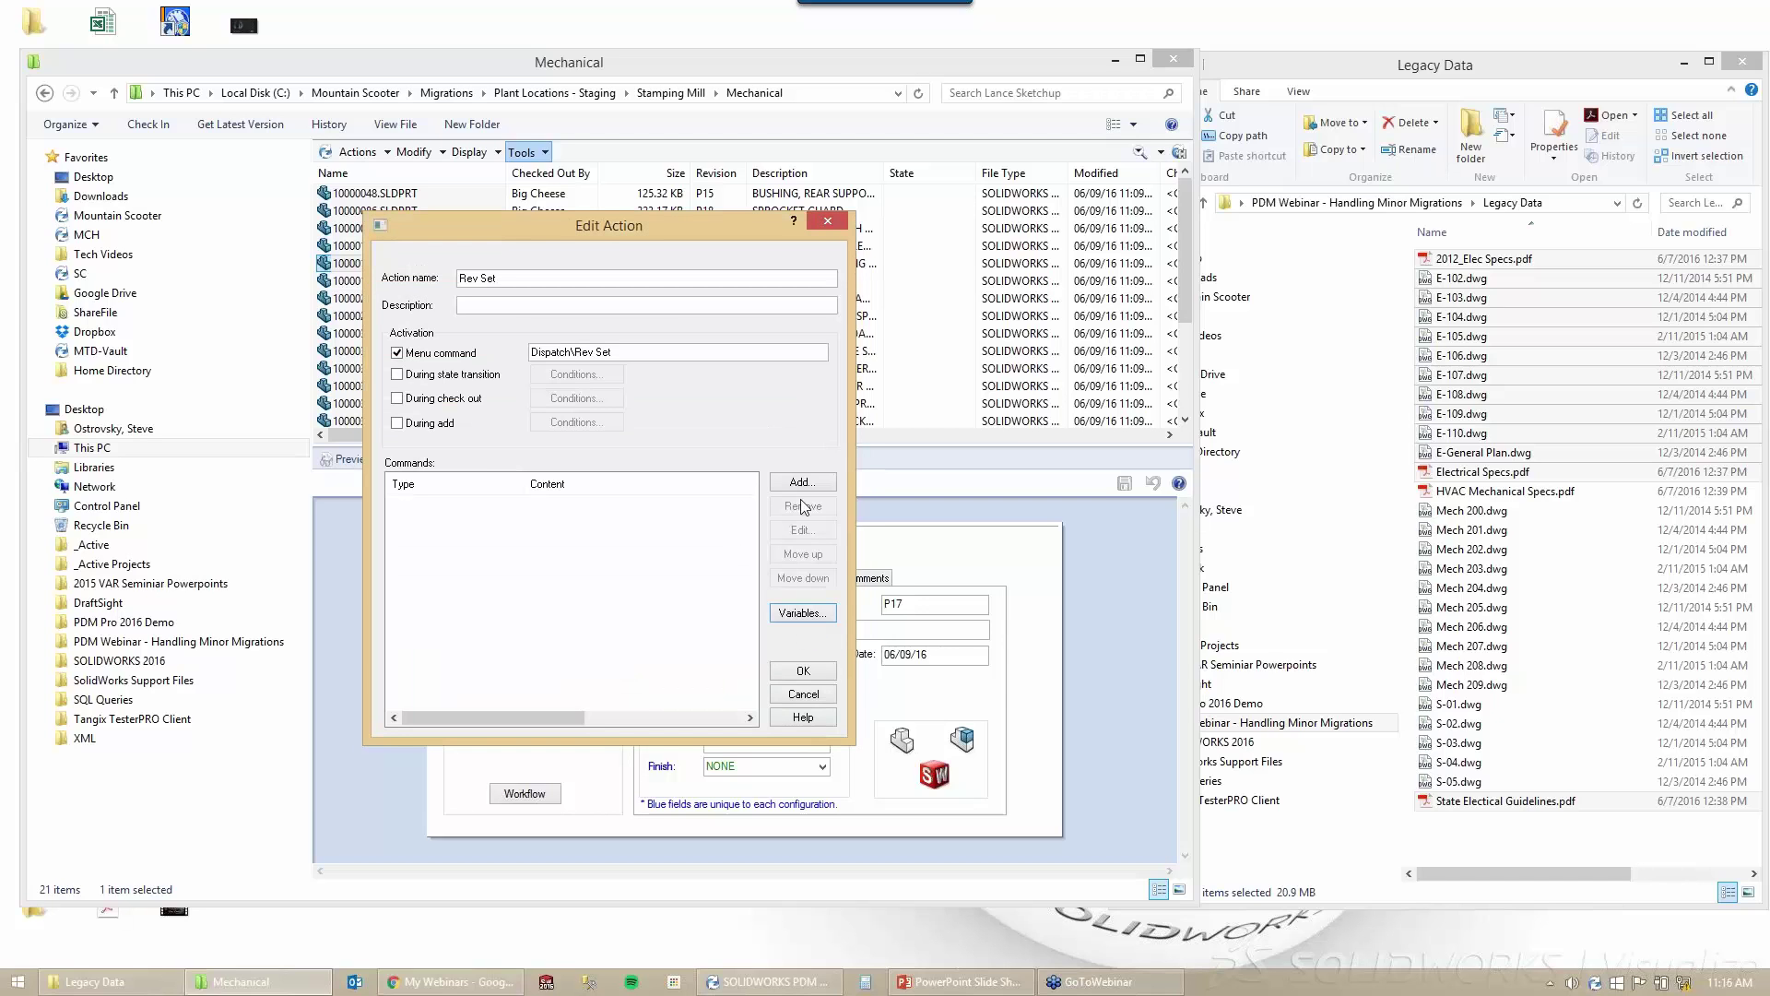
Add an Edit Box command with the prompt "What is the new Revsion Value?" that stores the answer in New Rev.
{"action": "left_click", "coordinate": [826, 485]}
{"action": "left_click", "coordinate": [636, 487]}
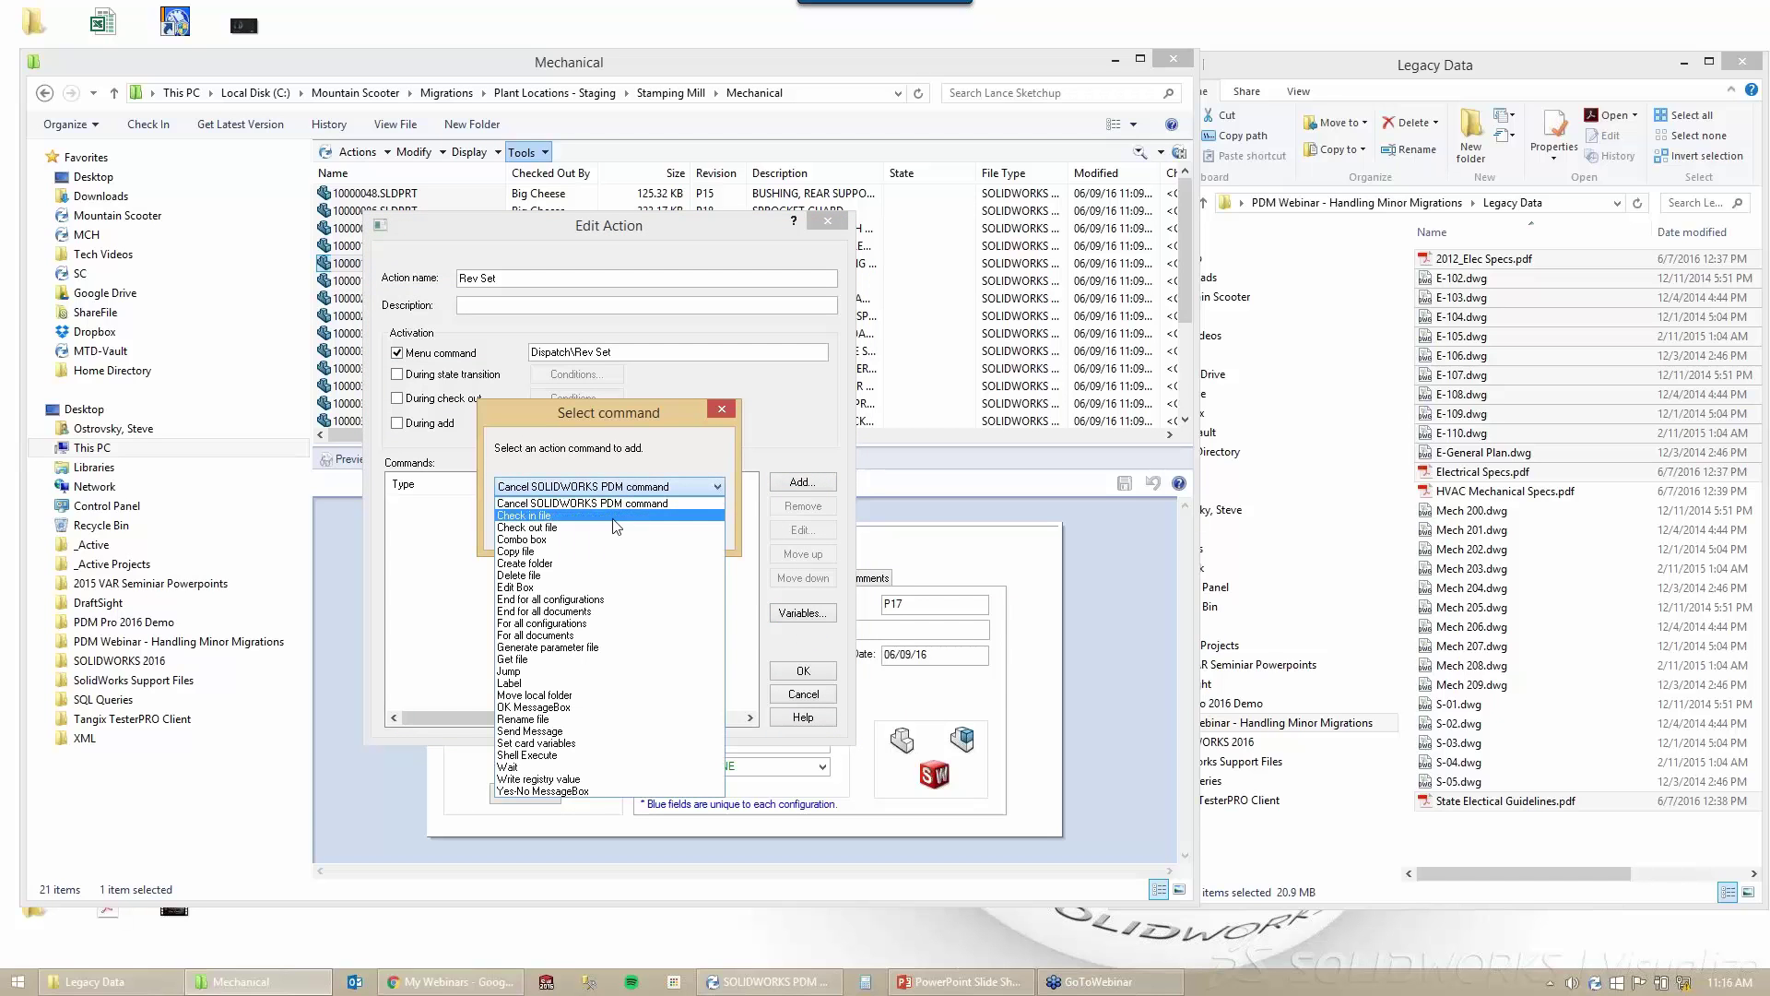
{"action": "left_click", "coordinate": [530, 588]}
{"action": "left_click", "coordinate": [551, 528]}
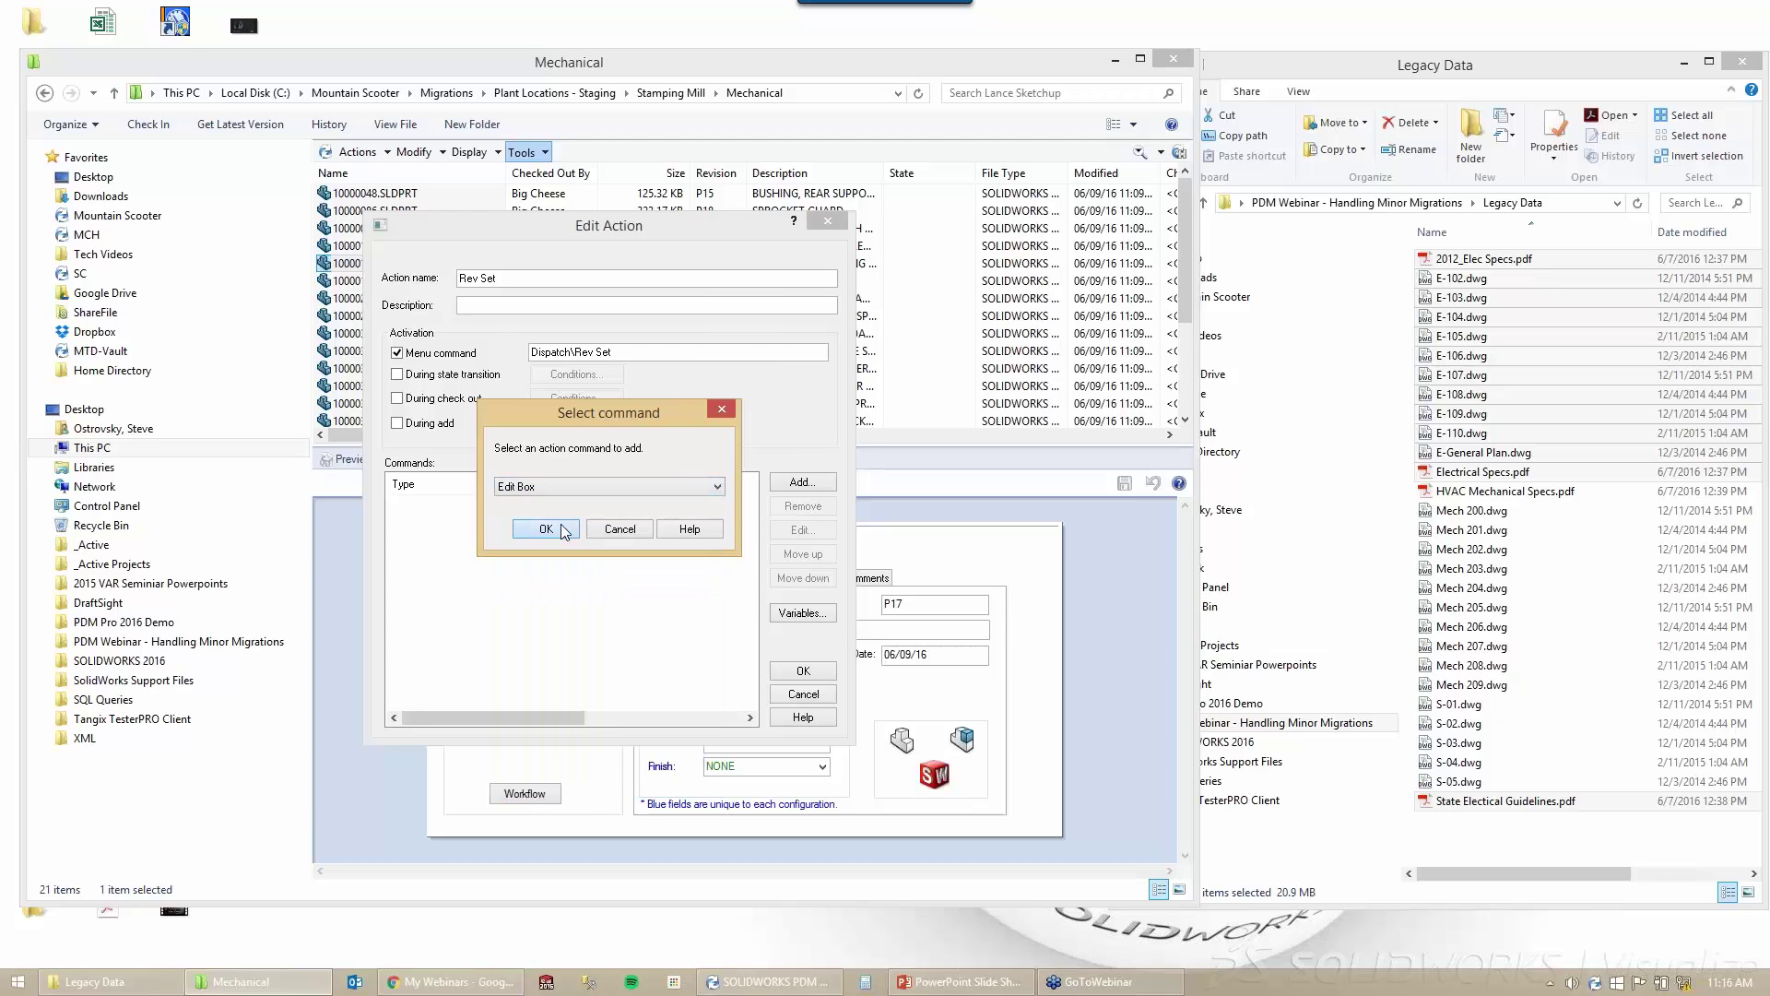
{"action": "type", "text": "What is the new Revsion Value?"}
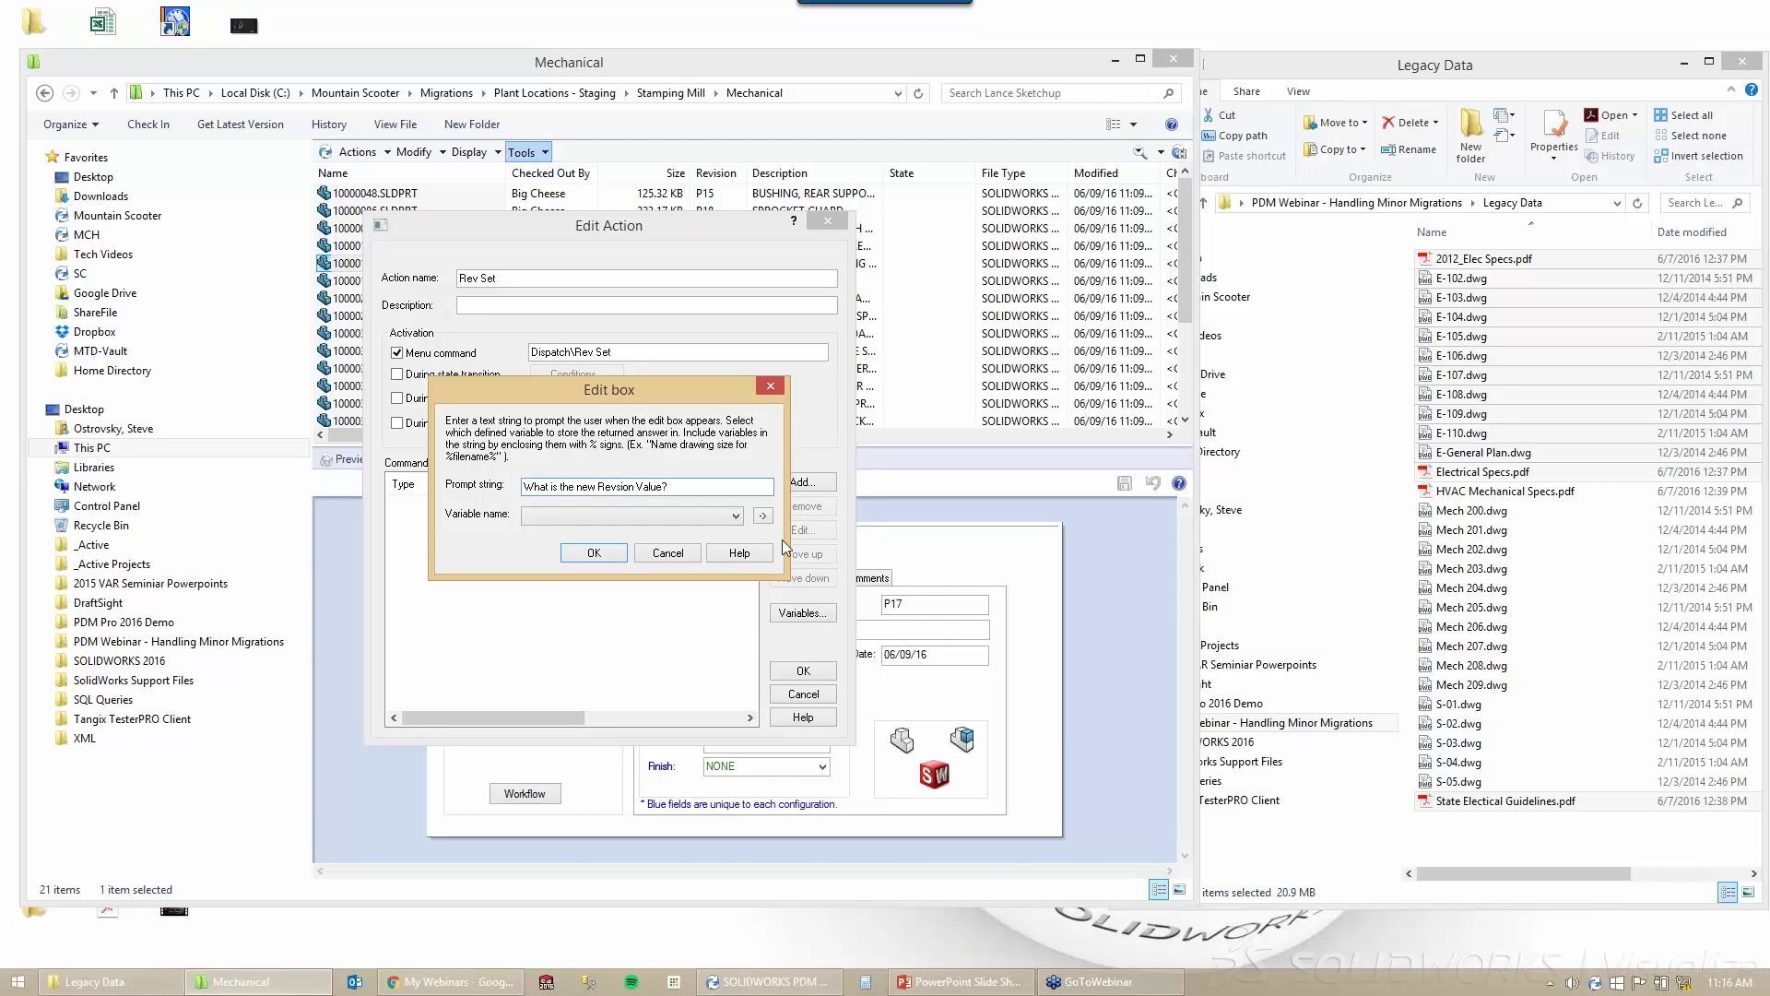
{"action": "left_click", "coordinate": [719, 517]}
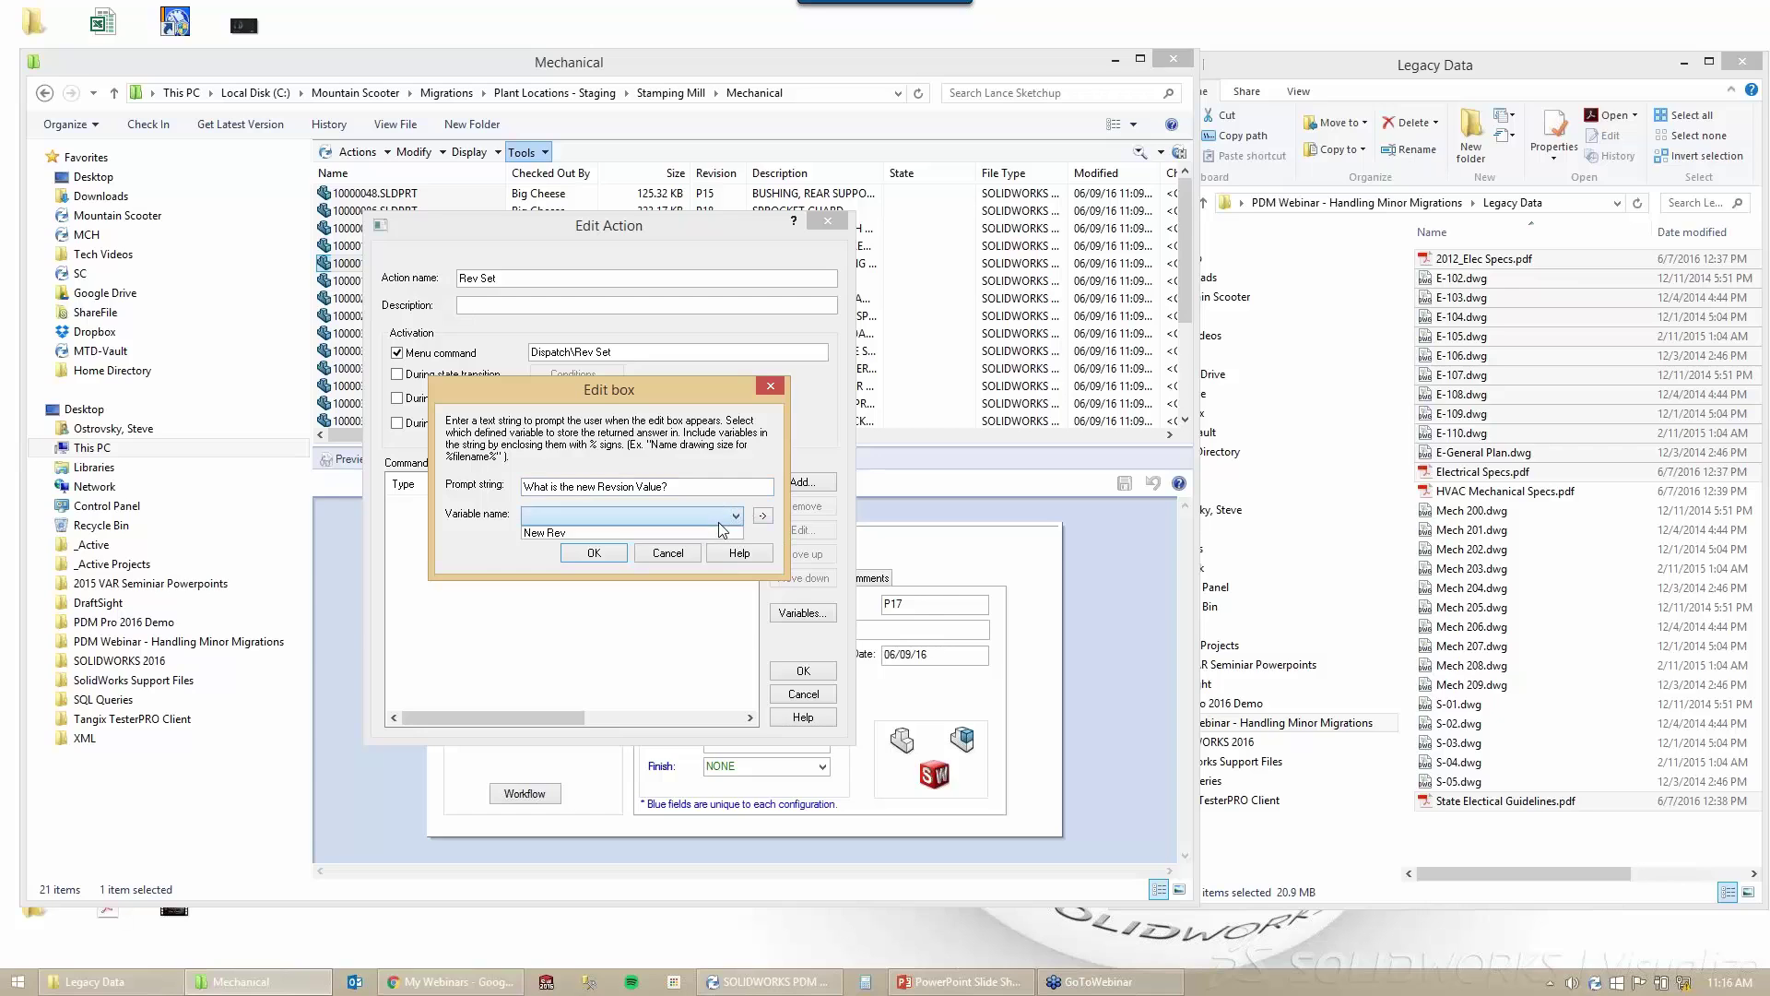
{"action": "left_click", "coordinate": [549, 533]}
{"action": "left_click", "coordinate": [603, 552]}
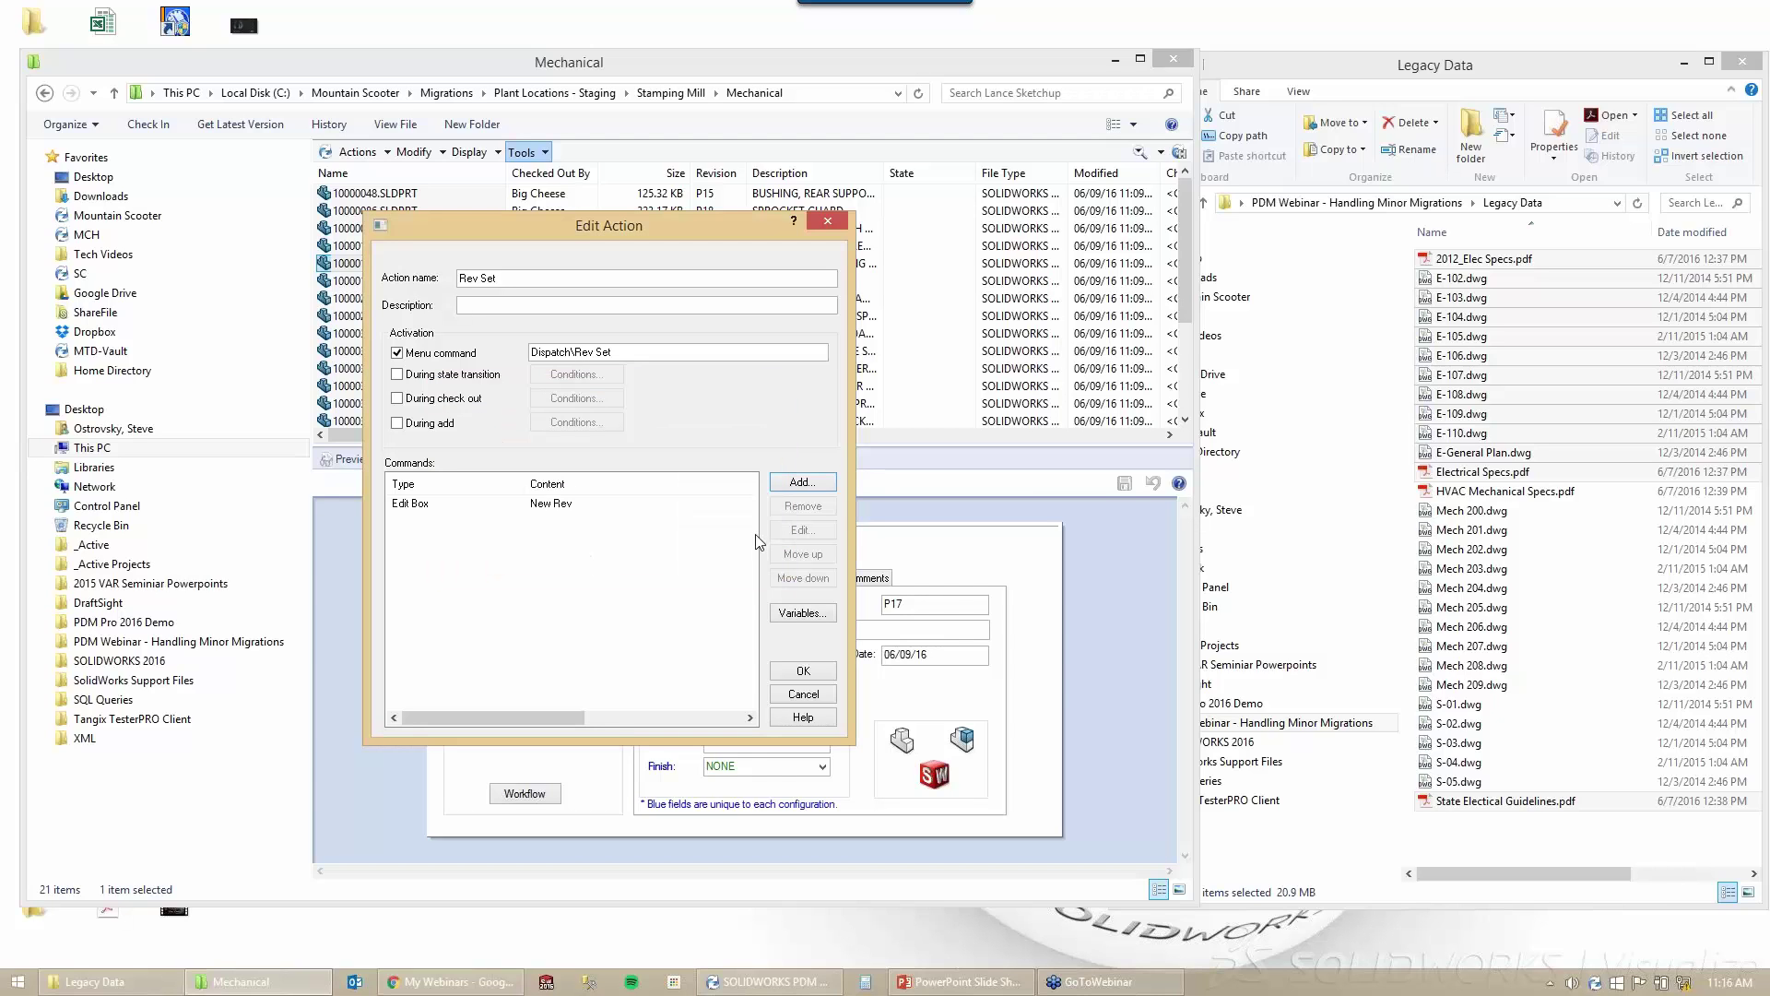
Add a For all documents command to the Rev Set action to start the document loop.
{"action": "left_click", "coordinate": [821, 484]}
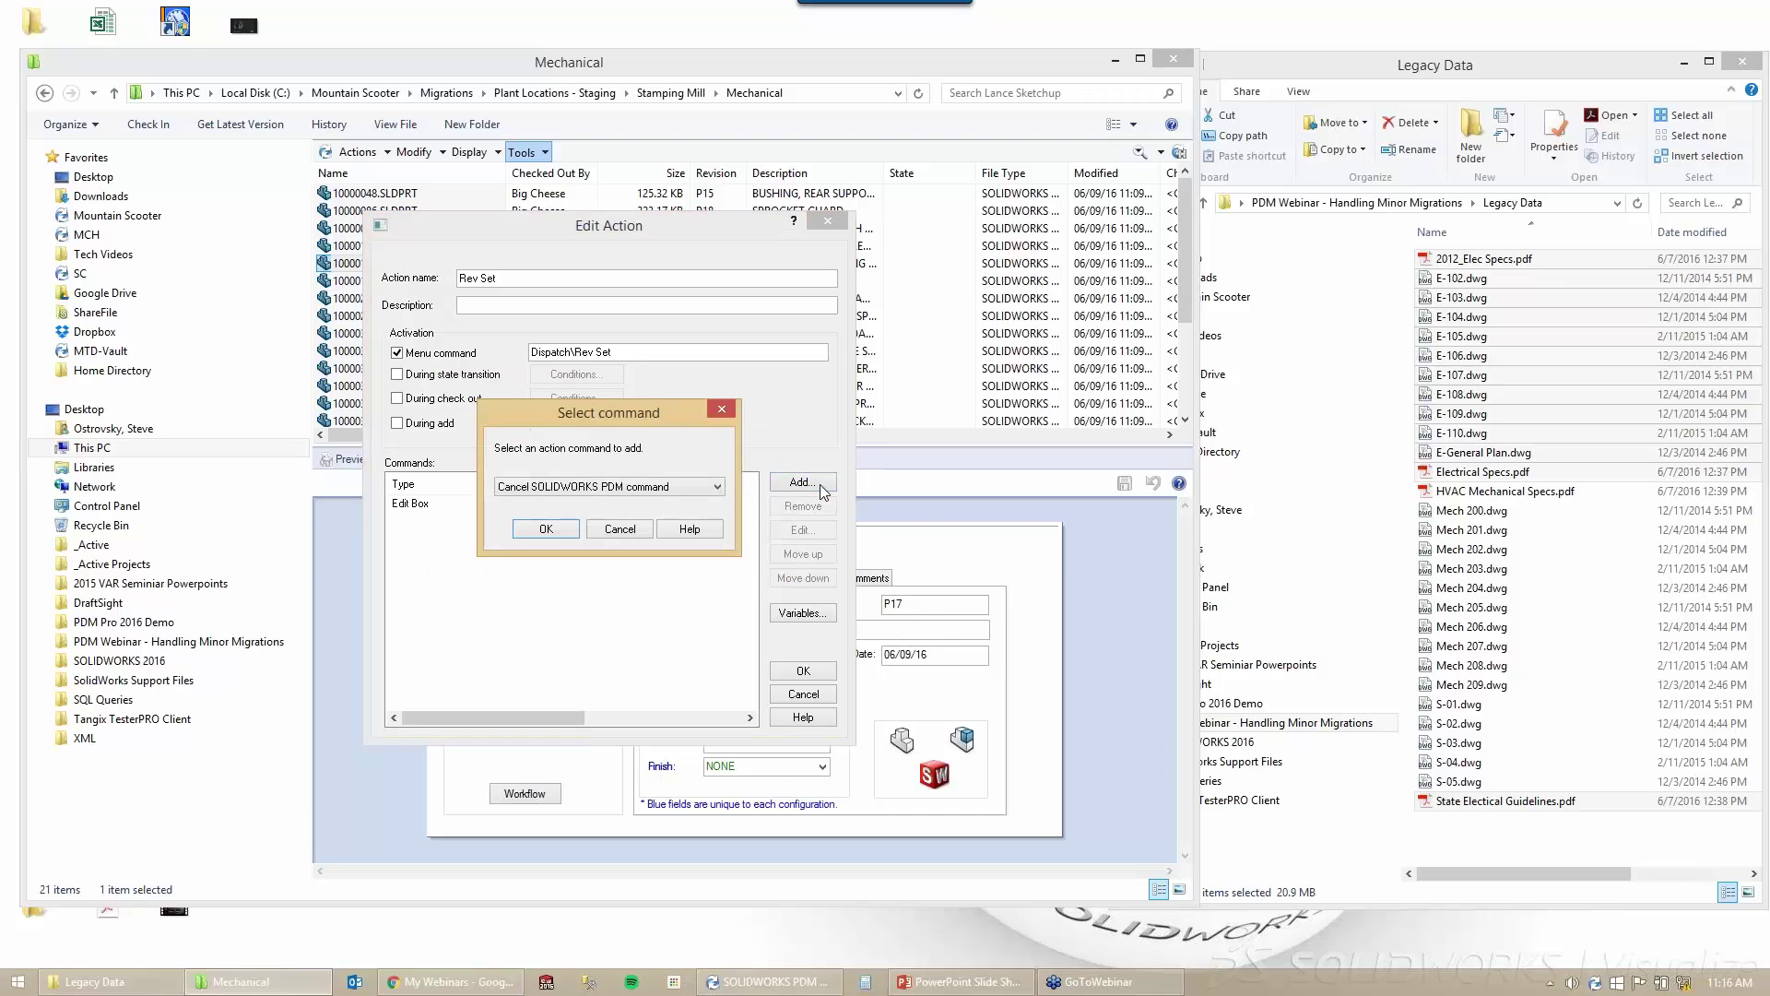
{"action": "left_click", "coordinate": [705, 487]}
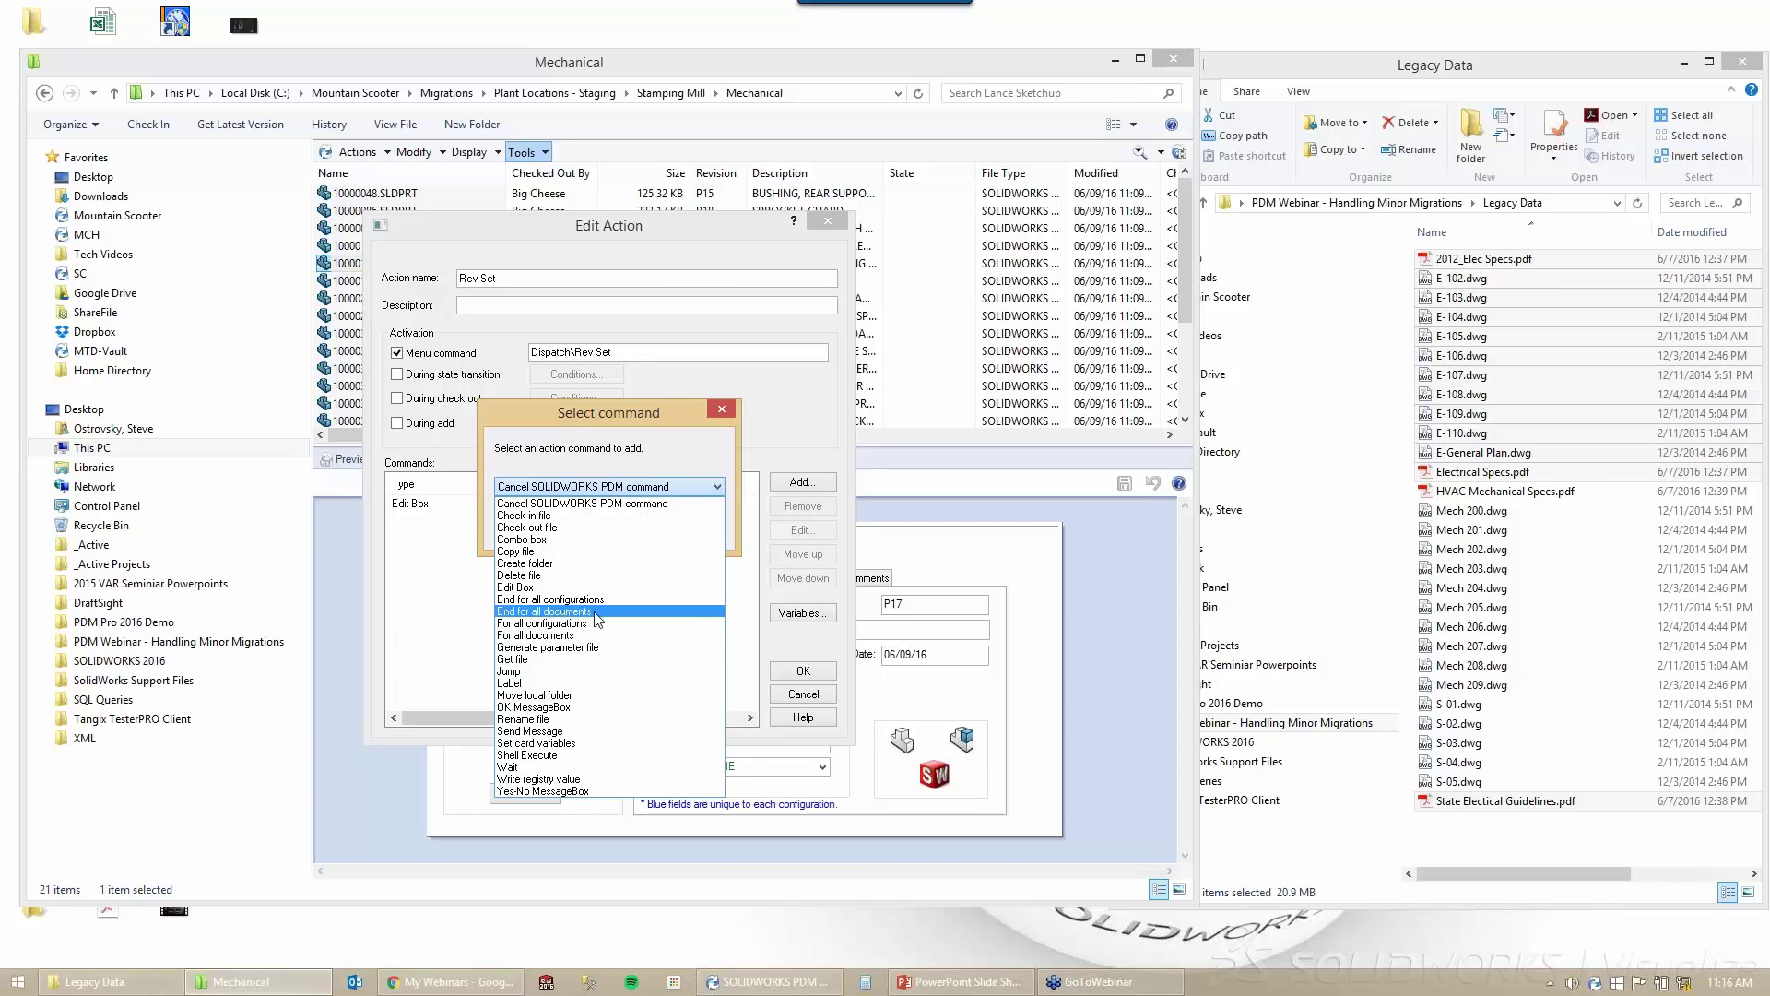
{"action": "left_click", "coordinate": [545, 635]}
{"action": "left_click", "coordinate": [546, 535]}
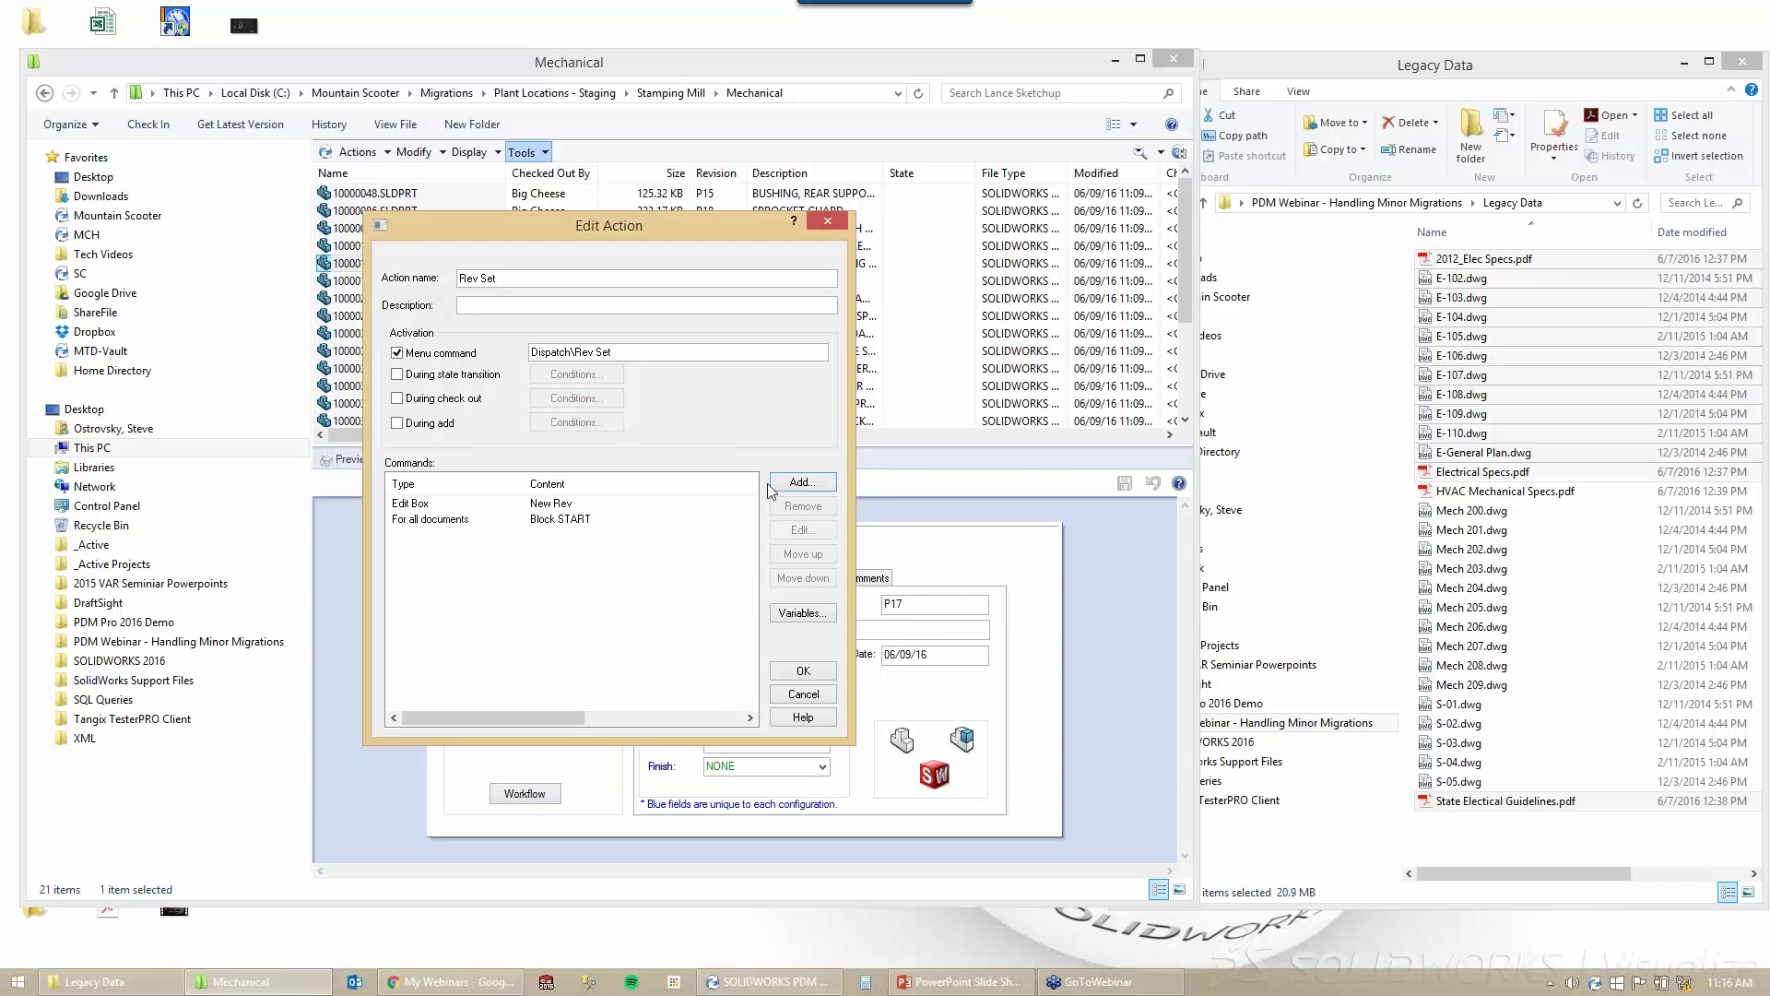
Add a Set card variables command that writes %New Rev% to the Revision card variable of the selected file or folder.
{"action": "left_click", "coordinate": [799, 482]}
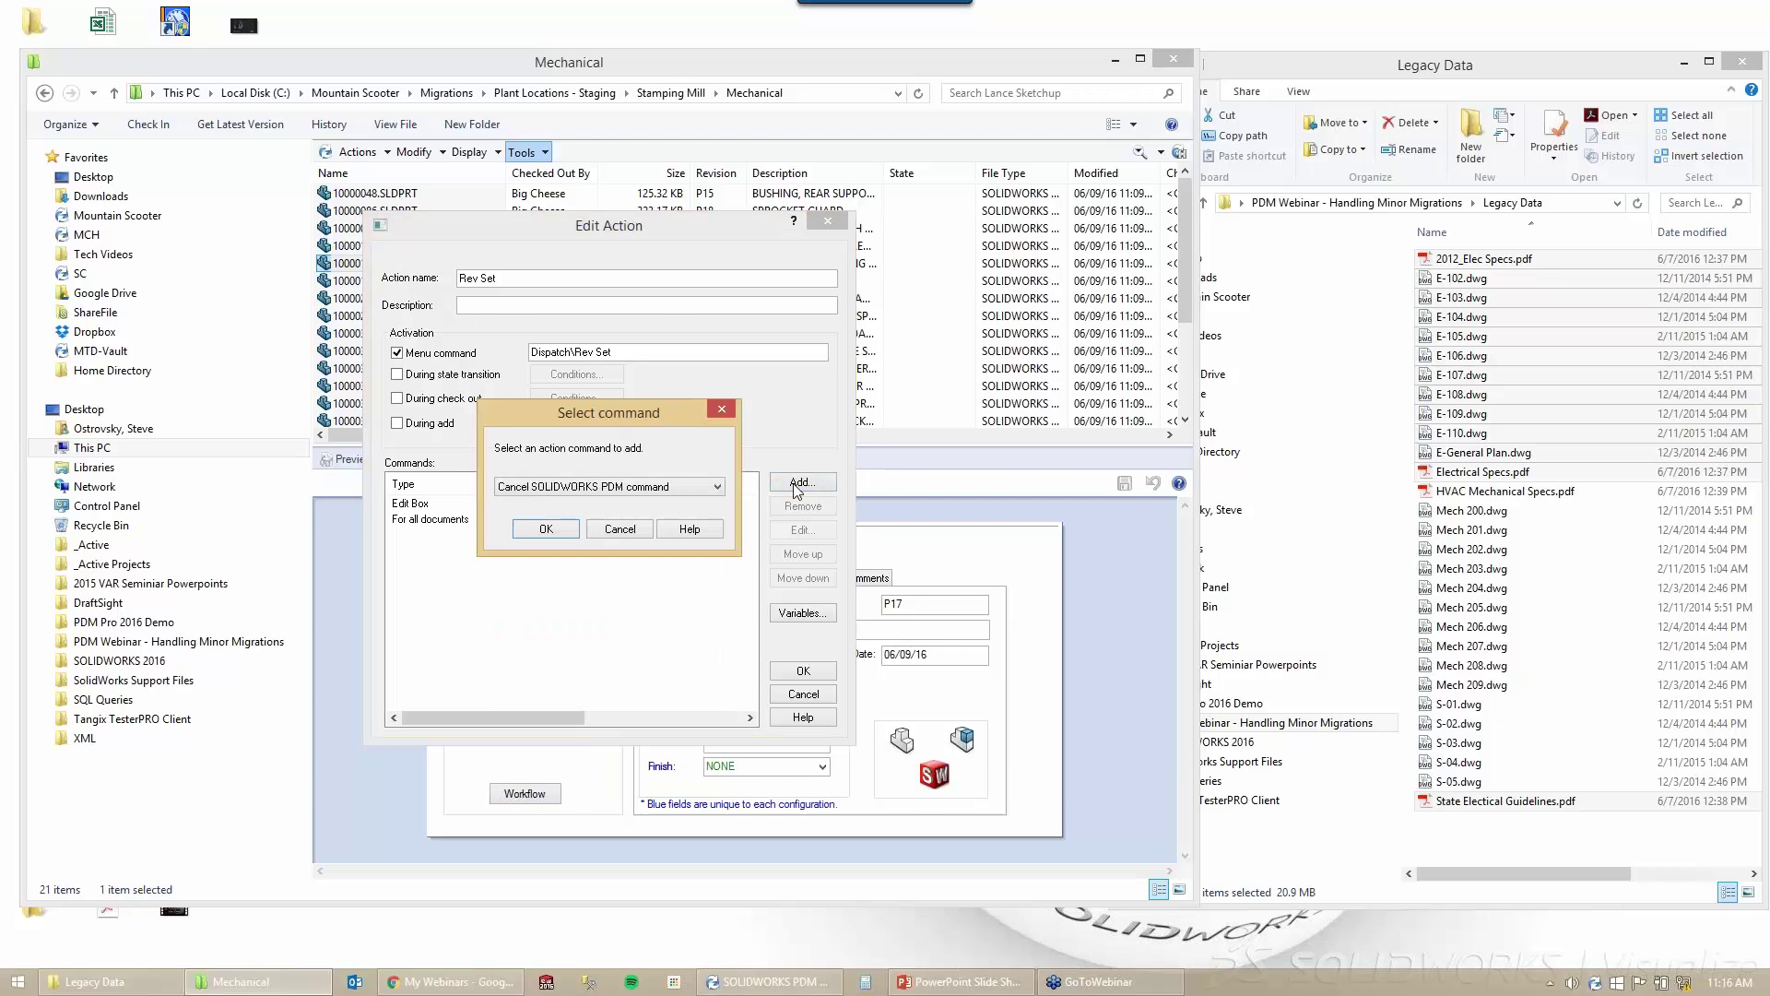
{"action": "left_click", "coordinate": [689, 489]}
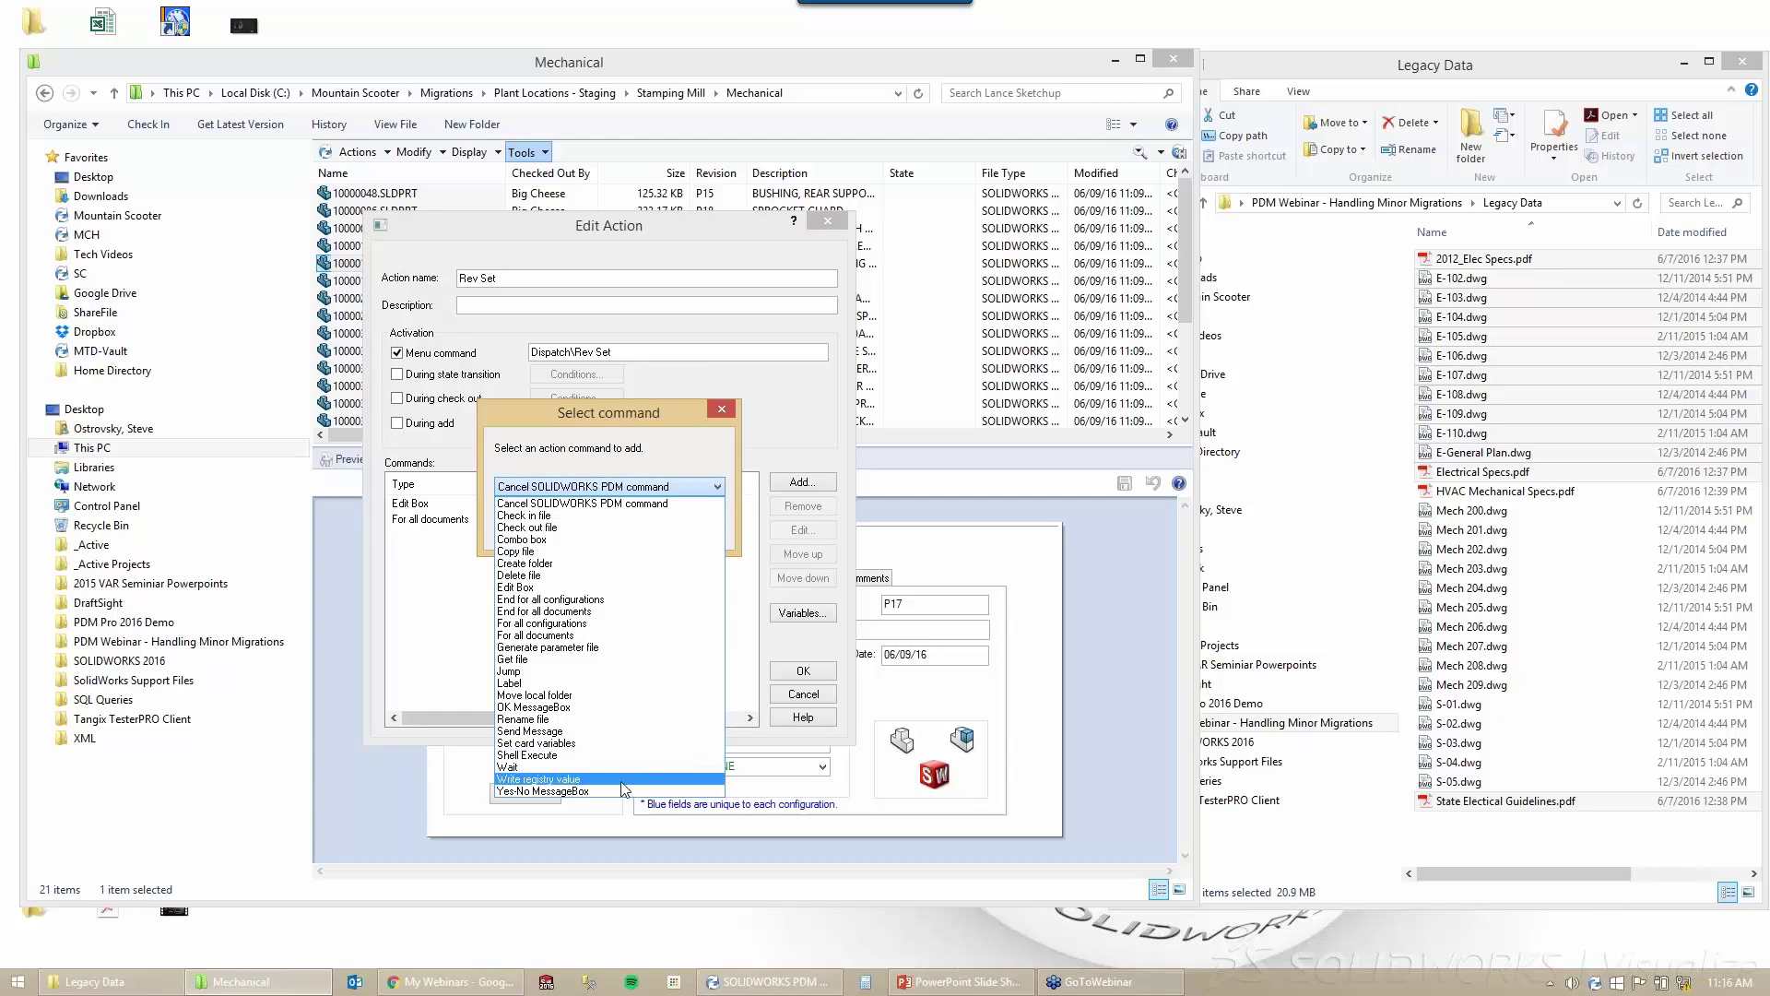
{"action": "left_click", "coordinate": [547, 749]}
{"action": "left_click", "coordinate": [555, 531]}
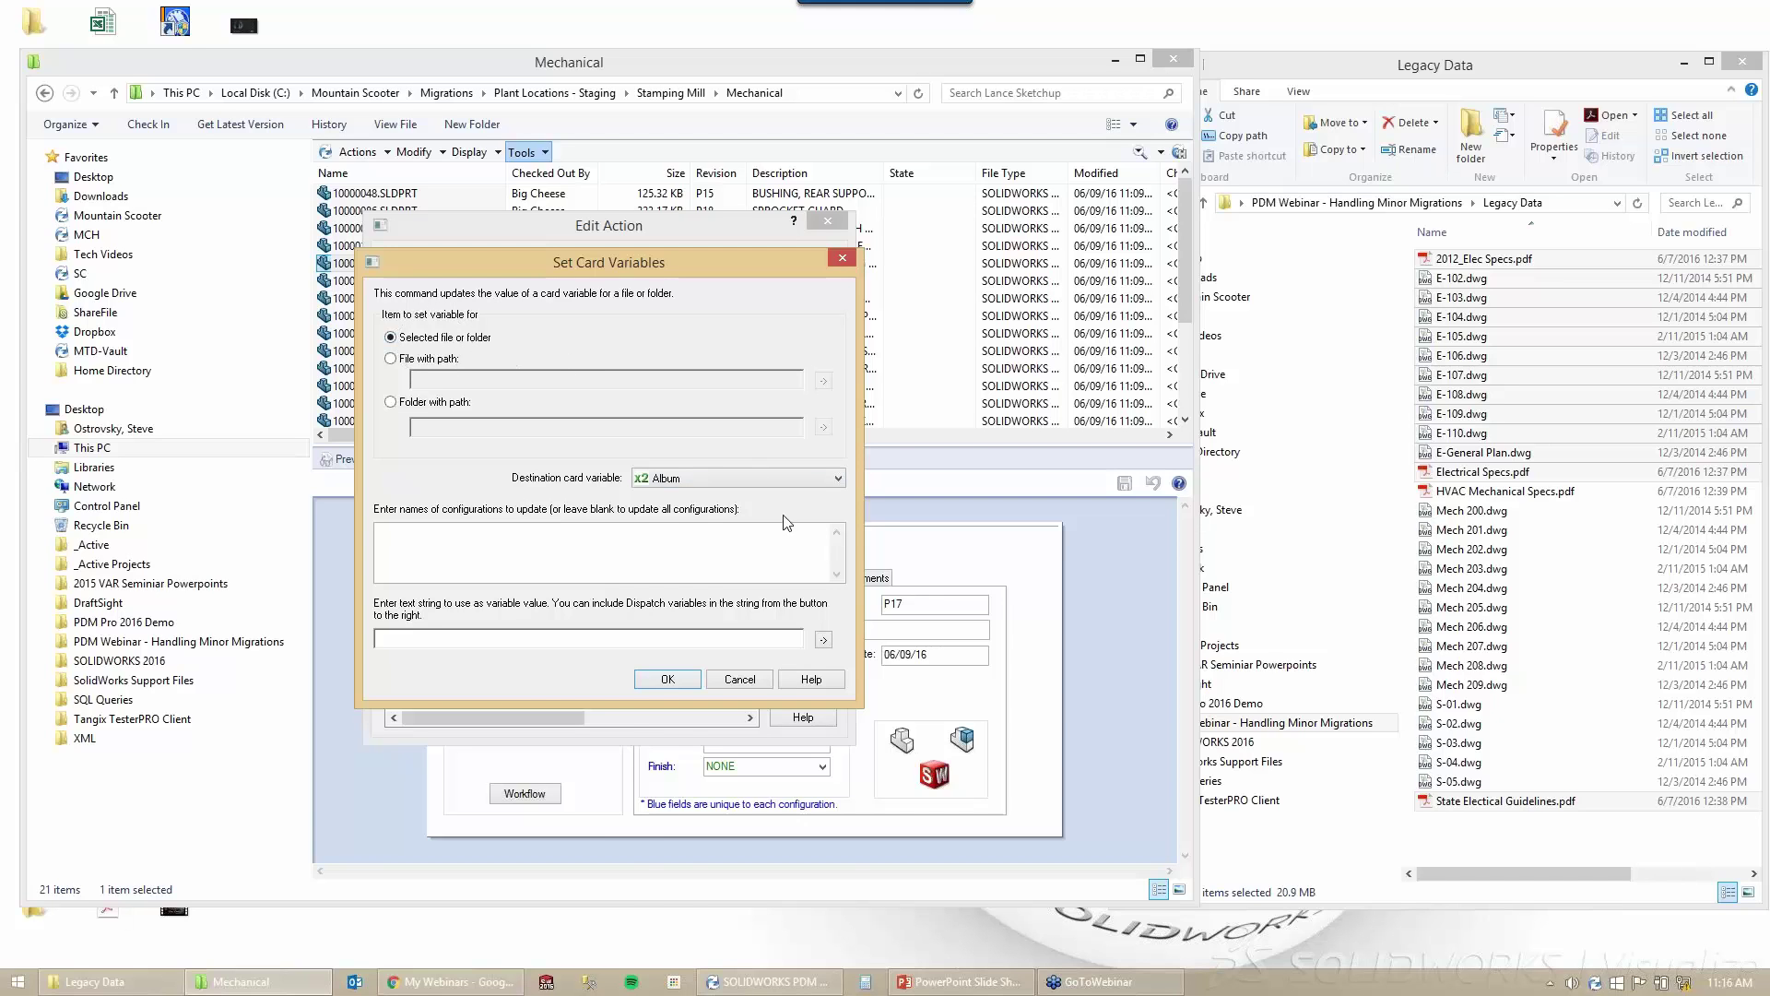
{"action": "left_click", "coordinate": [823, 479]}
{"action": "left_click_drag", "start_coordinate": [841, 517], "coordinate": [833, 805]}
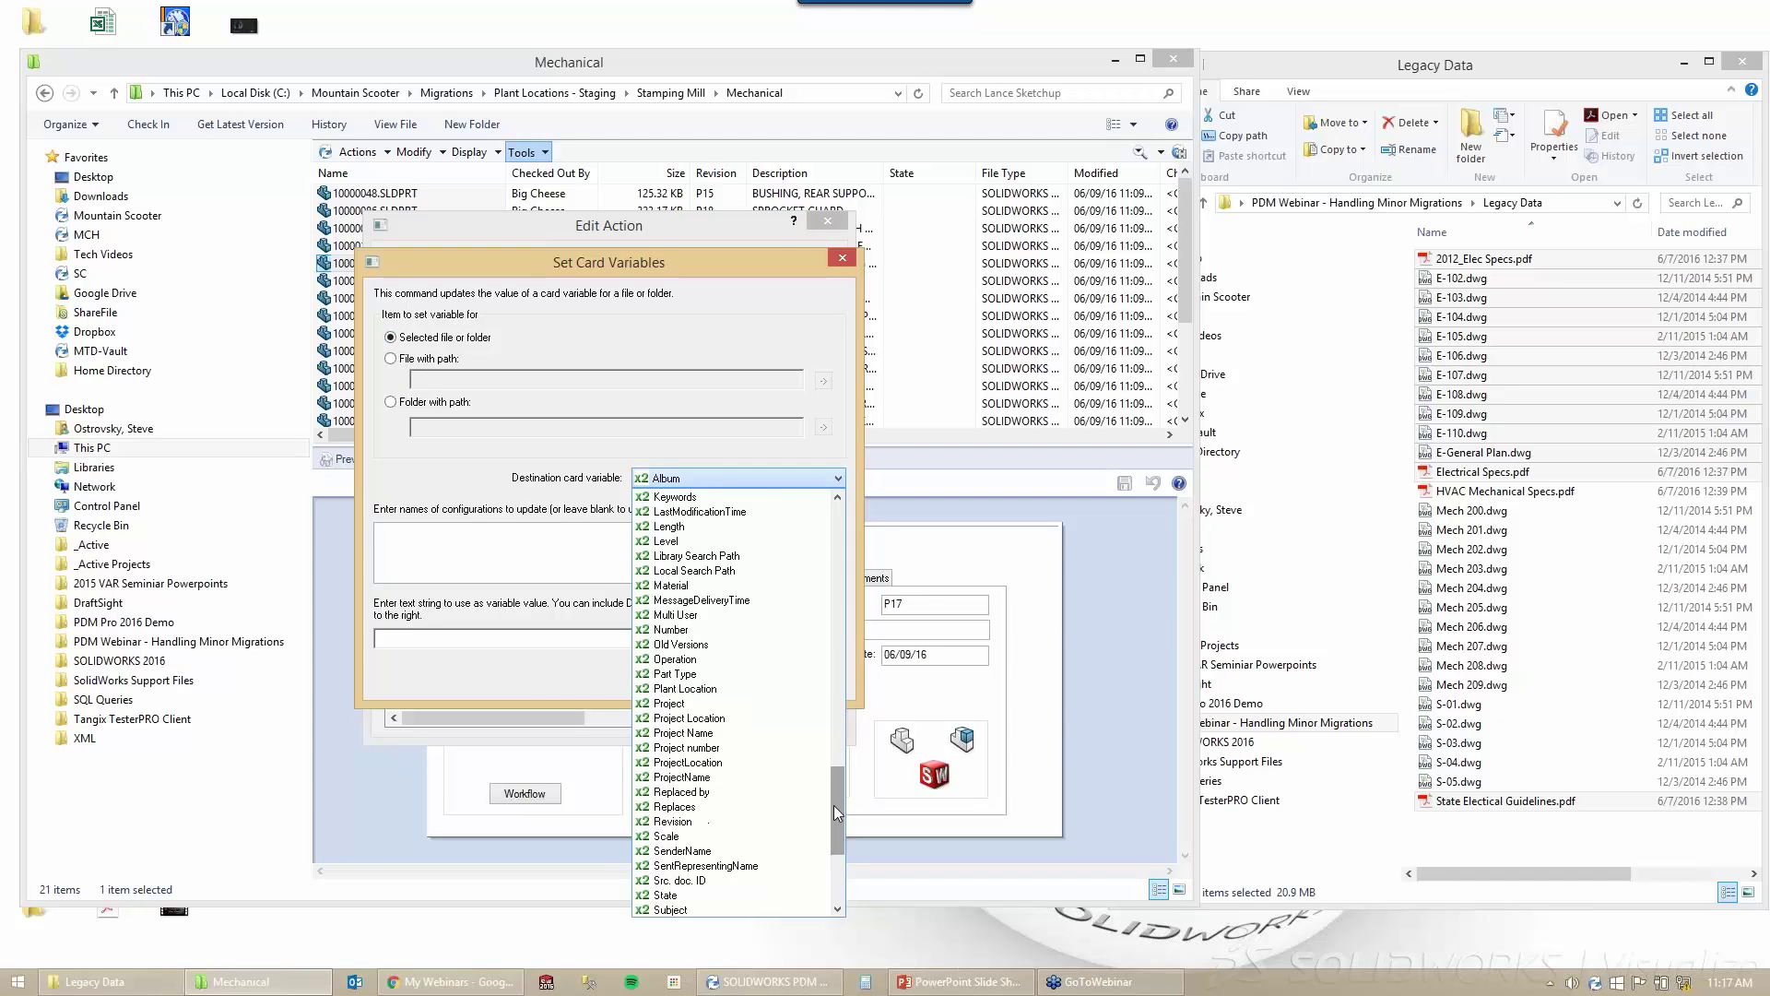
{"action": "left_click", "coordinate": [690, 823]}
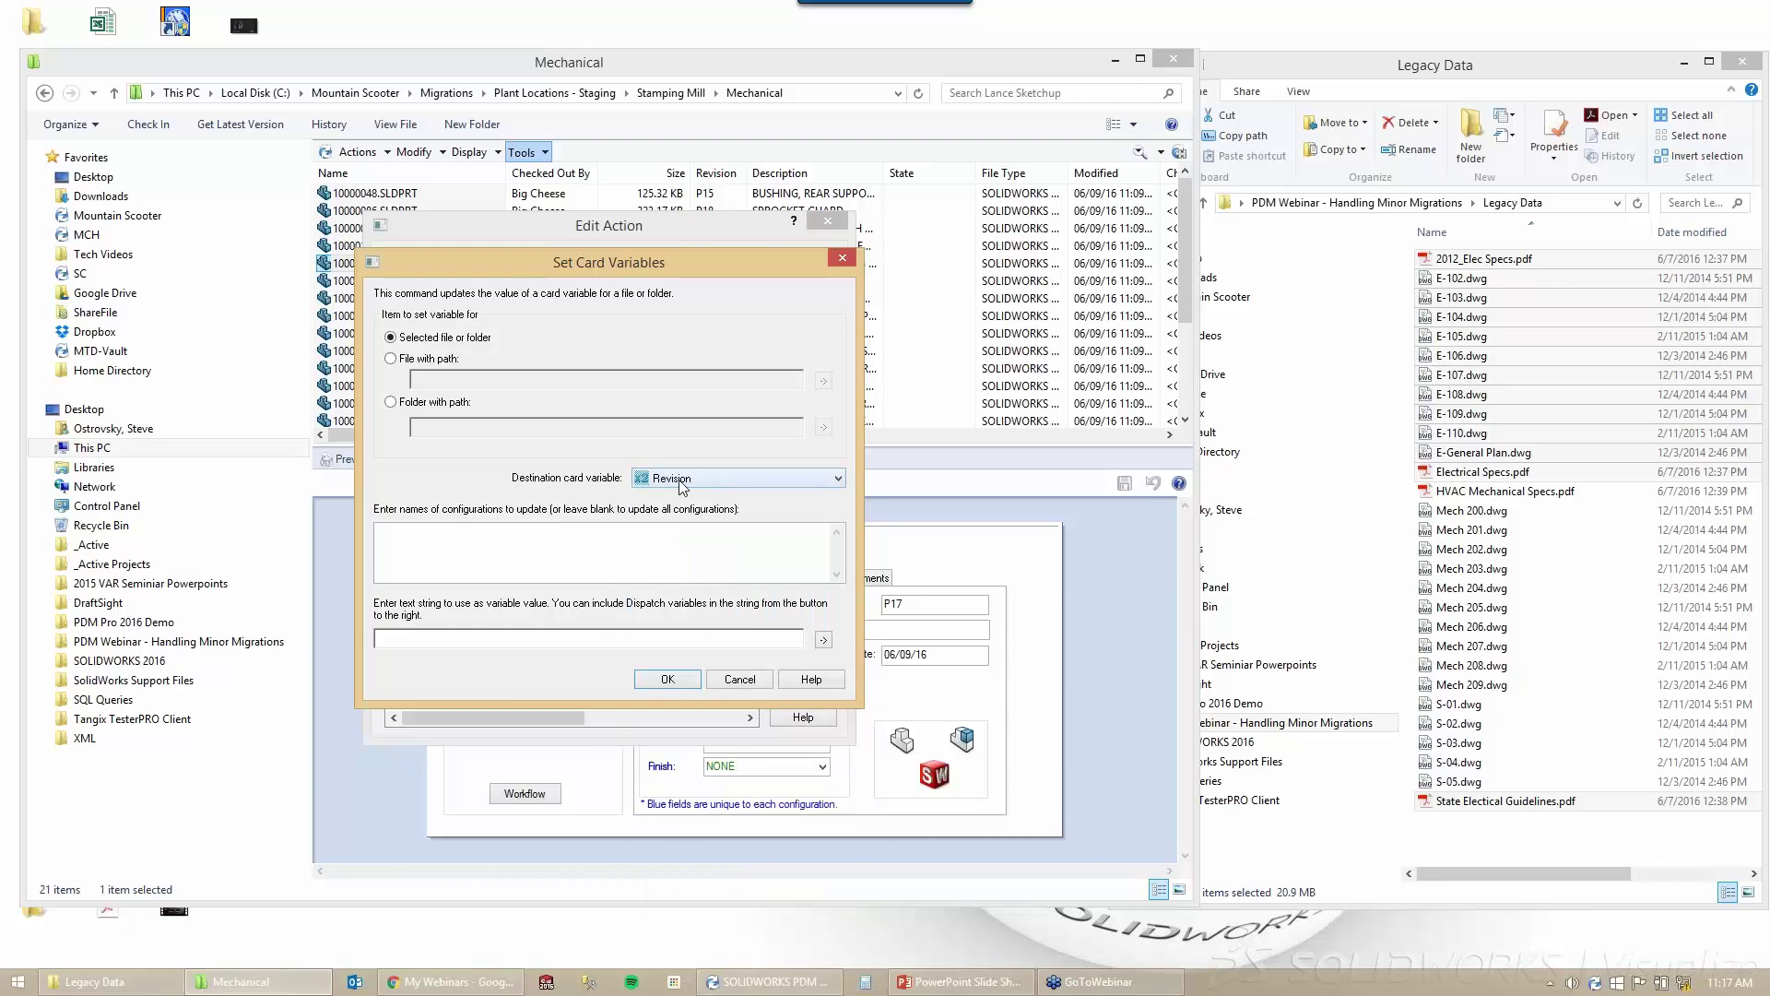
{"action": "left_click", "coordinate": [824, 639]}
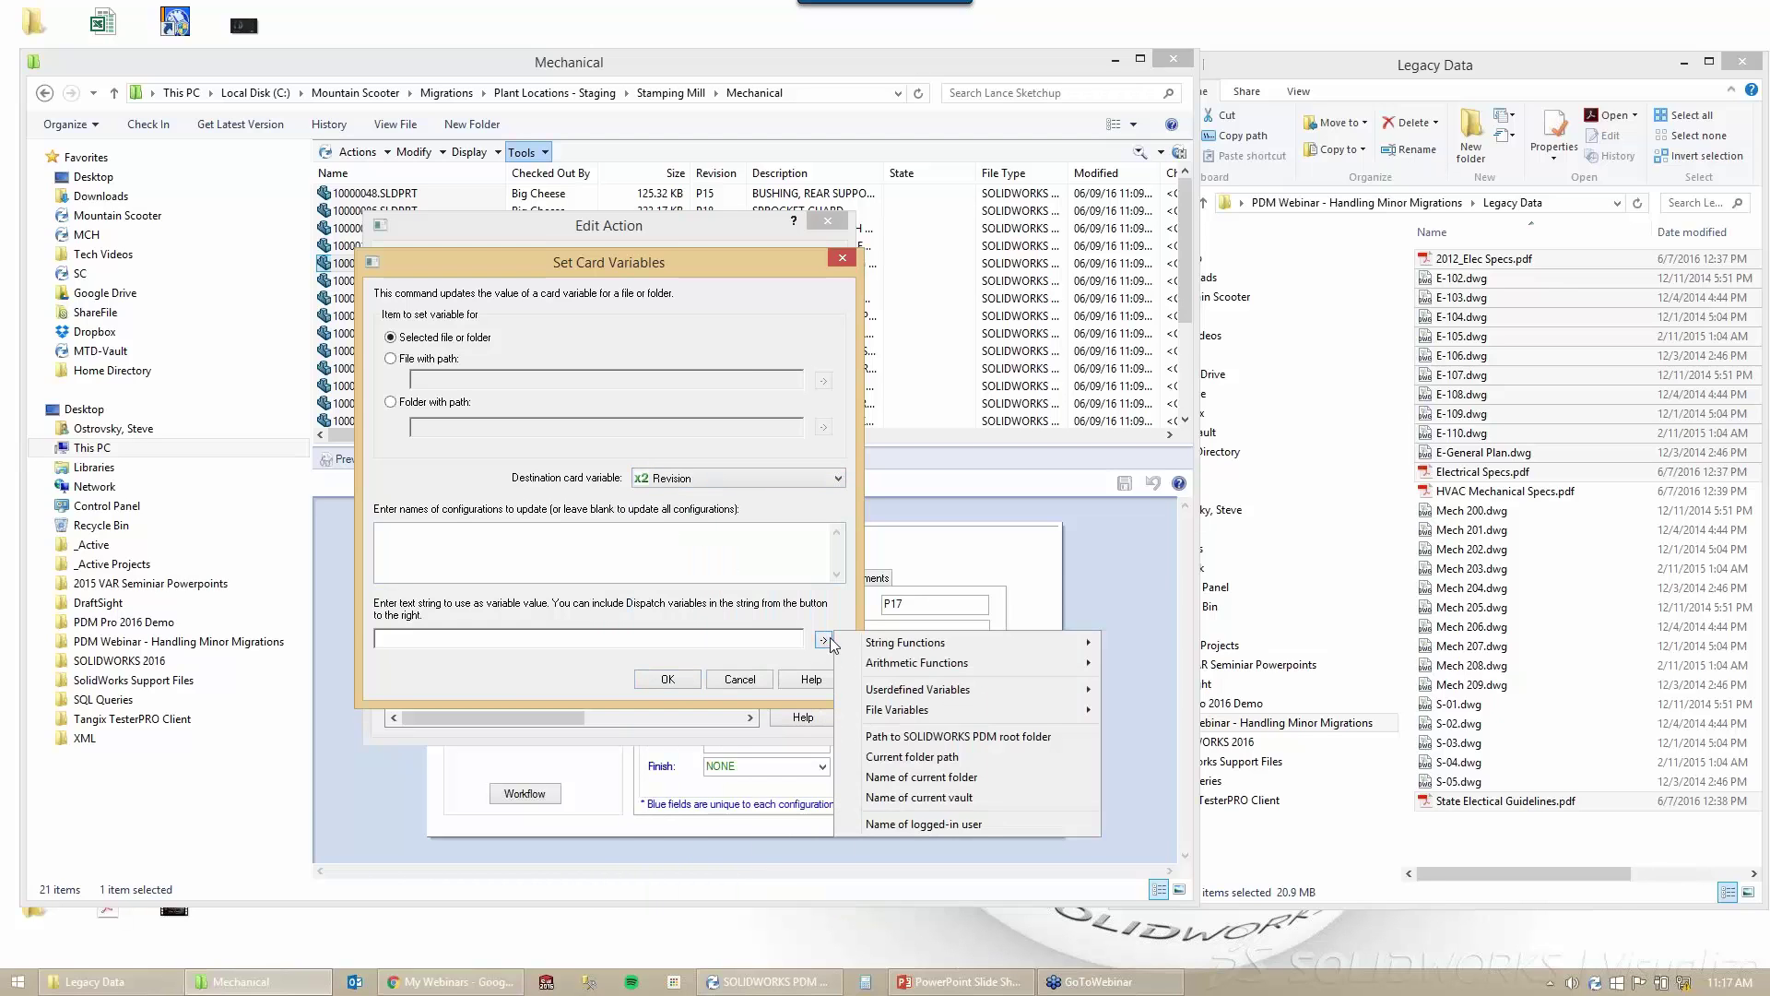
{"action": "mouse_move", "coordinate": [981, 692]}
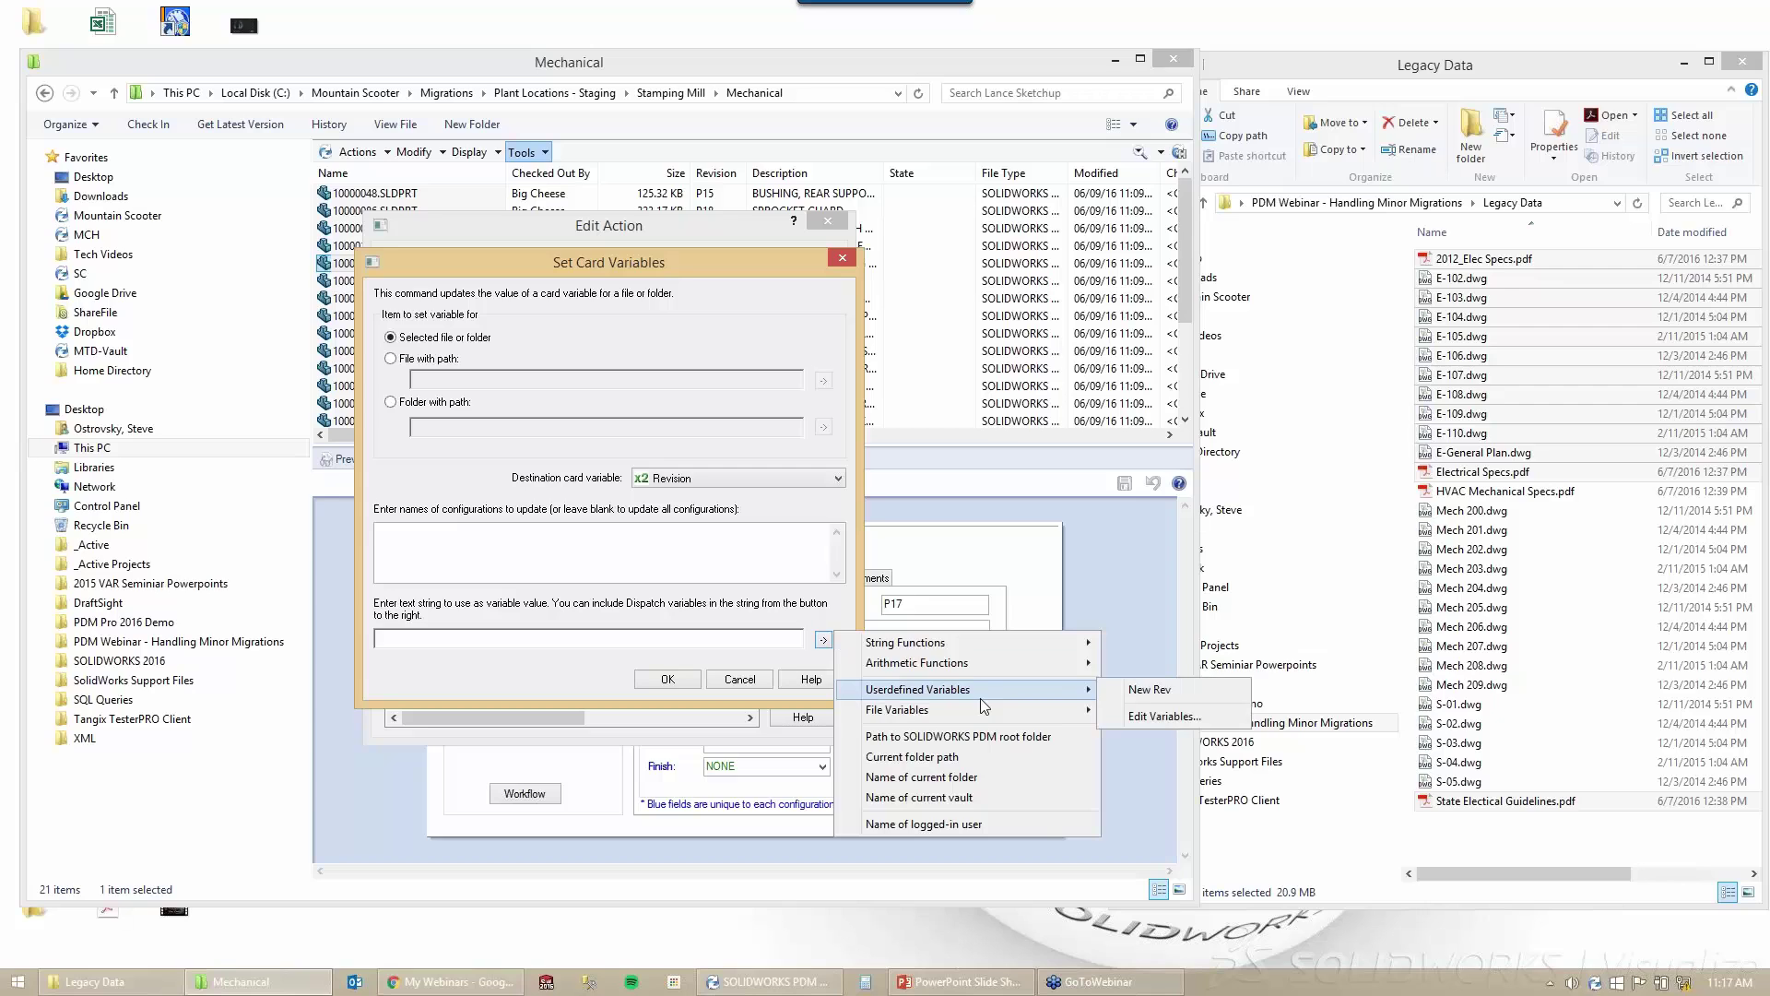
{"action": "left_click", "coordinate": [1169, 688]}
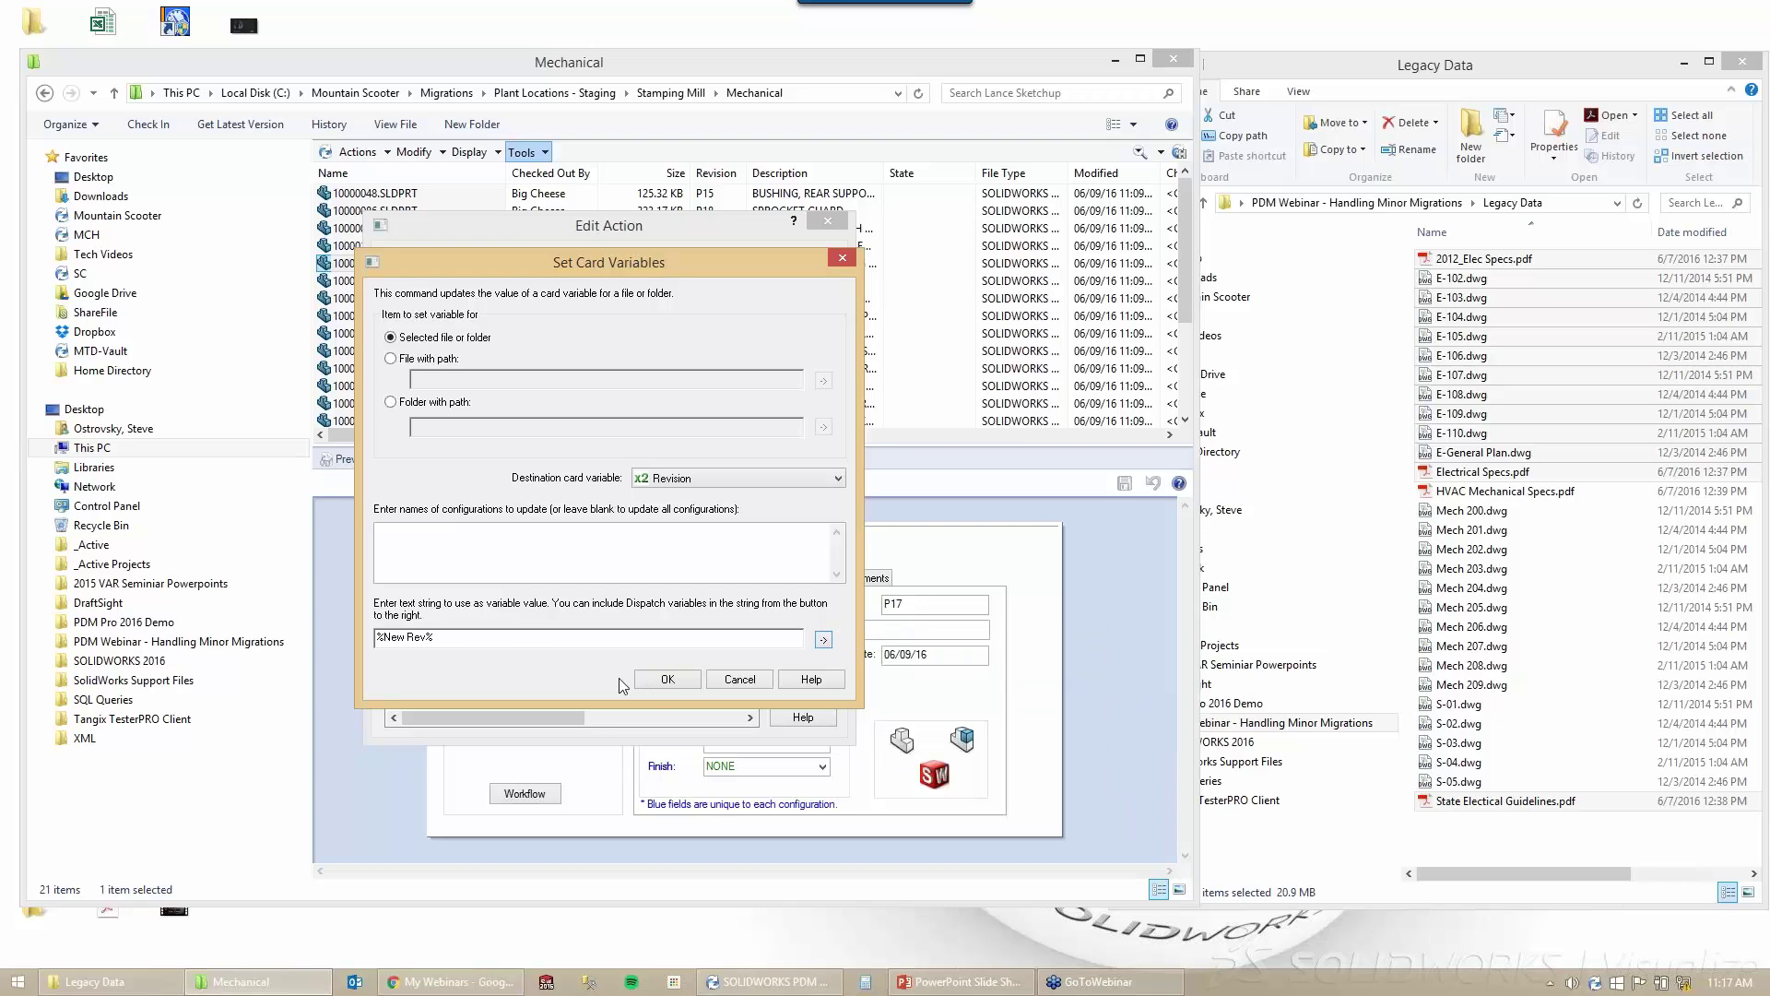
{"action": "left_click_drag", "start_coordinate": [527, 638], "coordinate": [462, 636]}
{"action": "left_click", "coordinate": [671, 679]}
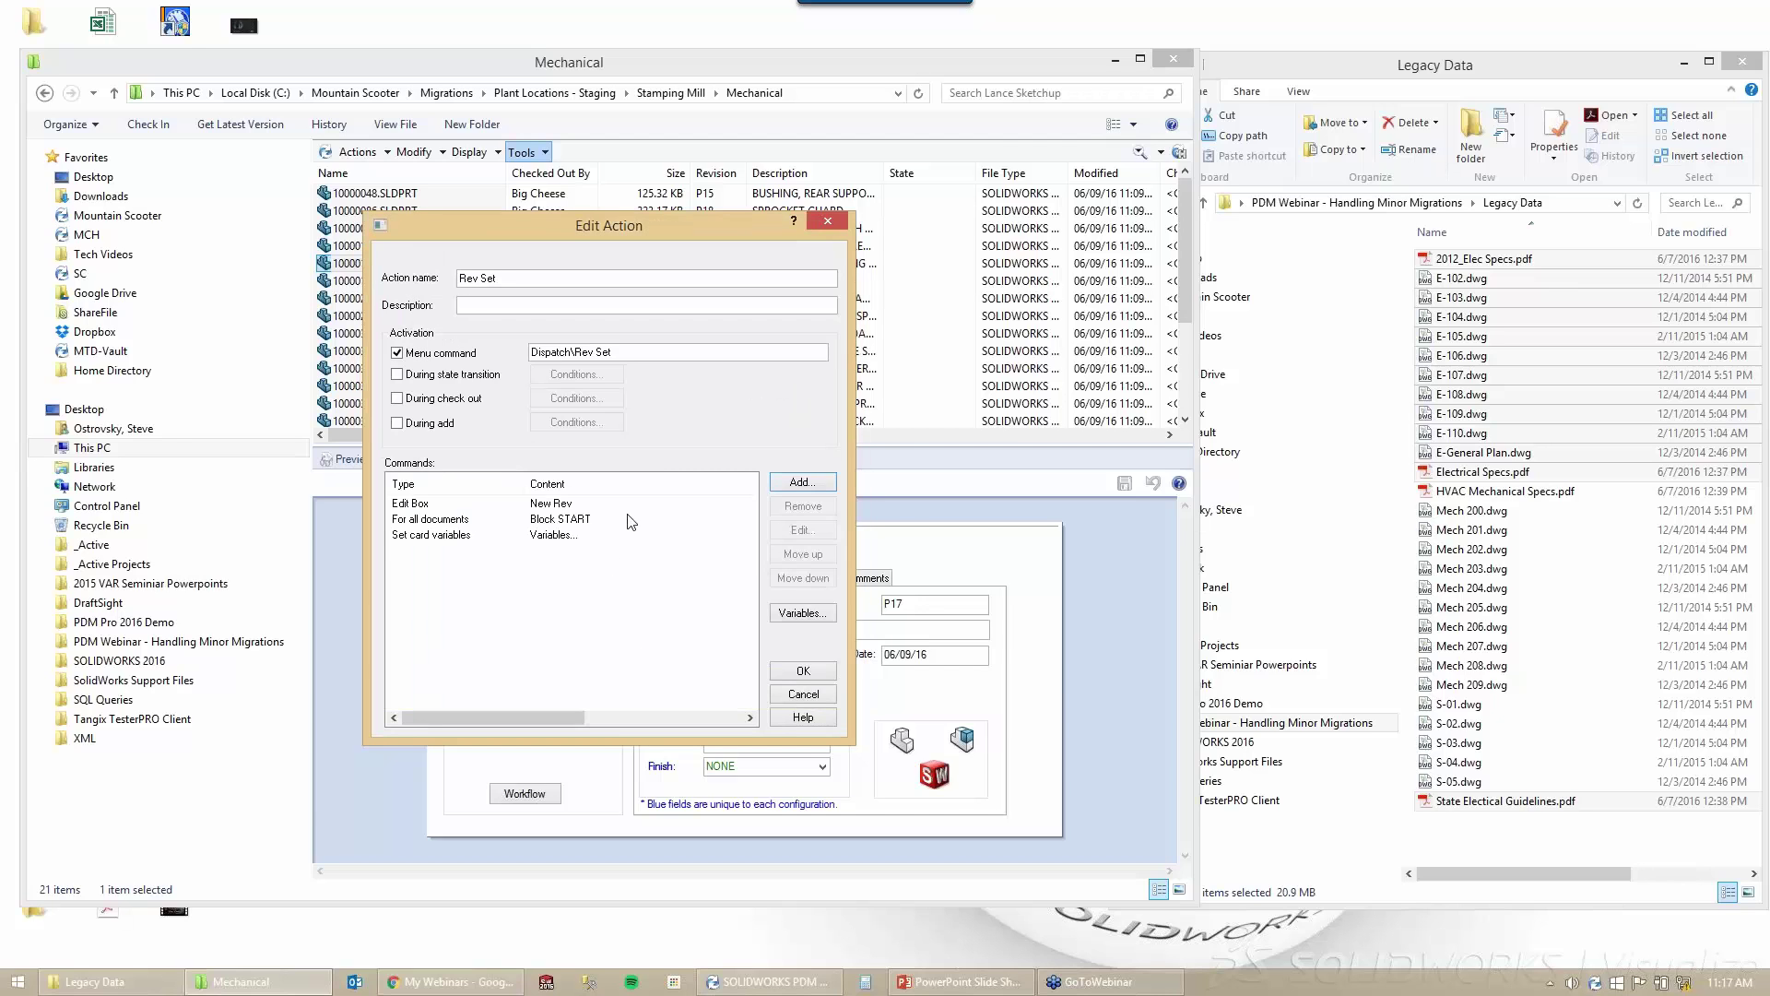
Add an End for all documents command to close the document loop in Rev Set.
{"action": "left_click", "coordinate": [802, 481]}
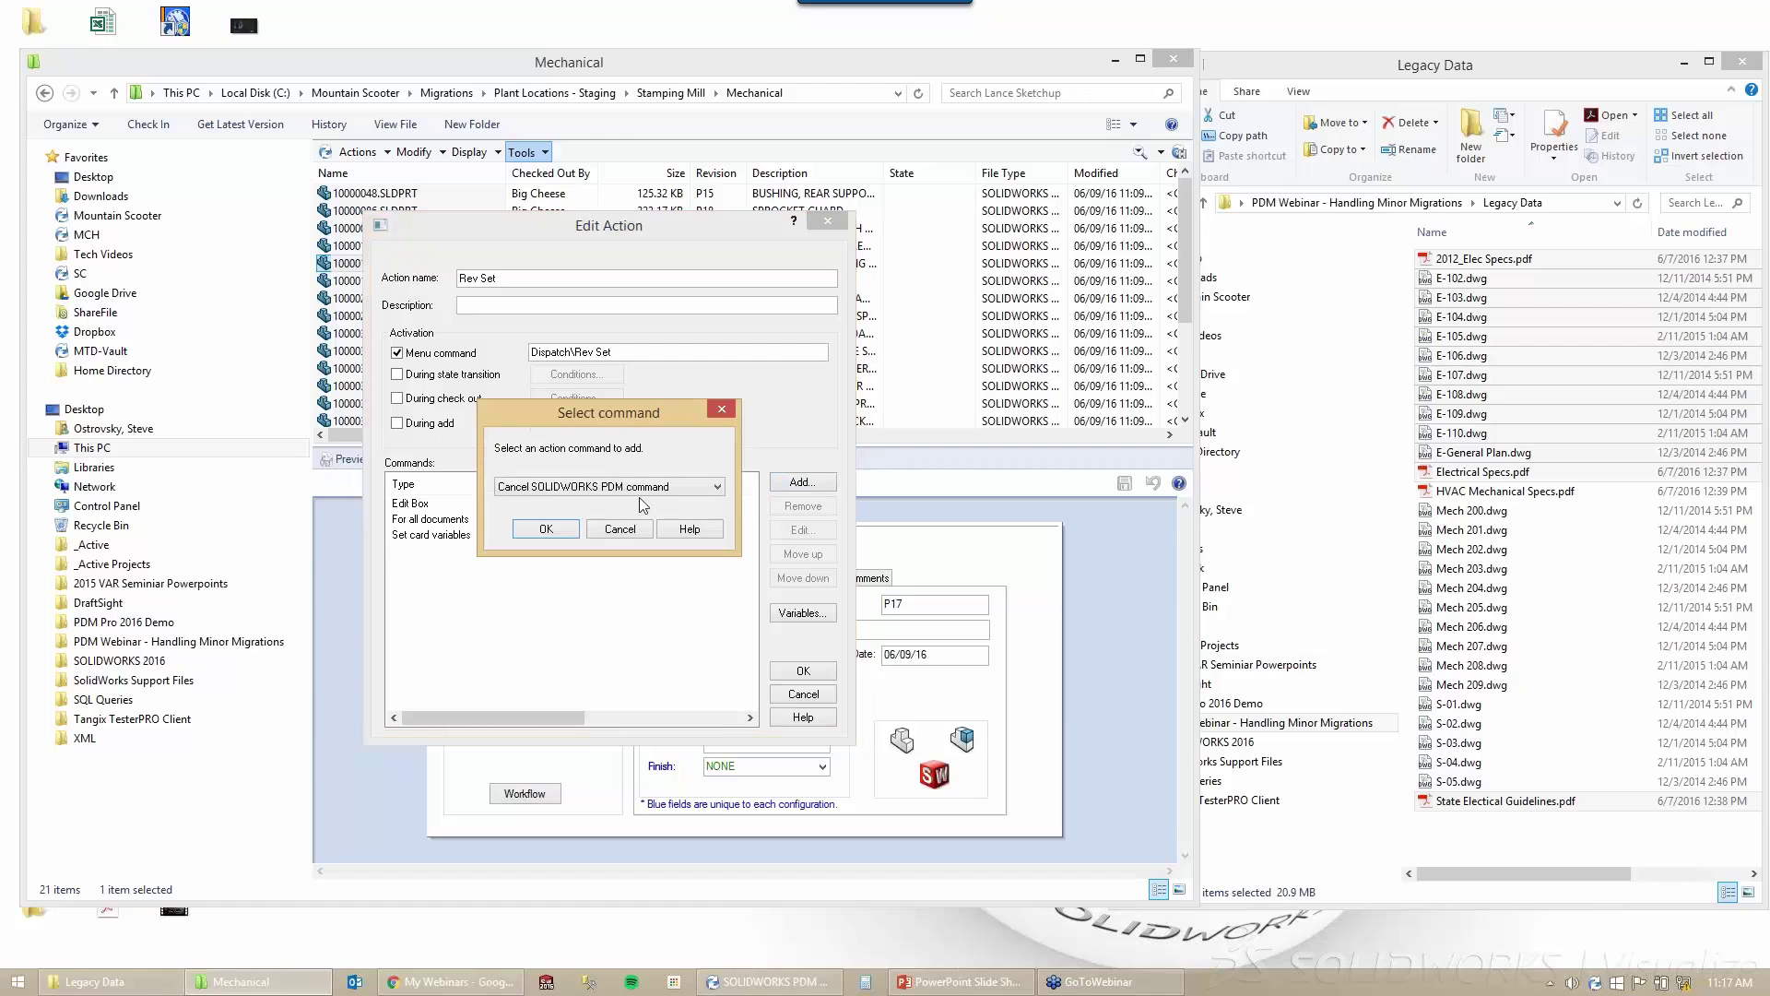
{"action": "left_click", "coordinate": [639, 489]}
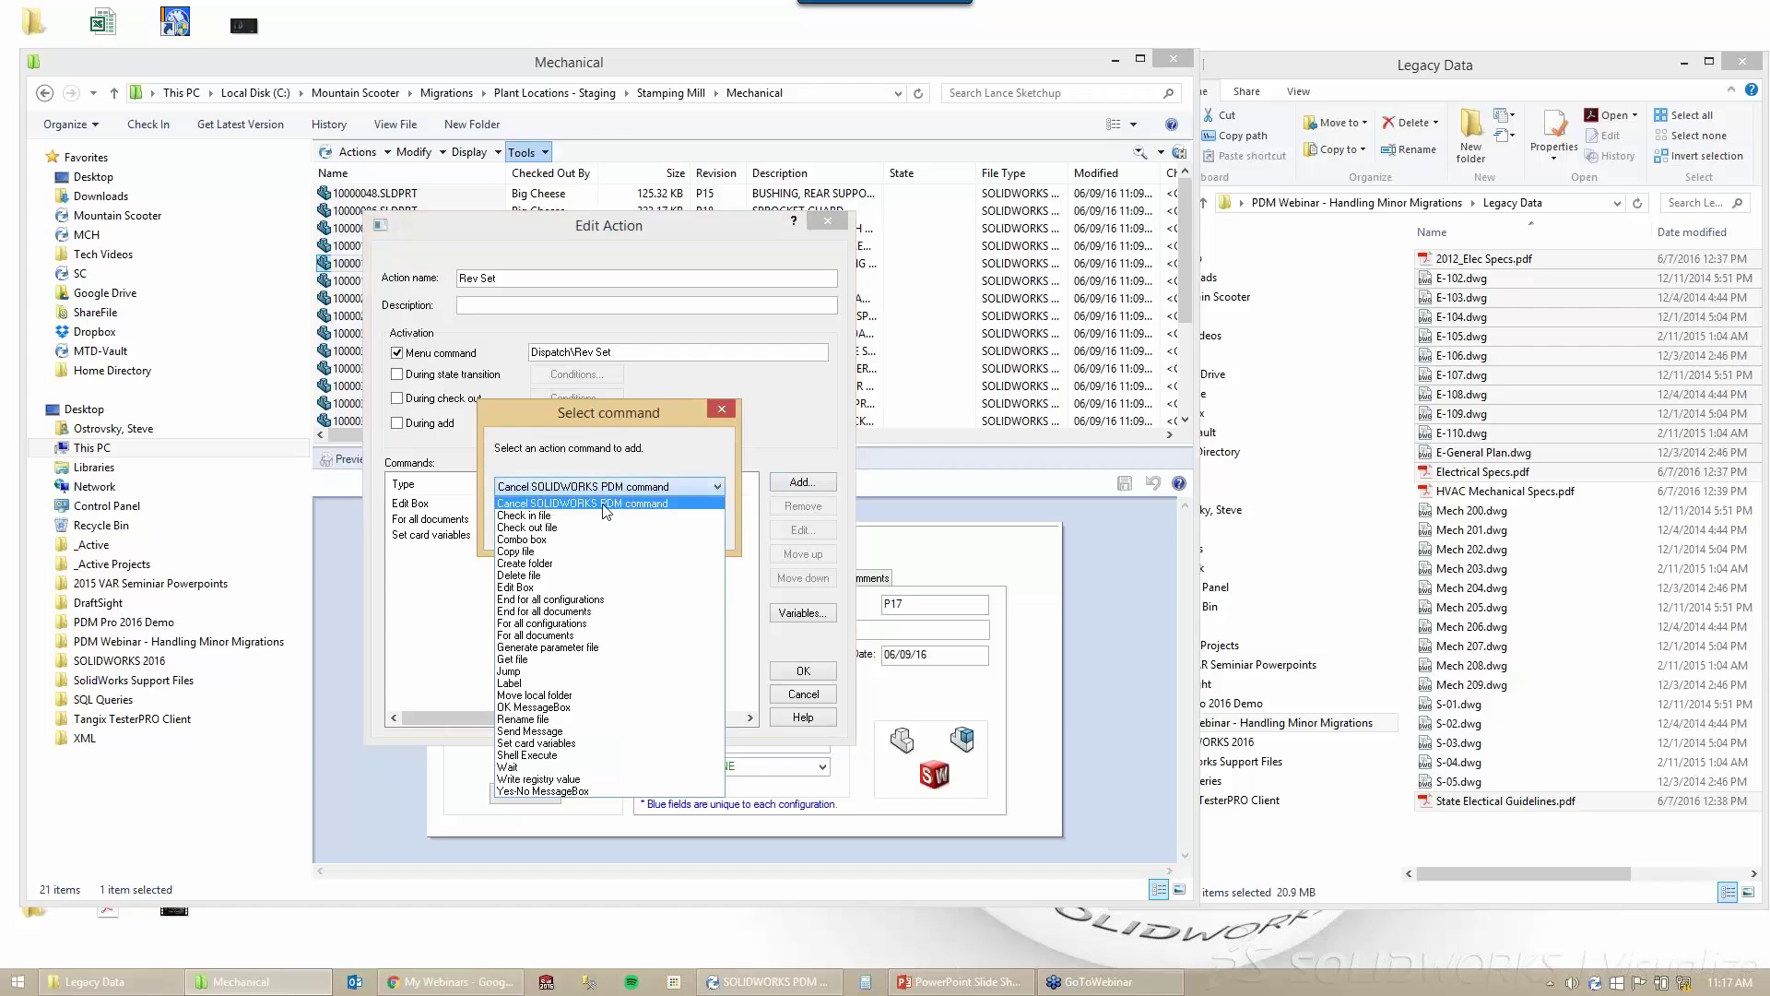
{"action": "left_click", "coordinate": [586, 613]}
{"action": "left_click", "coordinate": [555, 533]}
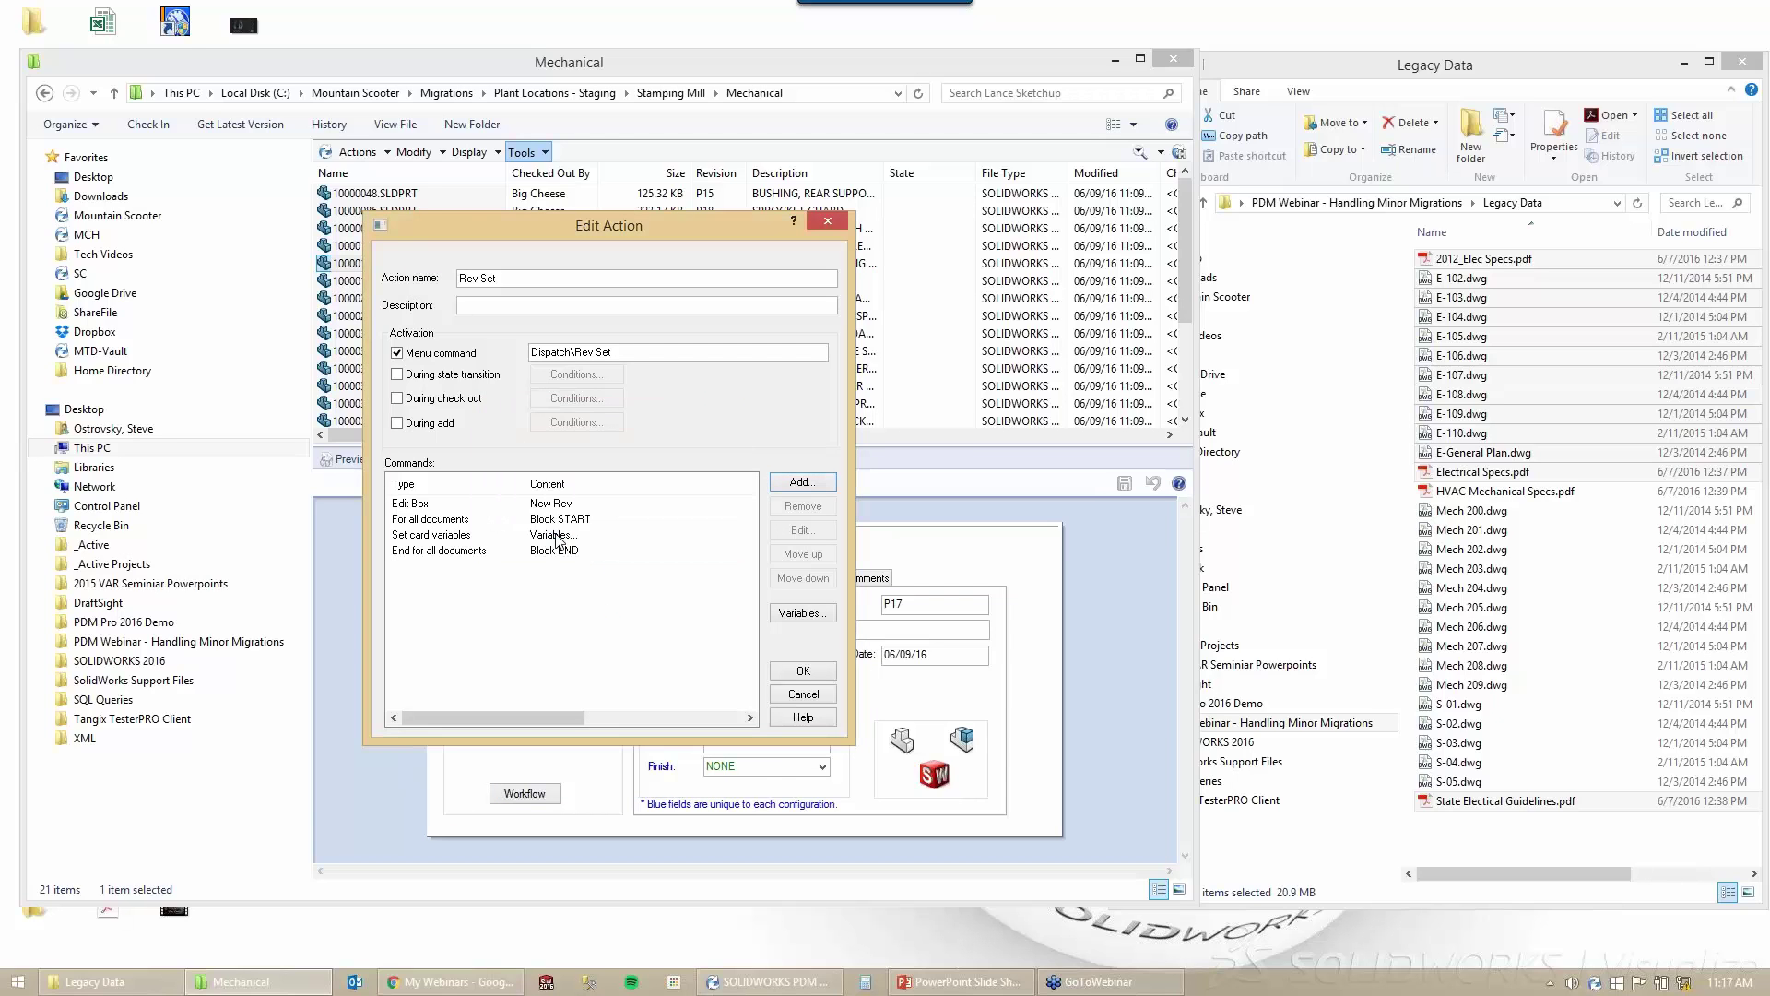
Review the Rev Set command sequence and the type of its New Rev variable without changing them.
{"action": "left_click", "coordinate": [414, 507]}
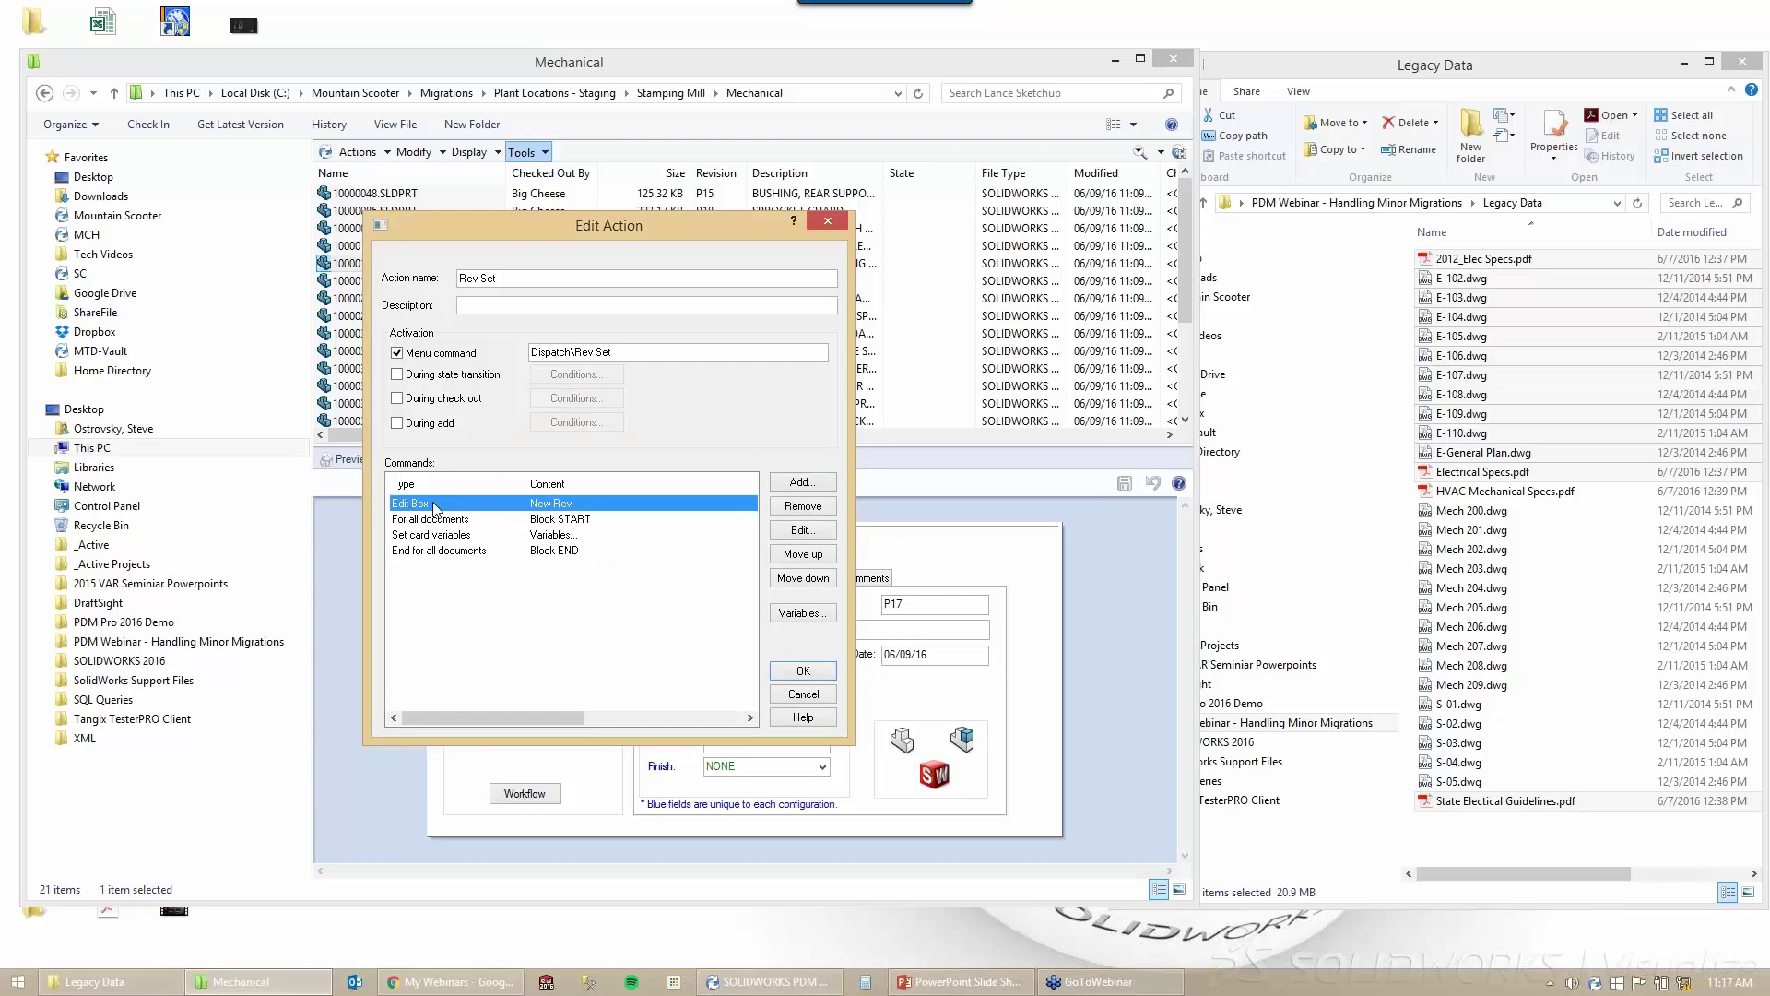
{"action": "left_click", "coordinate": [802, 612]}
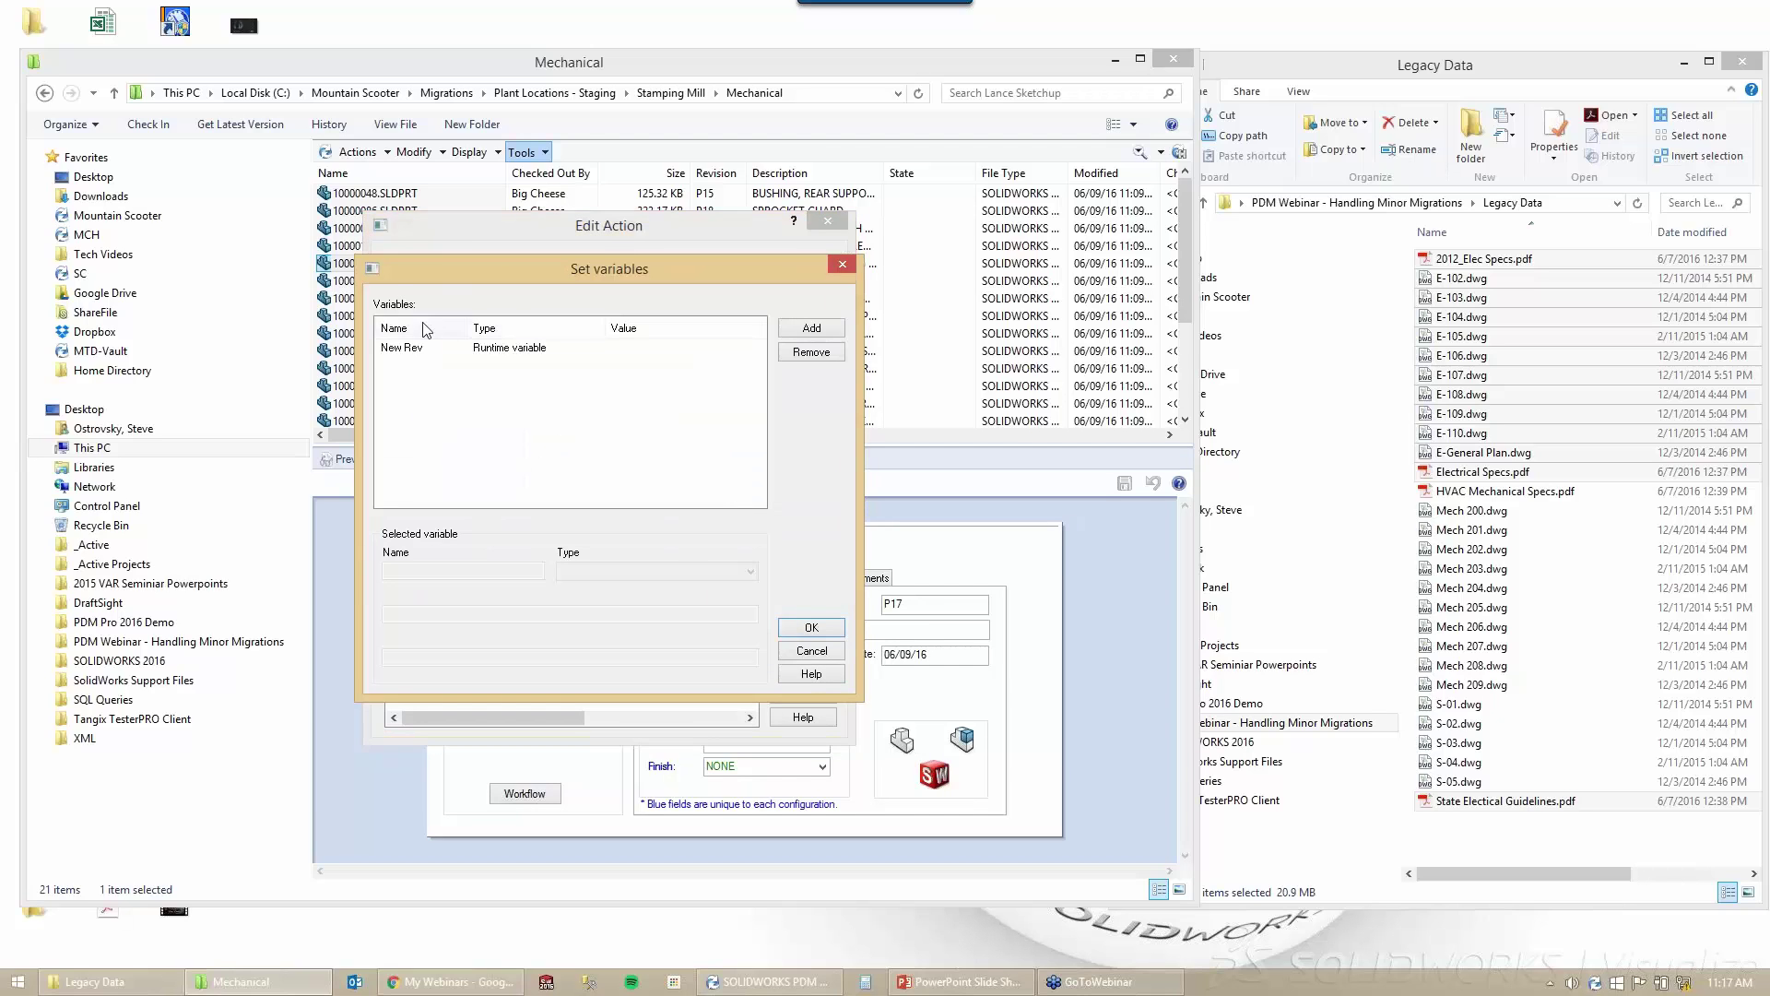
{"action": "left_click", "coordinate": [402, 348]}
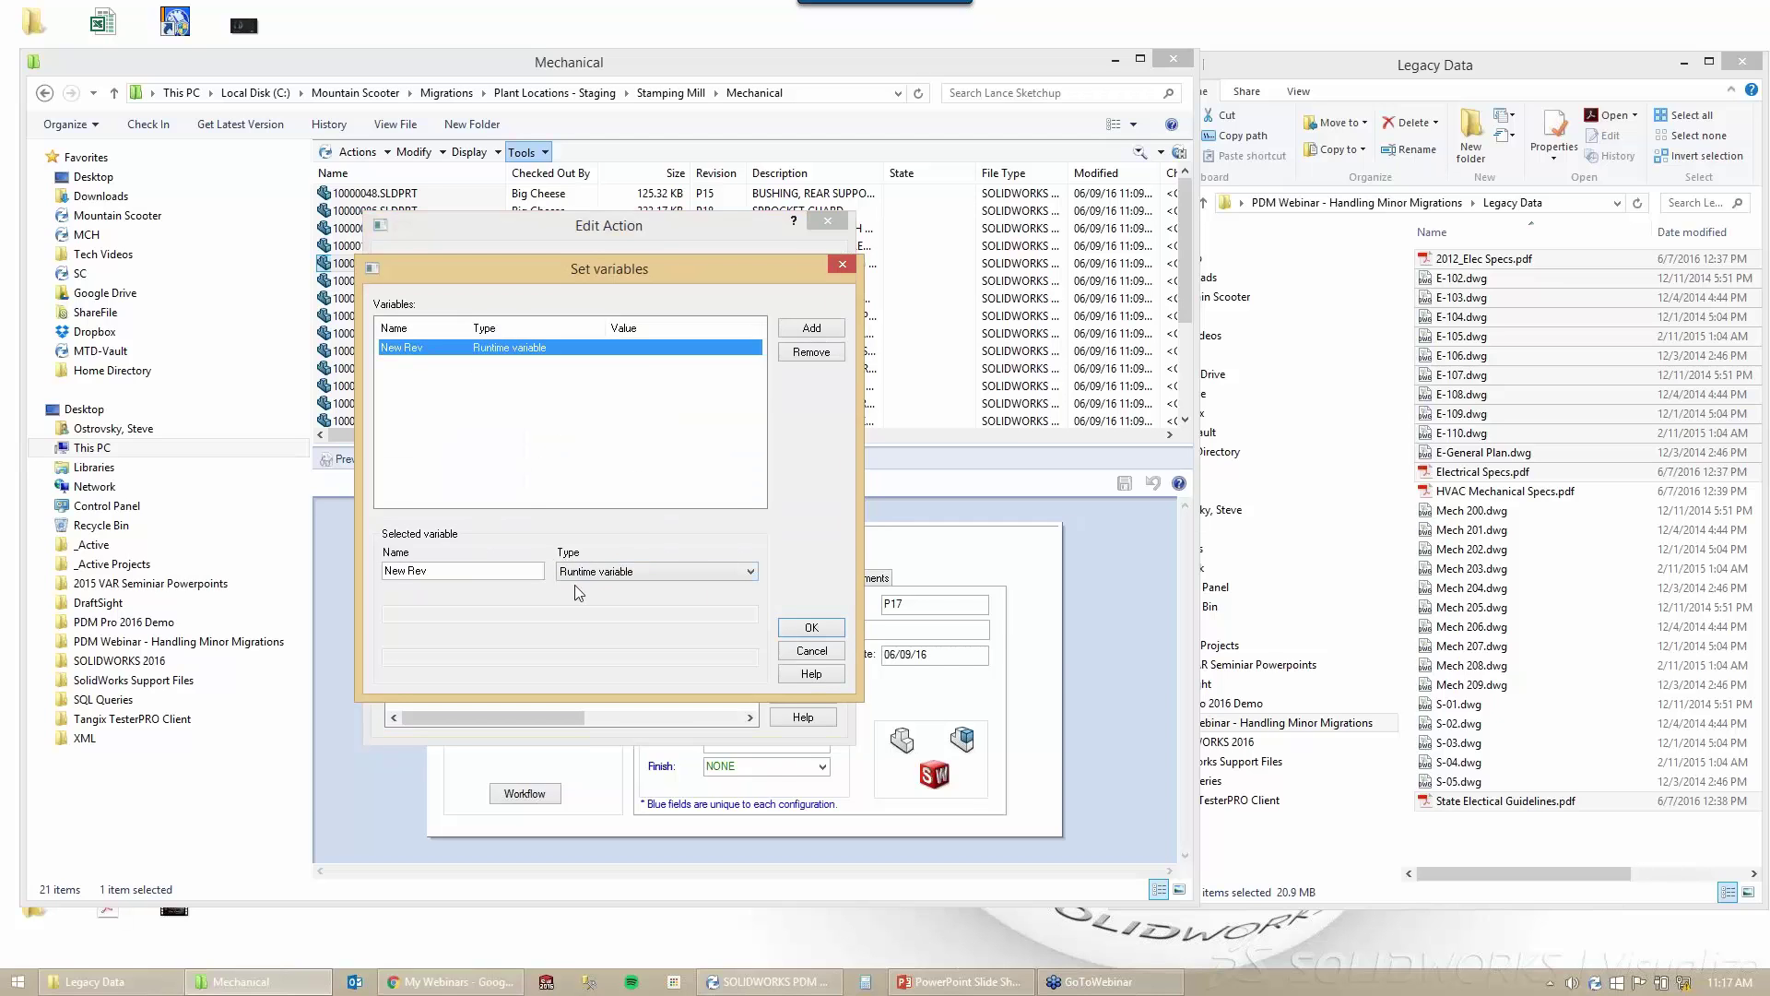
{"action": "left_click", "coordinate": [809, 651]}
{"action": "left_click", "coordinate": [426, 519]}
{"action": "left_click", "coordinate": [479, 551]}
{"action": "left_click", "coordinate": [443, 519]}
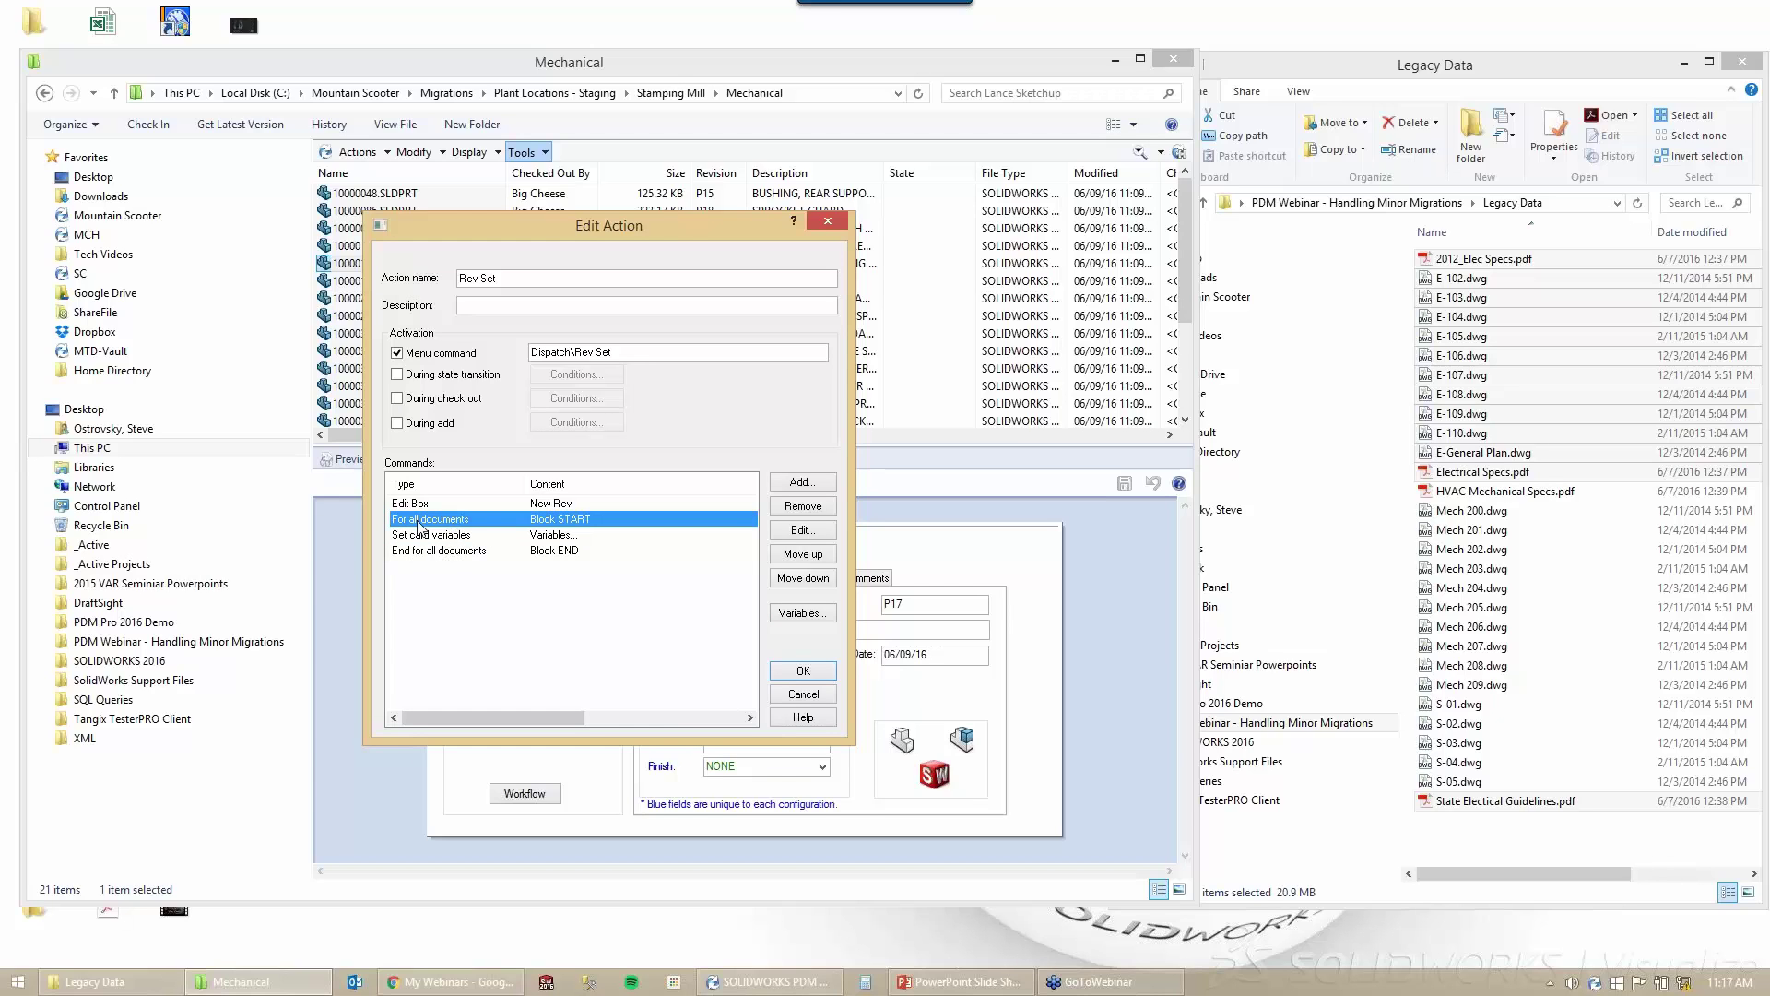
{"action": "left_click", "coordinate": [426, 535]}
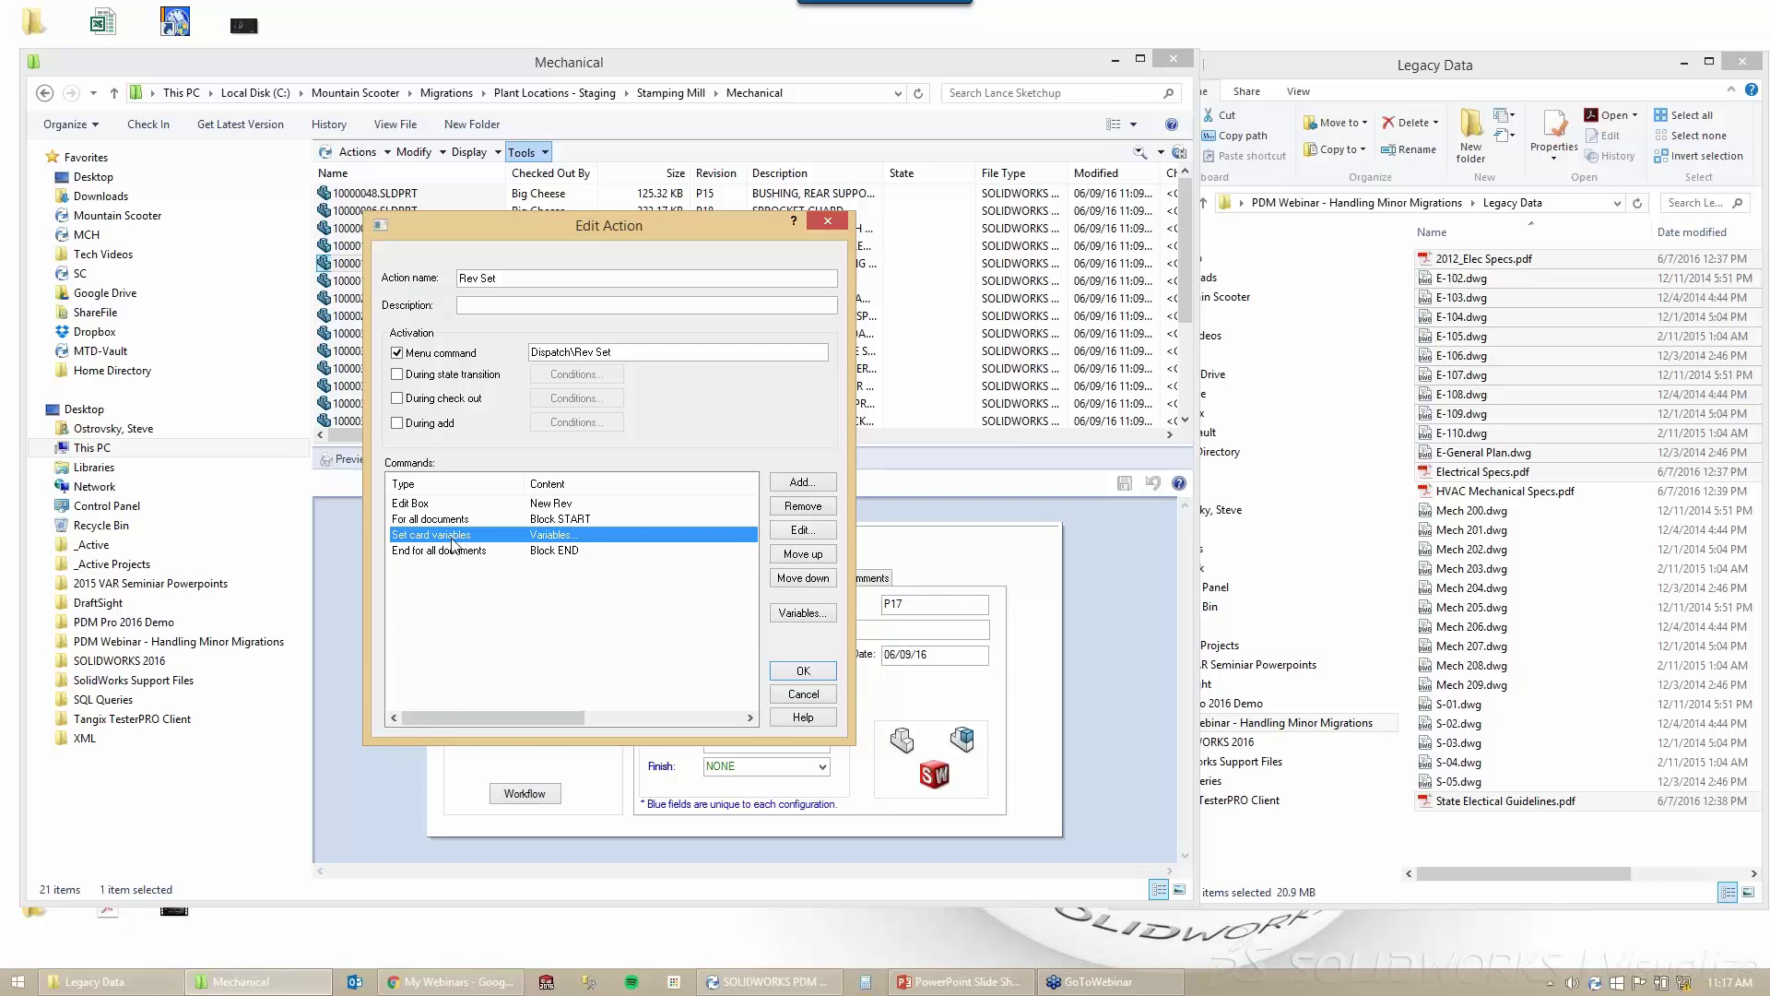
Save the Rev Set action and accept the updated list of installed dispatch actions.
{"action": "left_click", "coordinate": [803, 673]}
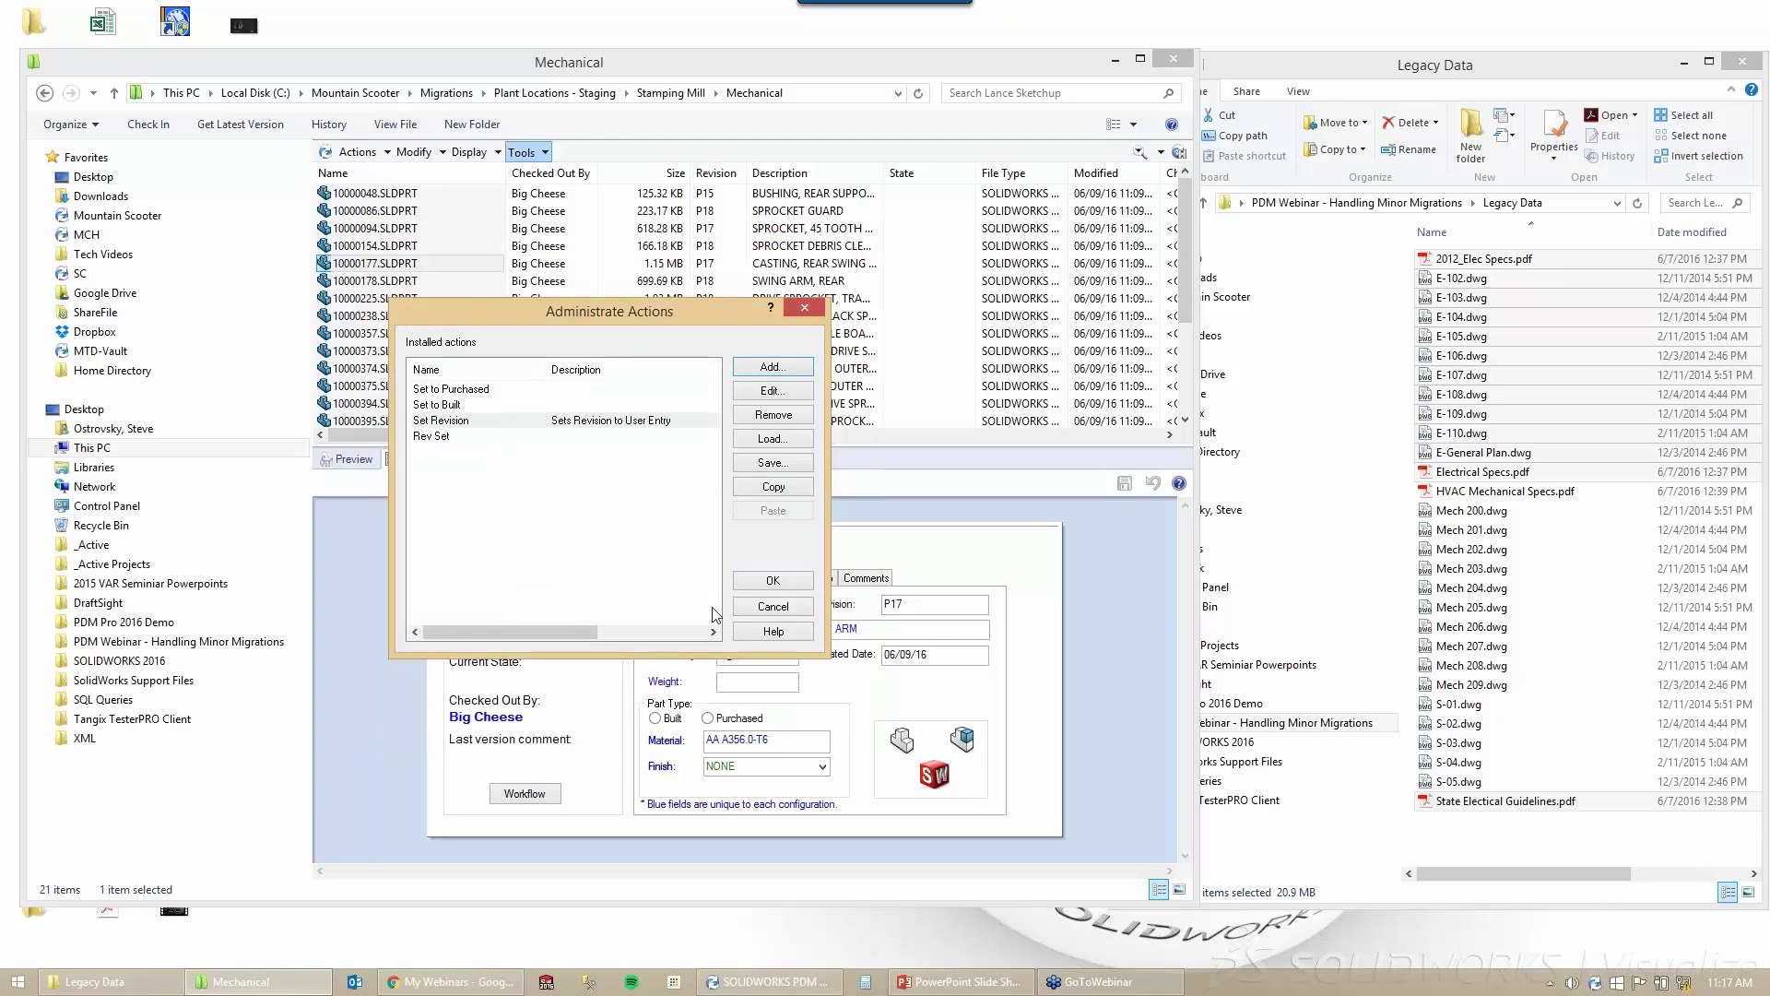
{"action": "left_click", "coordinate": [431, 439]}
{"action": "left_click", "coordinate": [444, 441]}
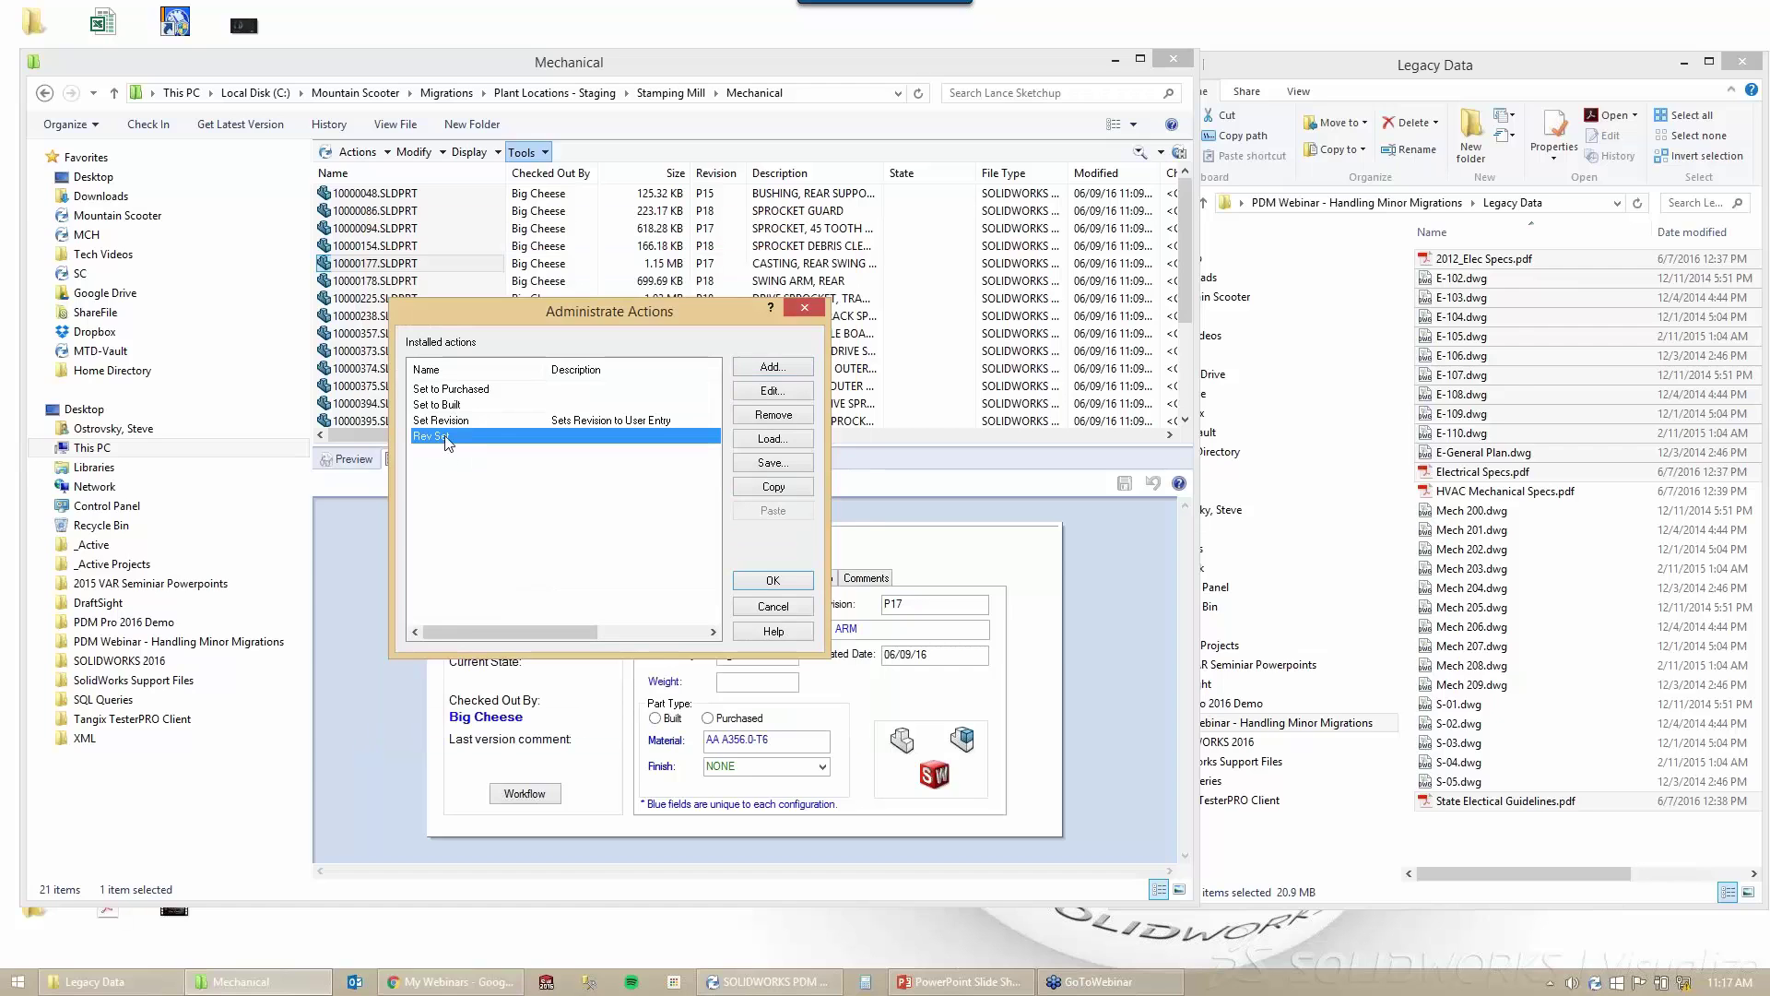
{"action": "left_click", "coordinate": [773, 580]}
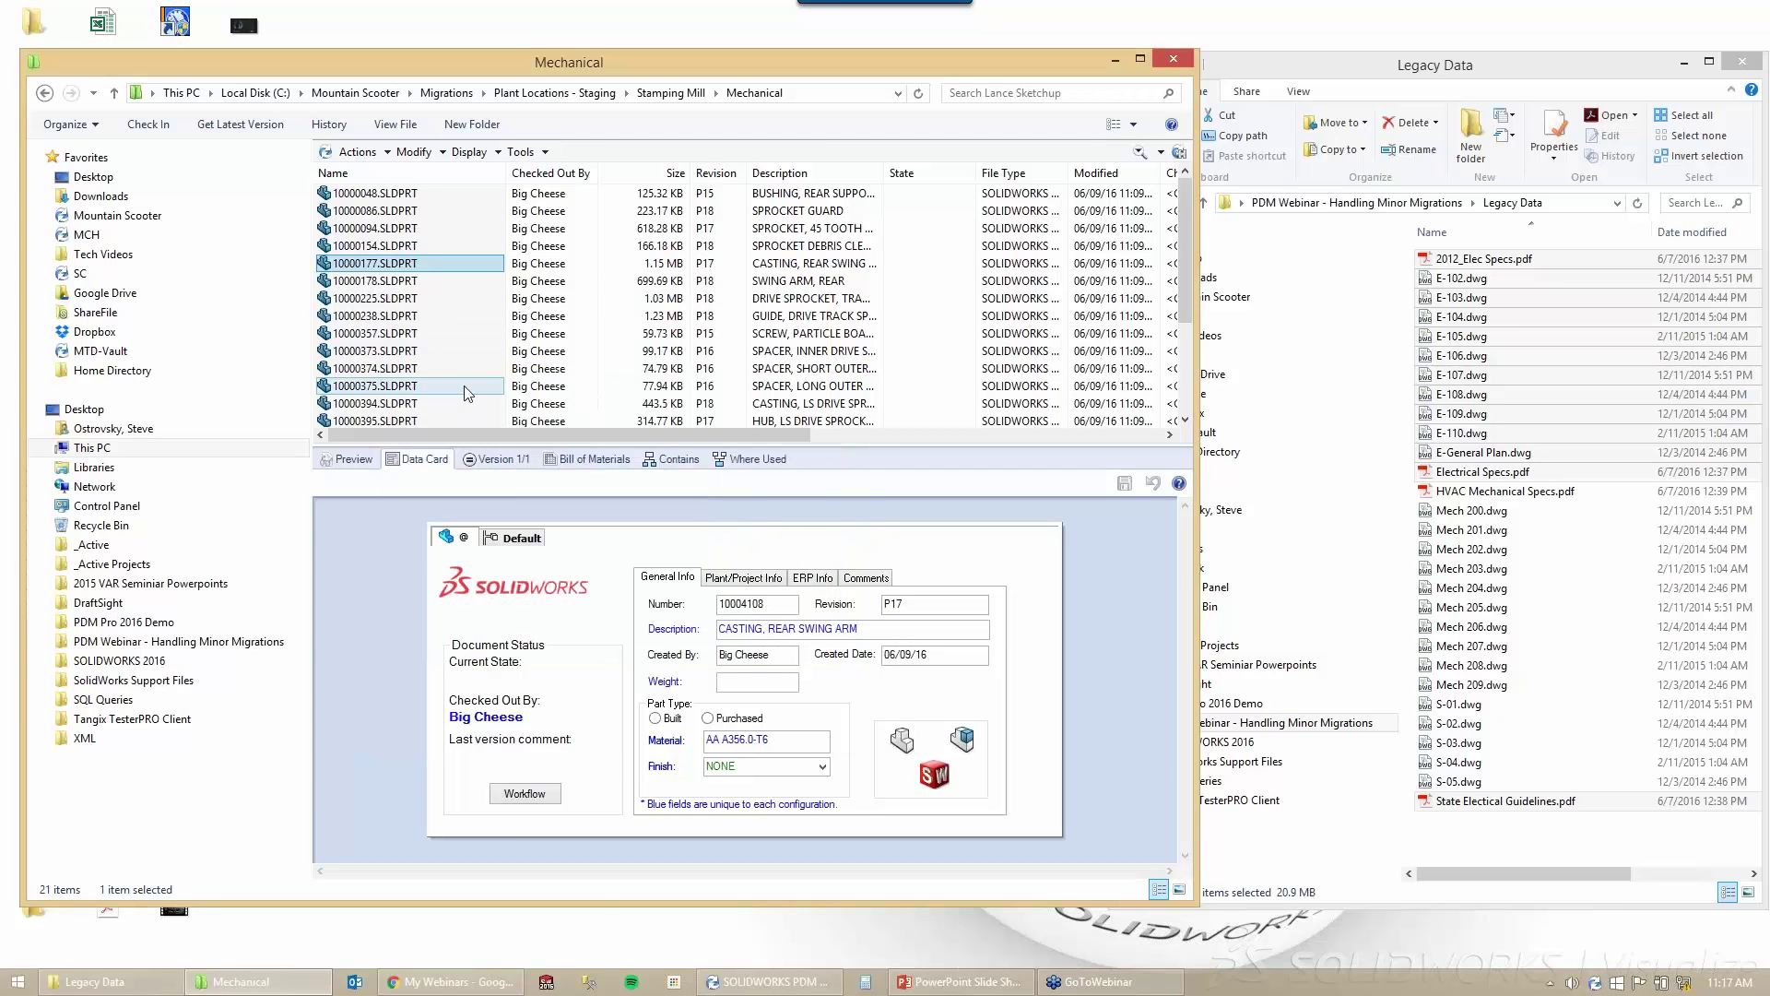
Run the Rev Set dispatch action on all files in the Mechanical folder, entering B as the new revision value.
{"action": "left_click", "coordinate": [385, 301]}
{"action": "key", "text": "ctrl+a"}
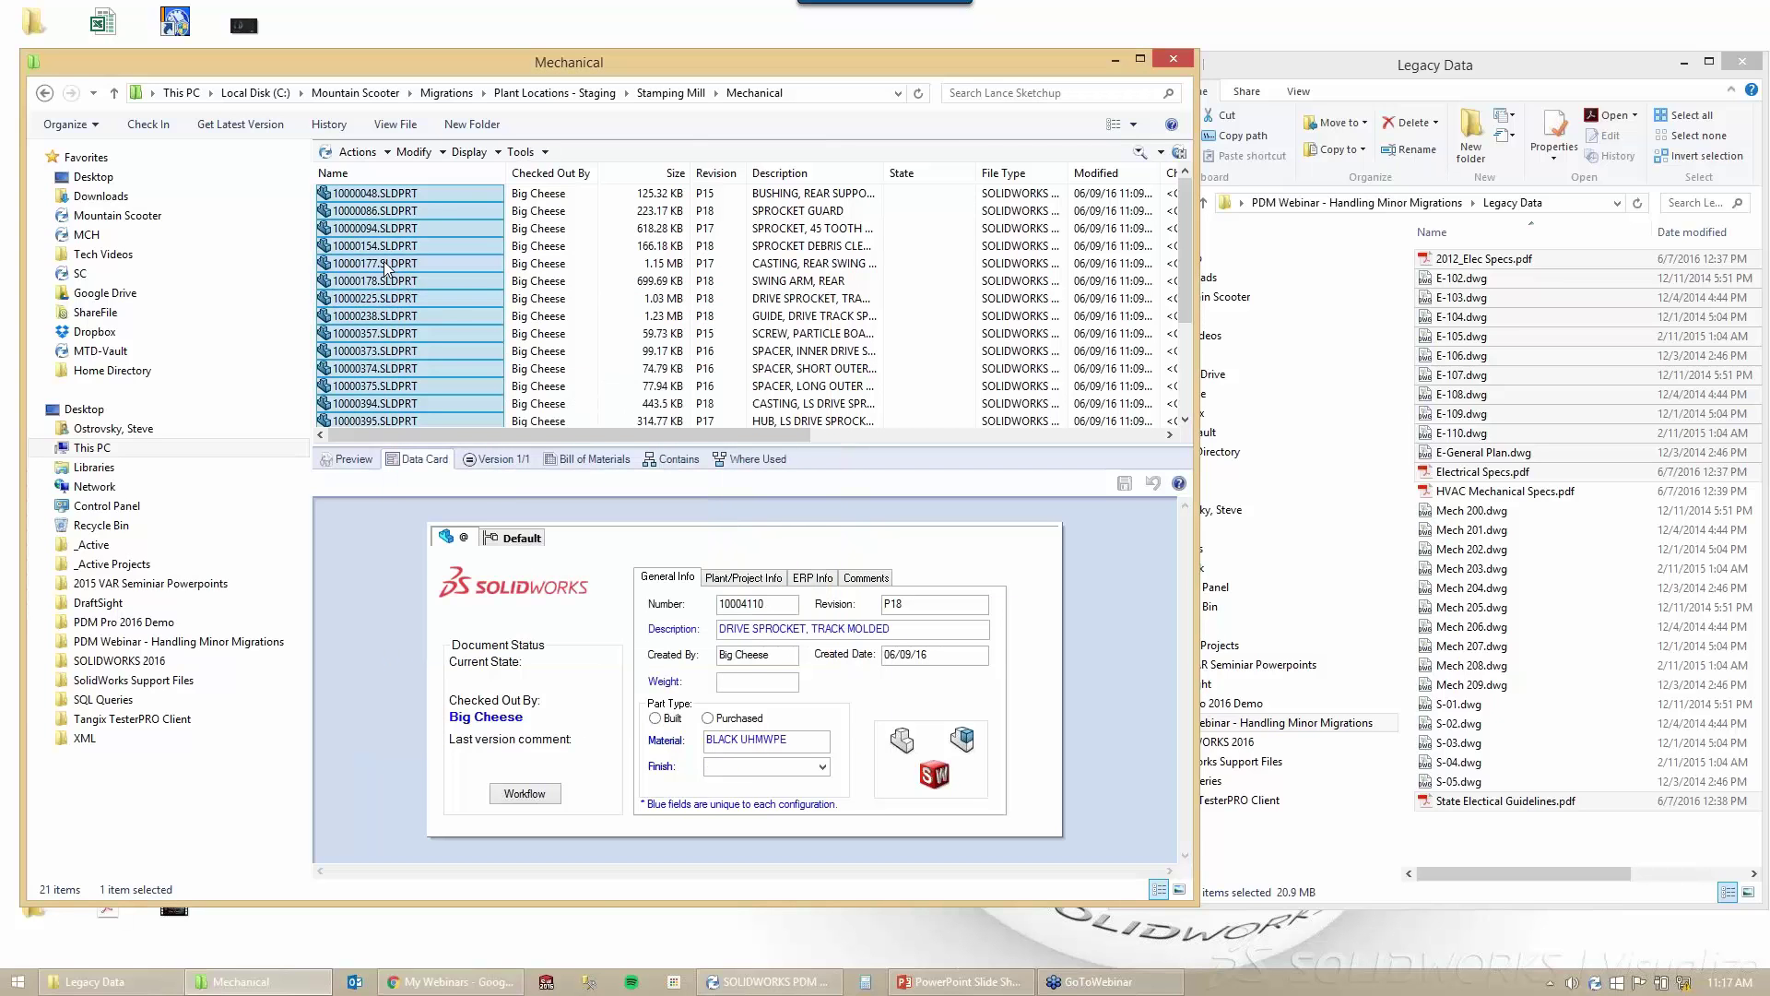
{"action": "right_click", "coordinate": [385, 265]}
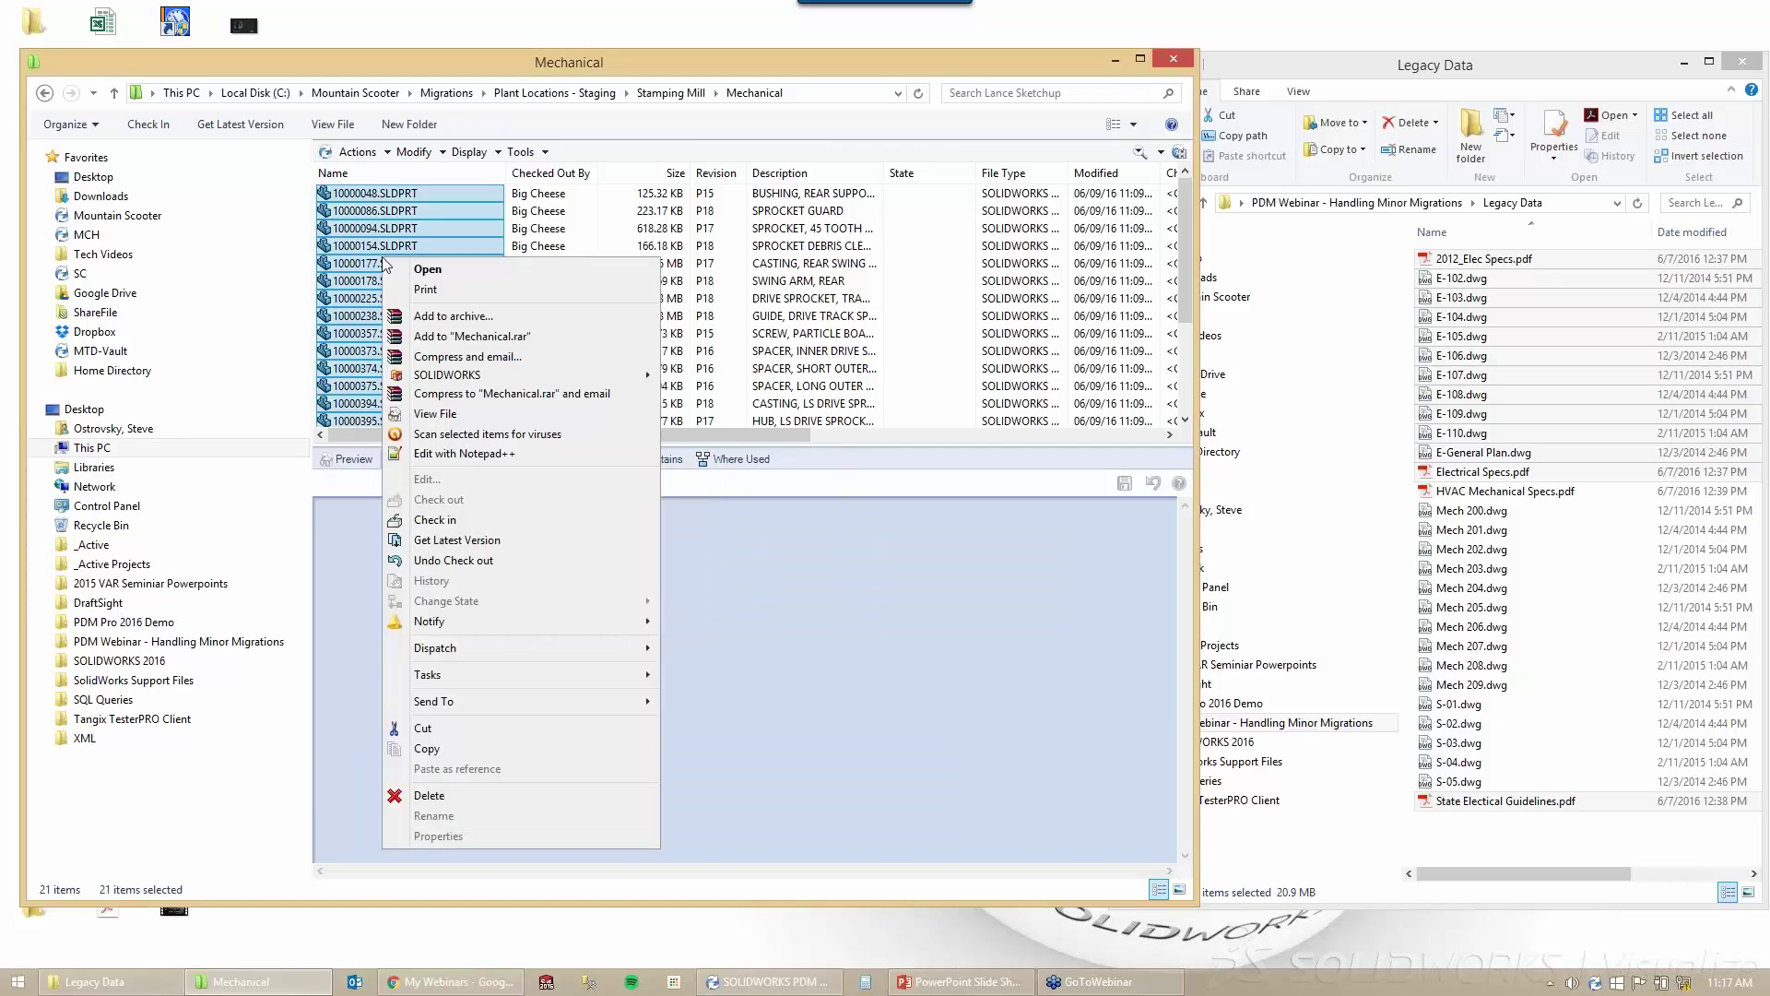
{"action": "mouse_move", "coordinate": [567, 655]}
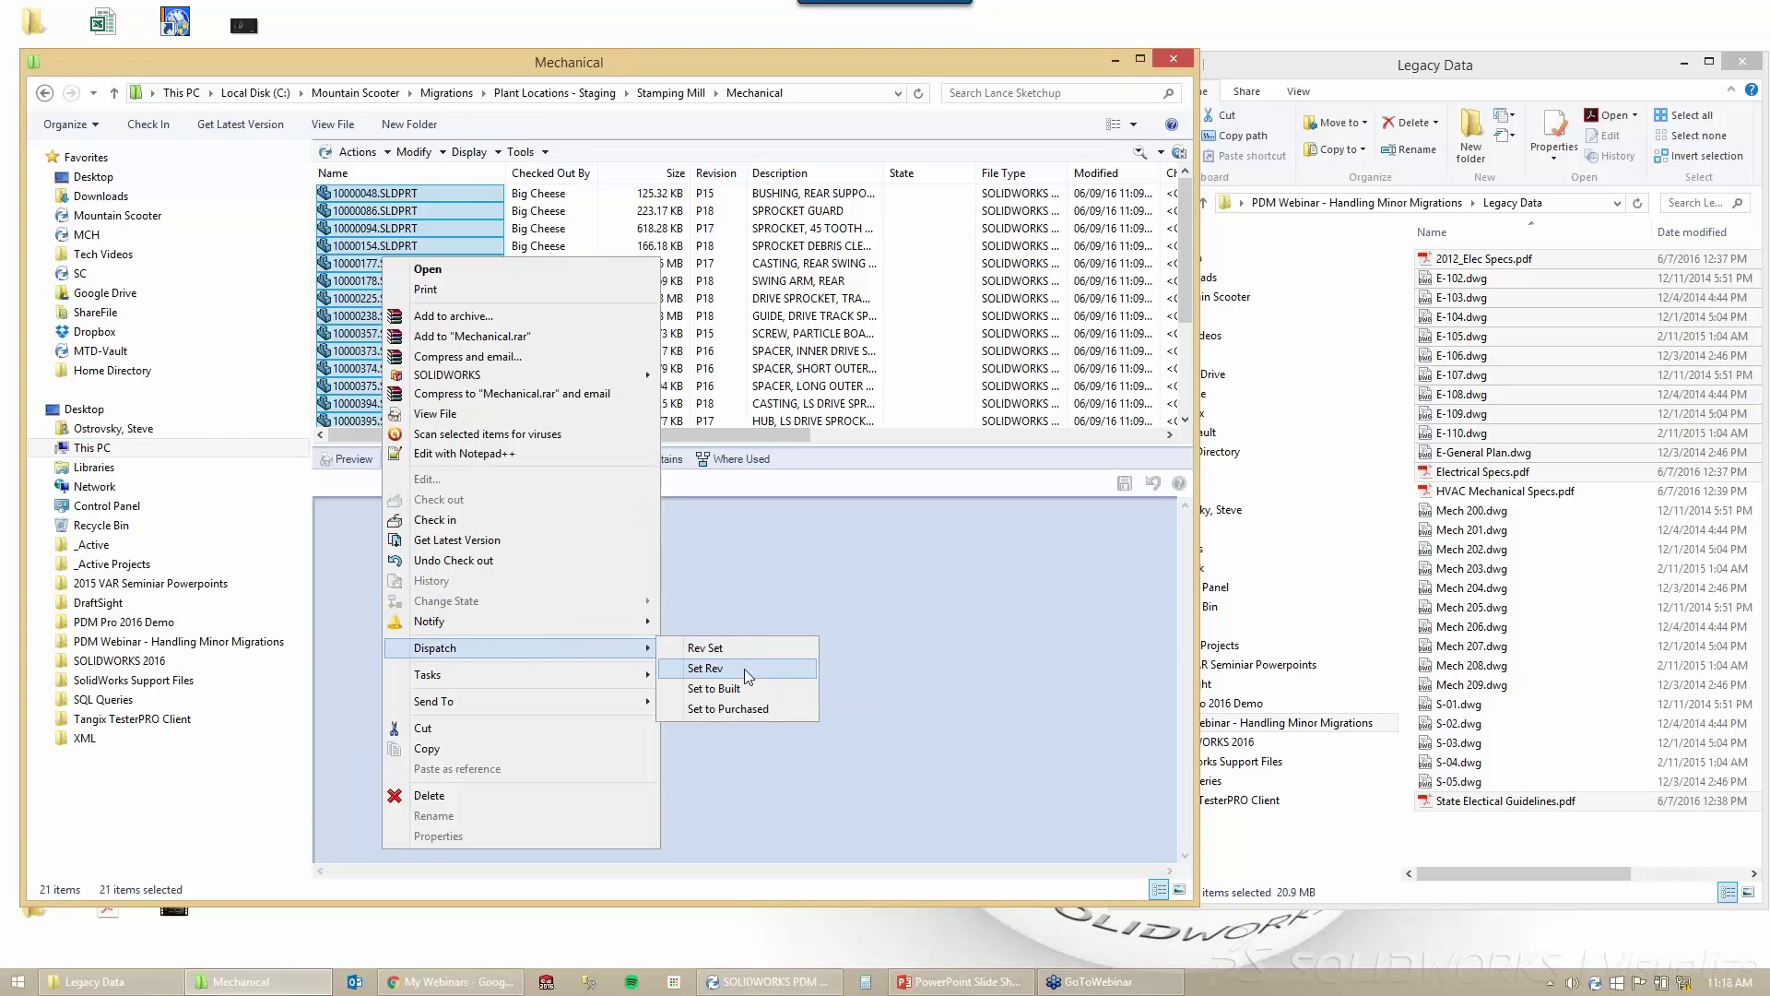
{"action": "left_click", "coordinate": [723, 649]}
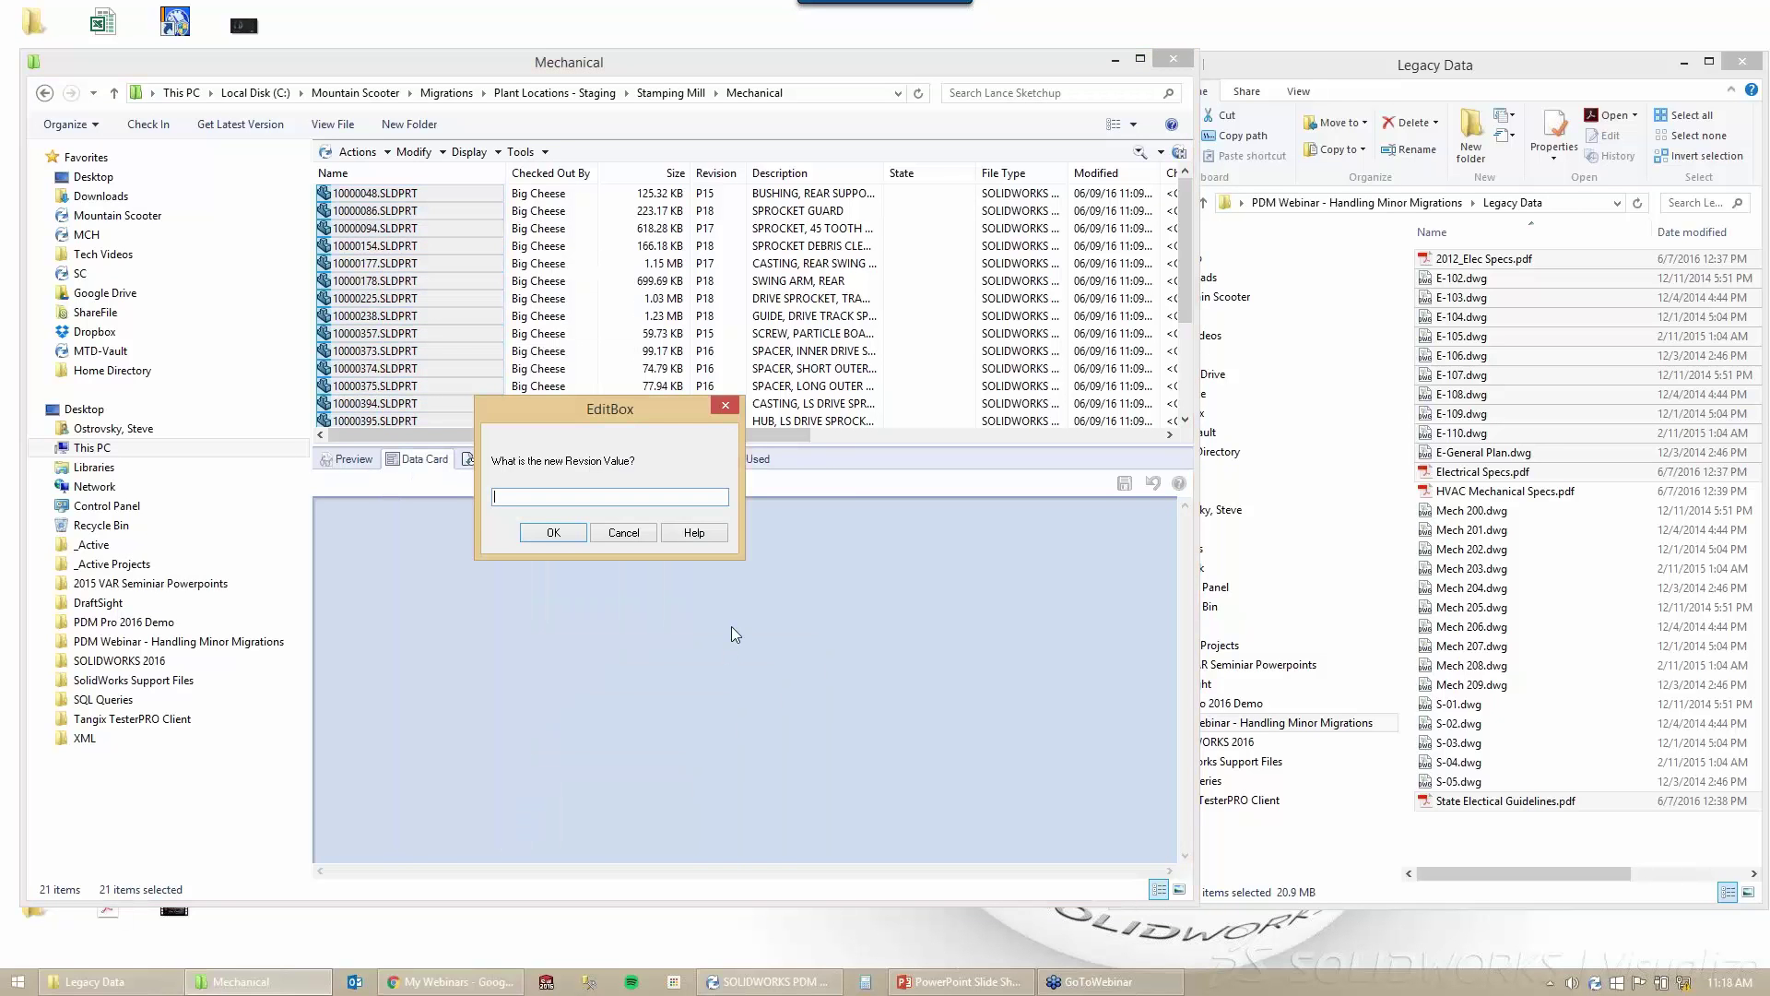
{"action": "left_click", "coordinate": [555, 533]}
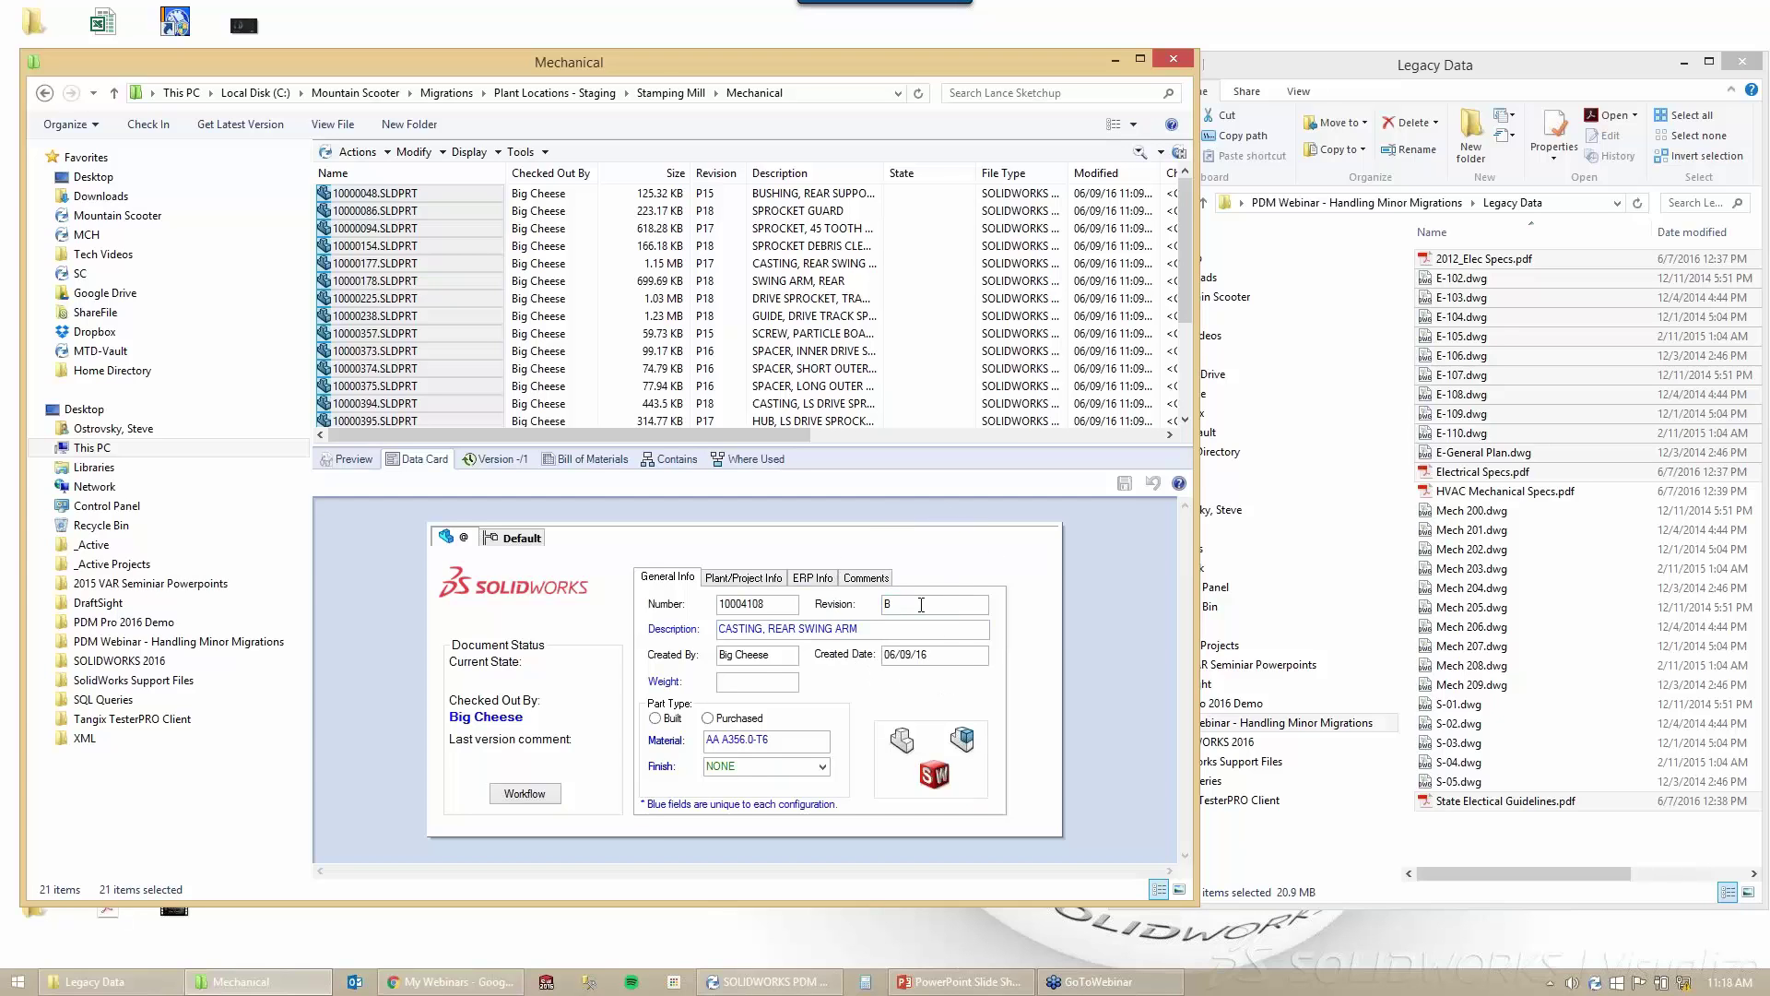
{"action": "left_click", "coordinate": [892, 606]}
{"action": "left_click", "coordinate": [767, 272]}
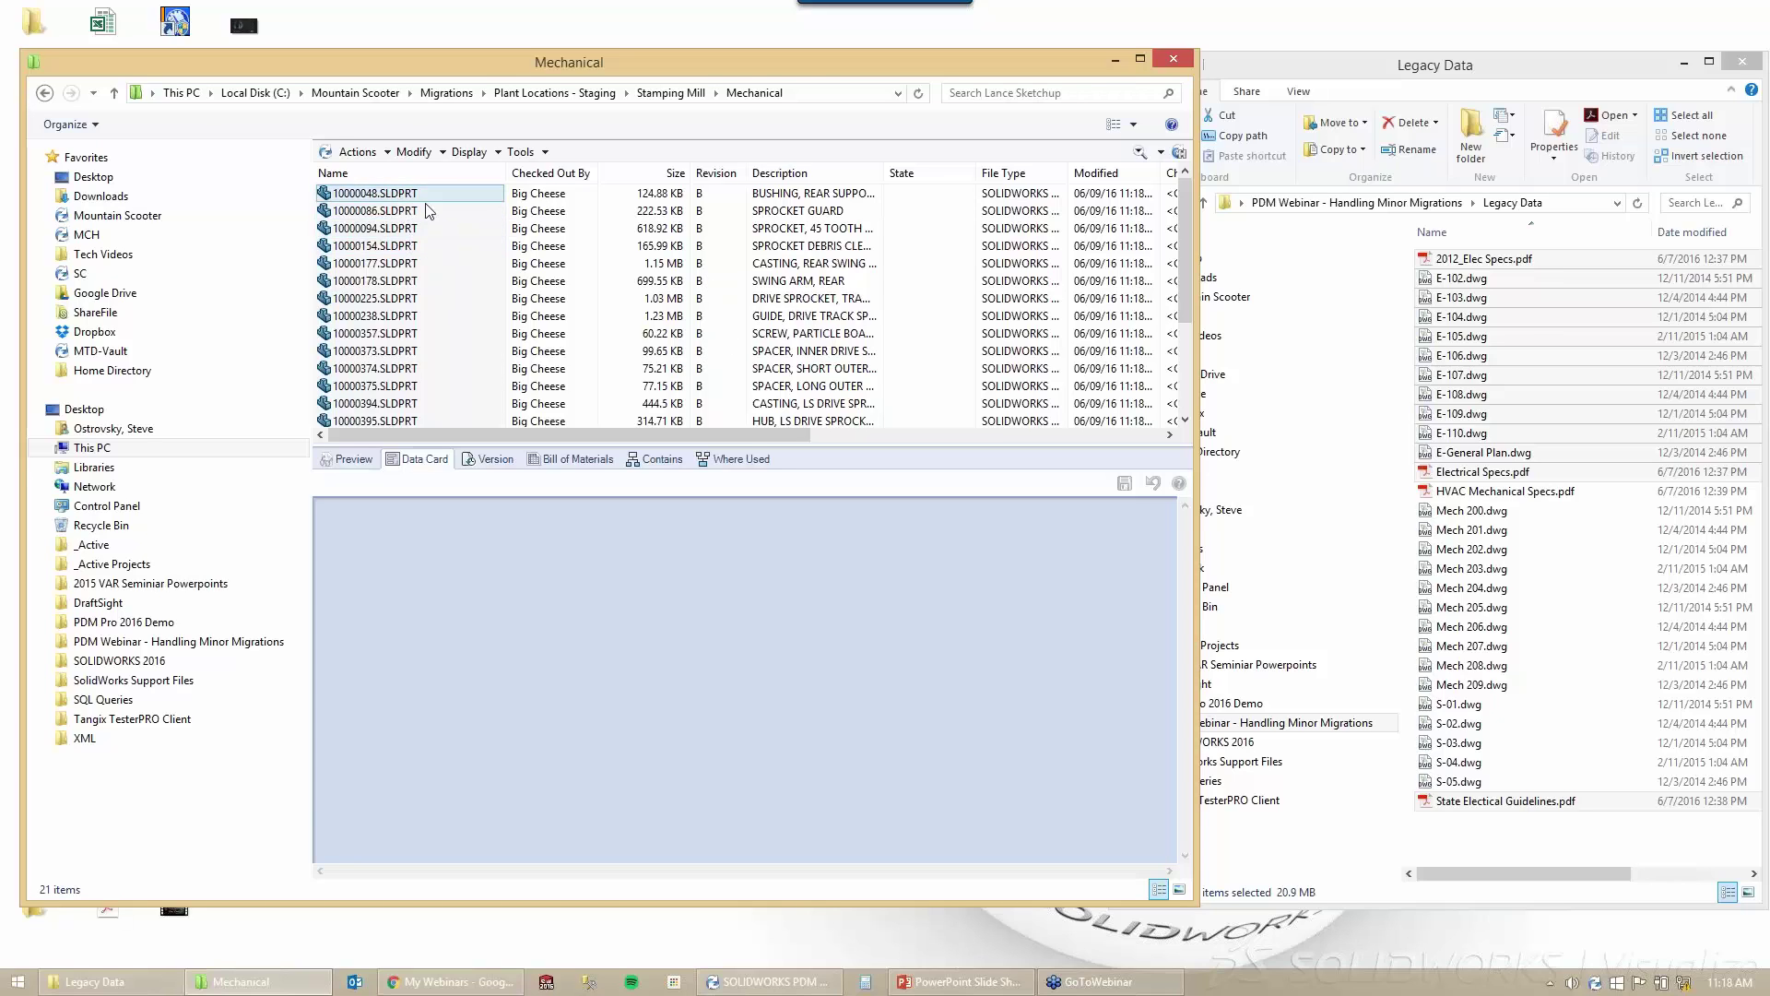
Run the Set to Purchased dispatch action on the first four parts, 10000048.SLDPRT through 10000154.SLDPRT.
{"action": "left_click", "coordinate": [386, 204]}
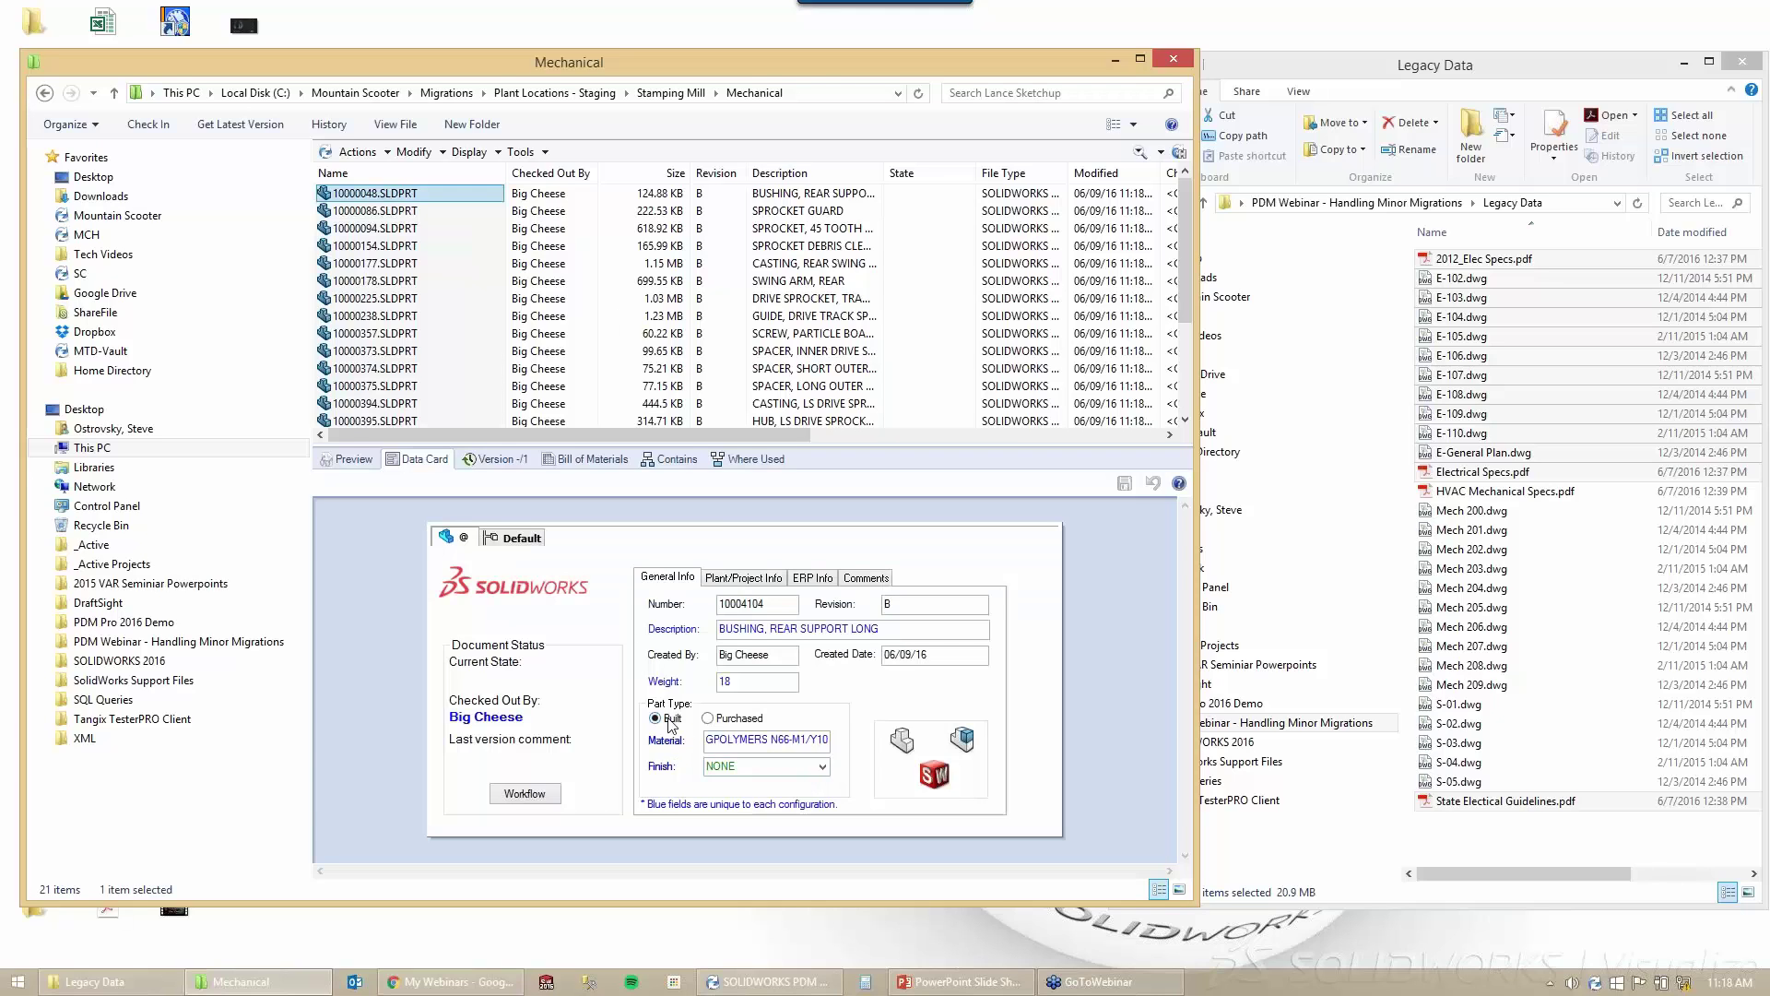
{"action": "left_click", "coordinate": [424, 212]}
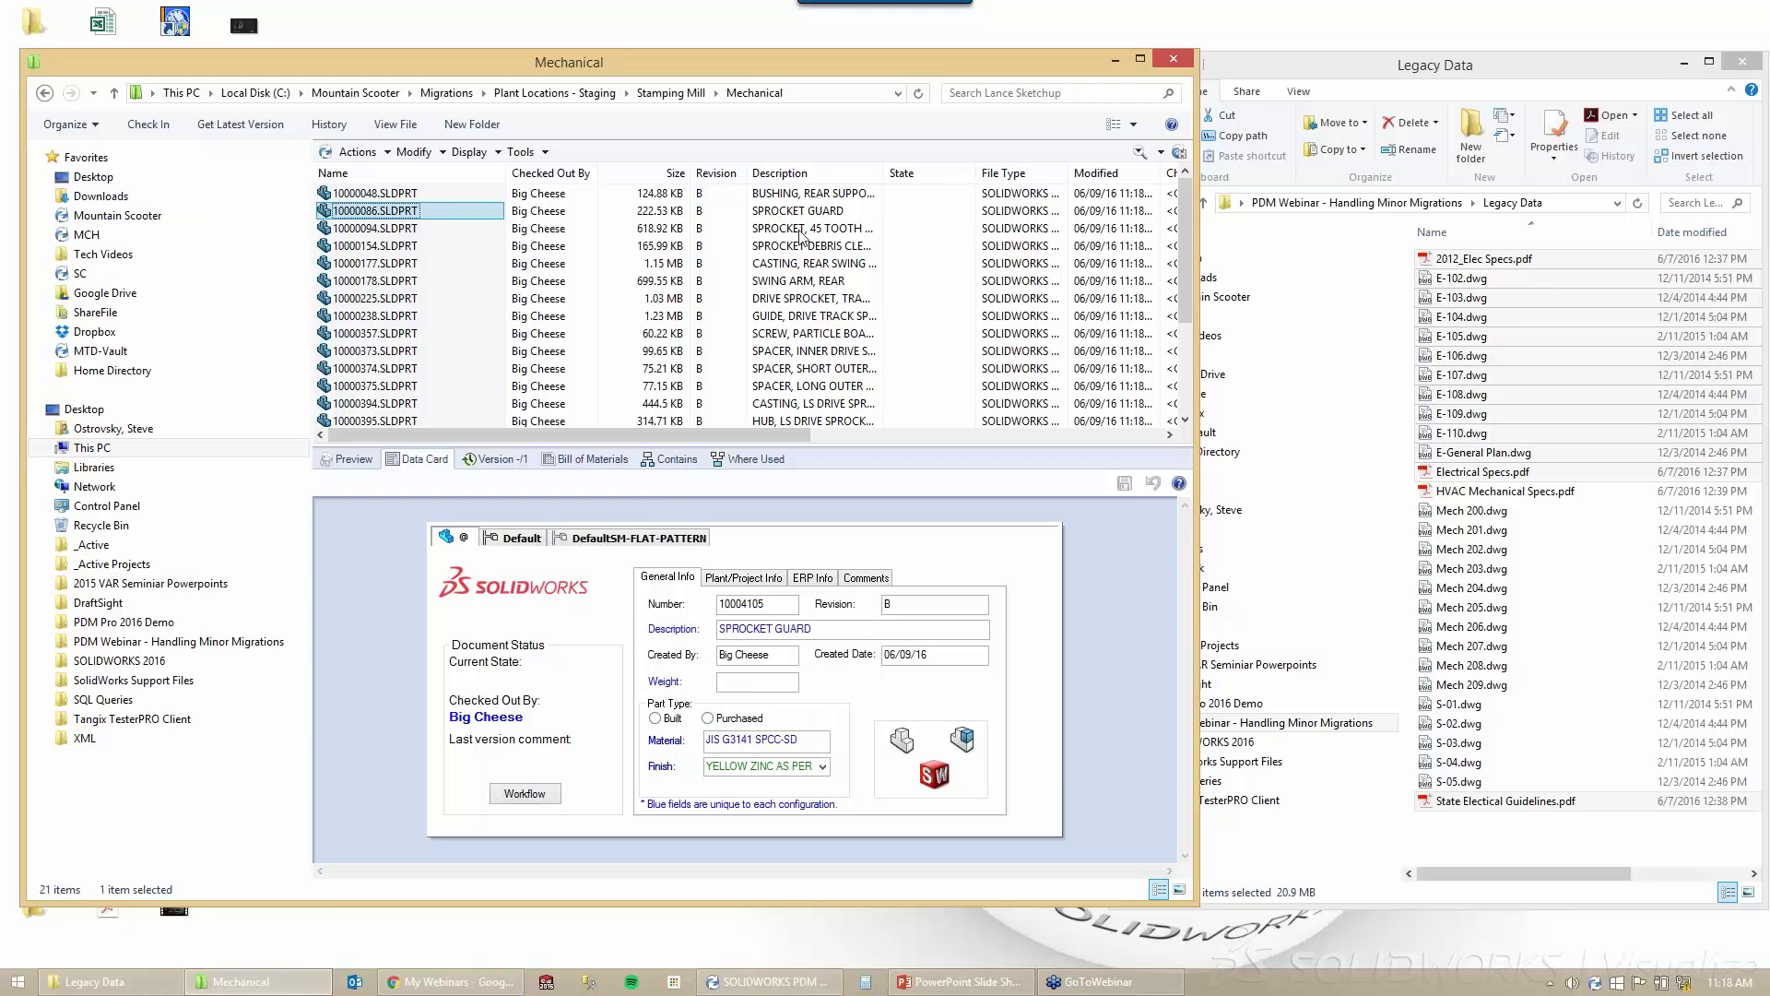
{"action": "left_click_drag", "start_coordinate": [390, 199], "coordinate": [412, 249]}
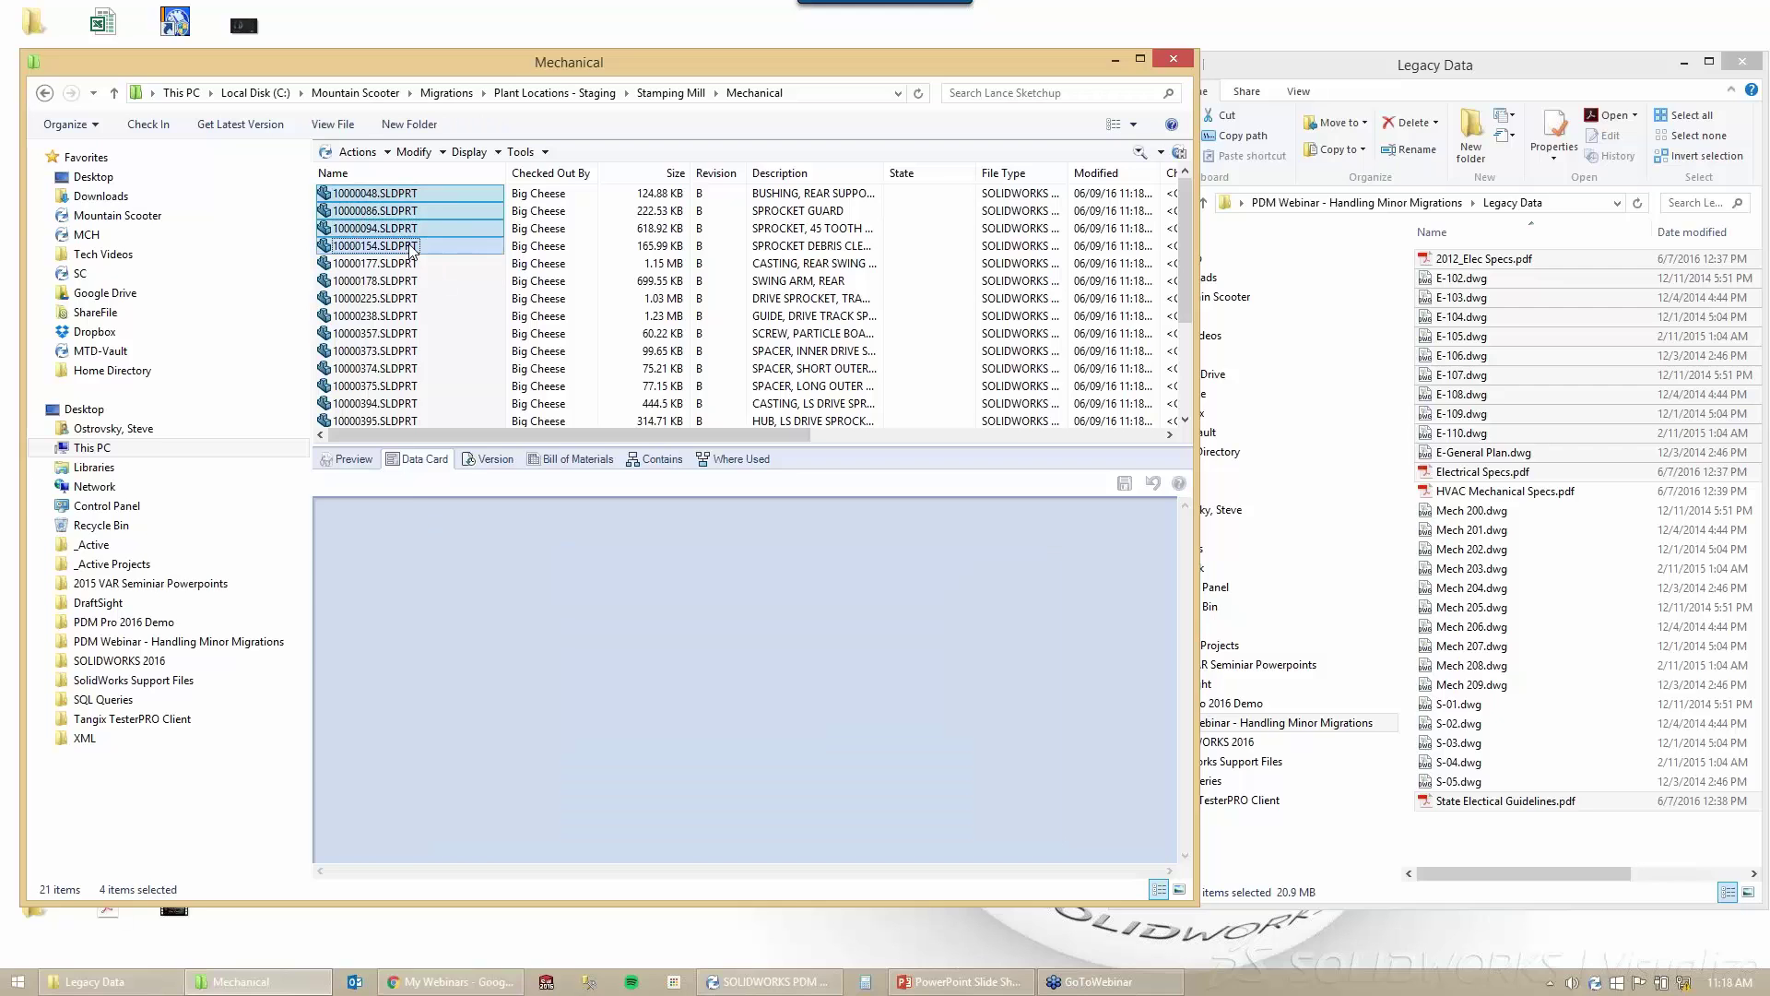
{"action": "right_click", "coordinate": [411, 249]}
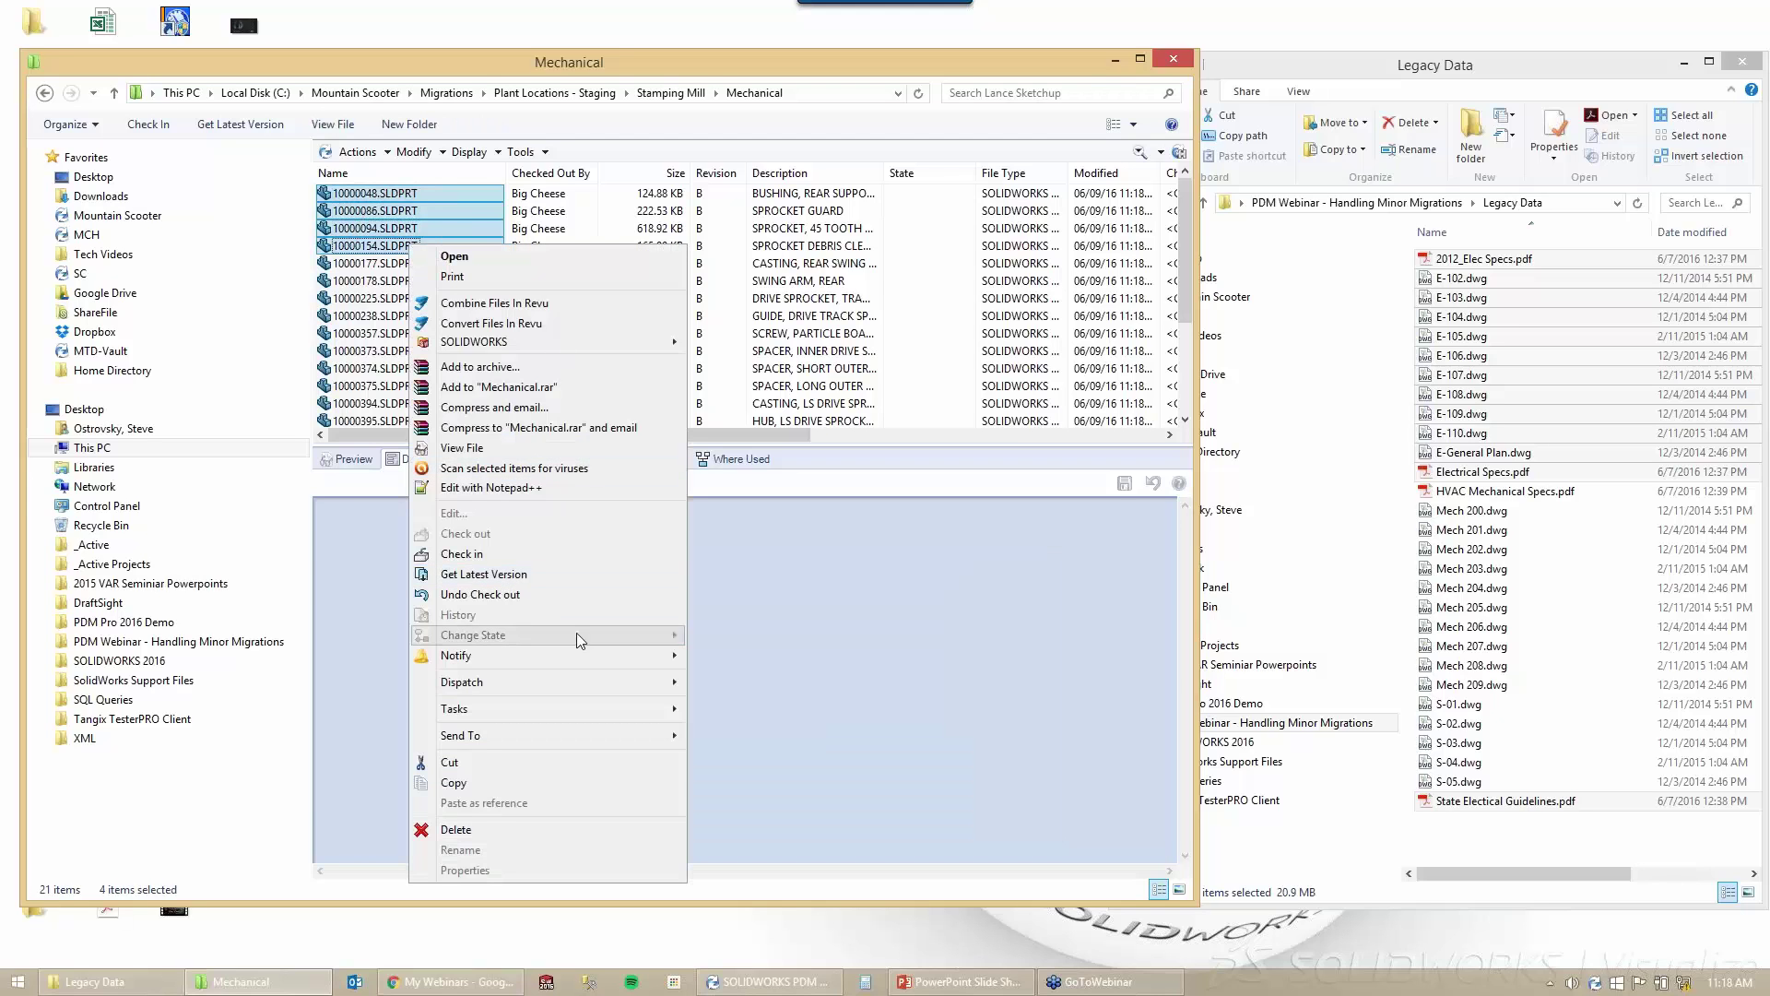
{"action": "mouse_move", "coordinate": [611, 682]}
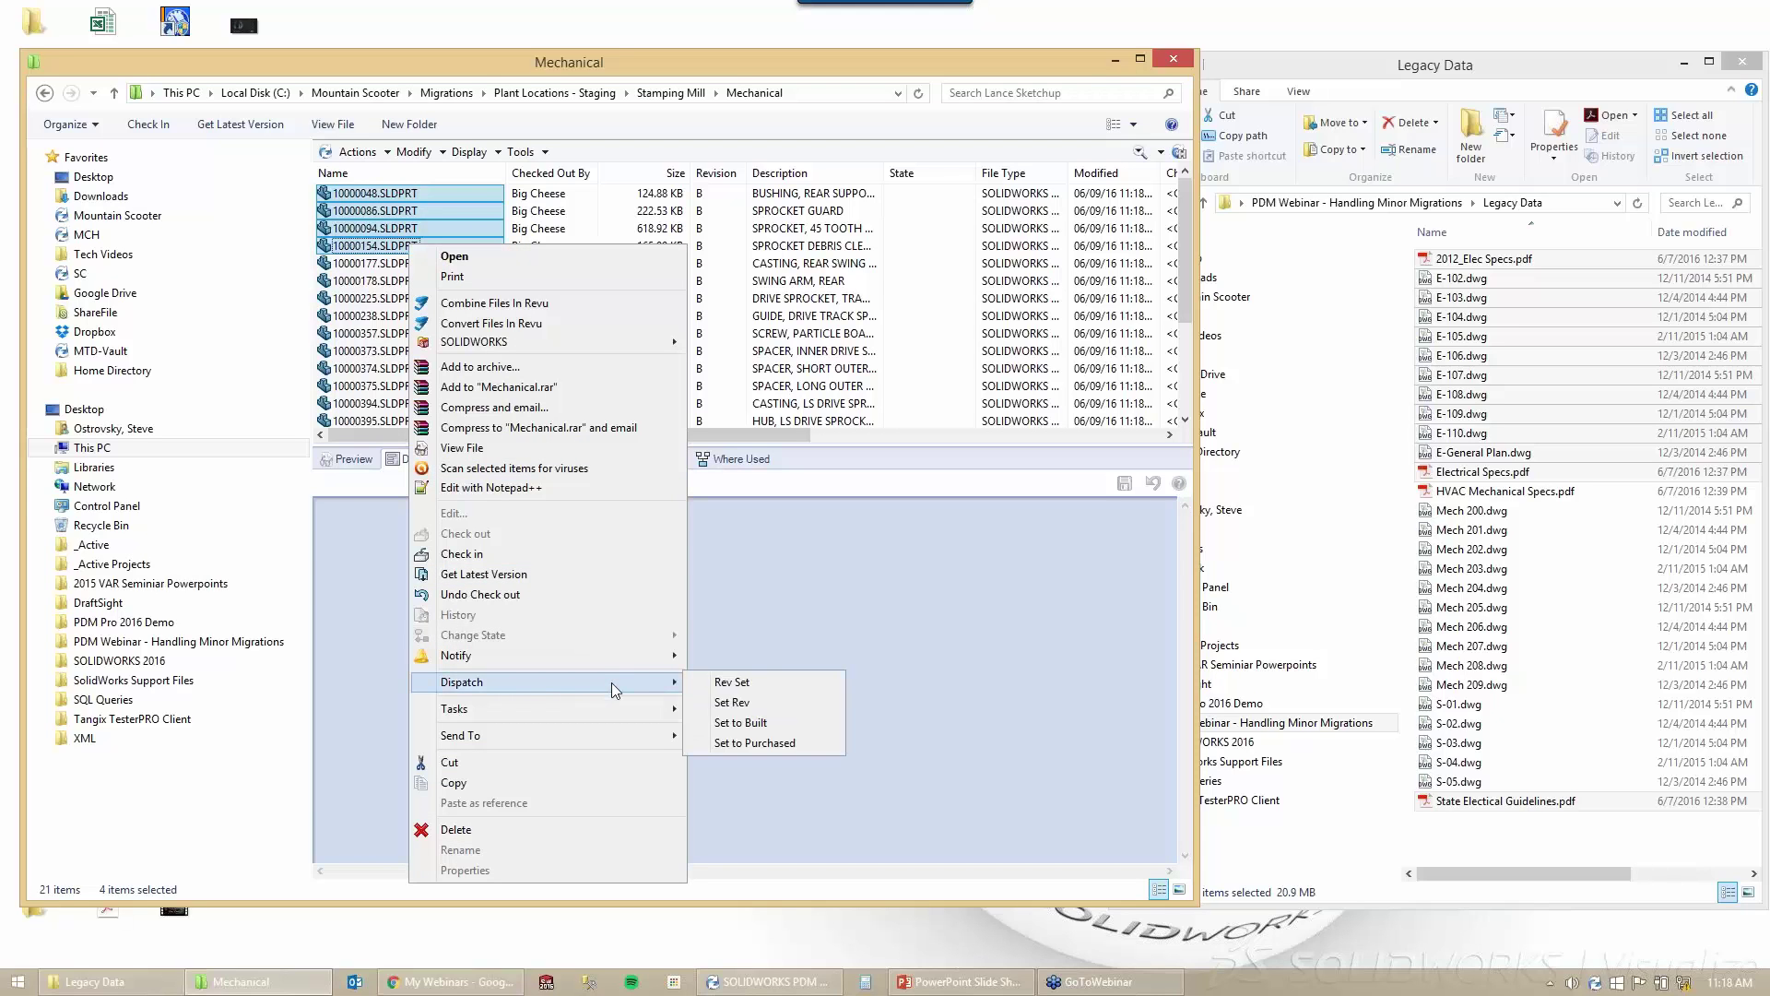
{"action": "left_click", "coordinate": [742, 743]}
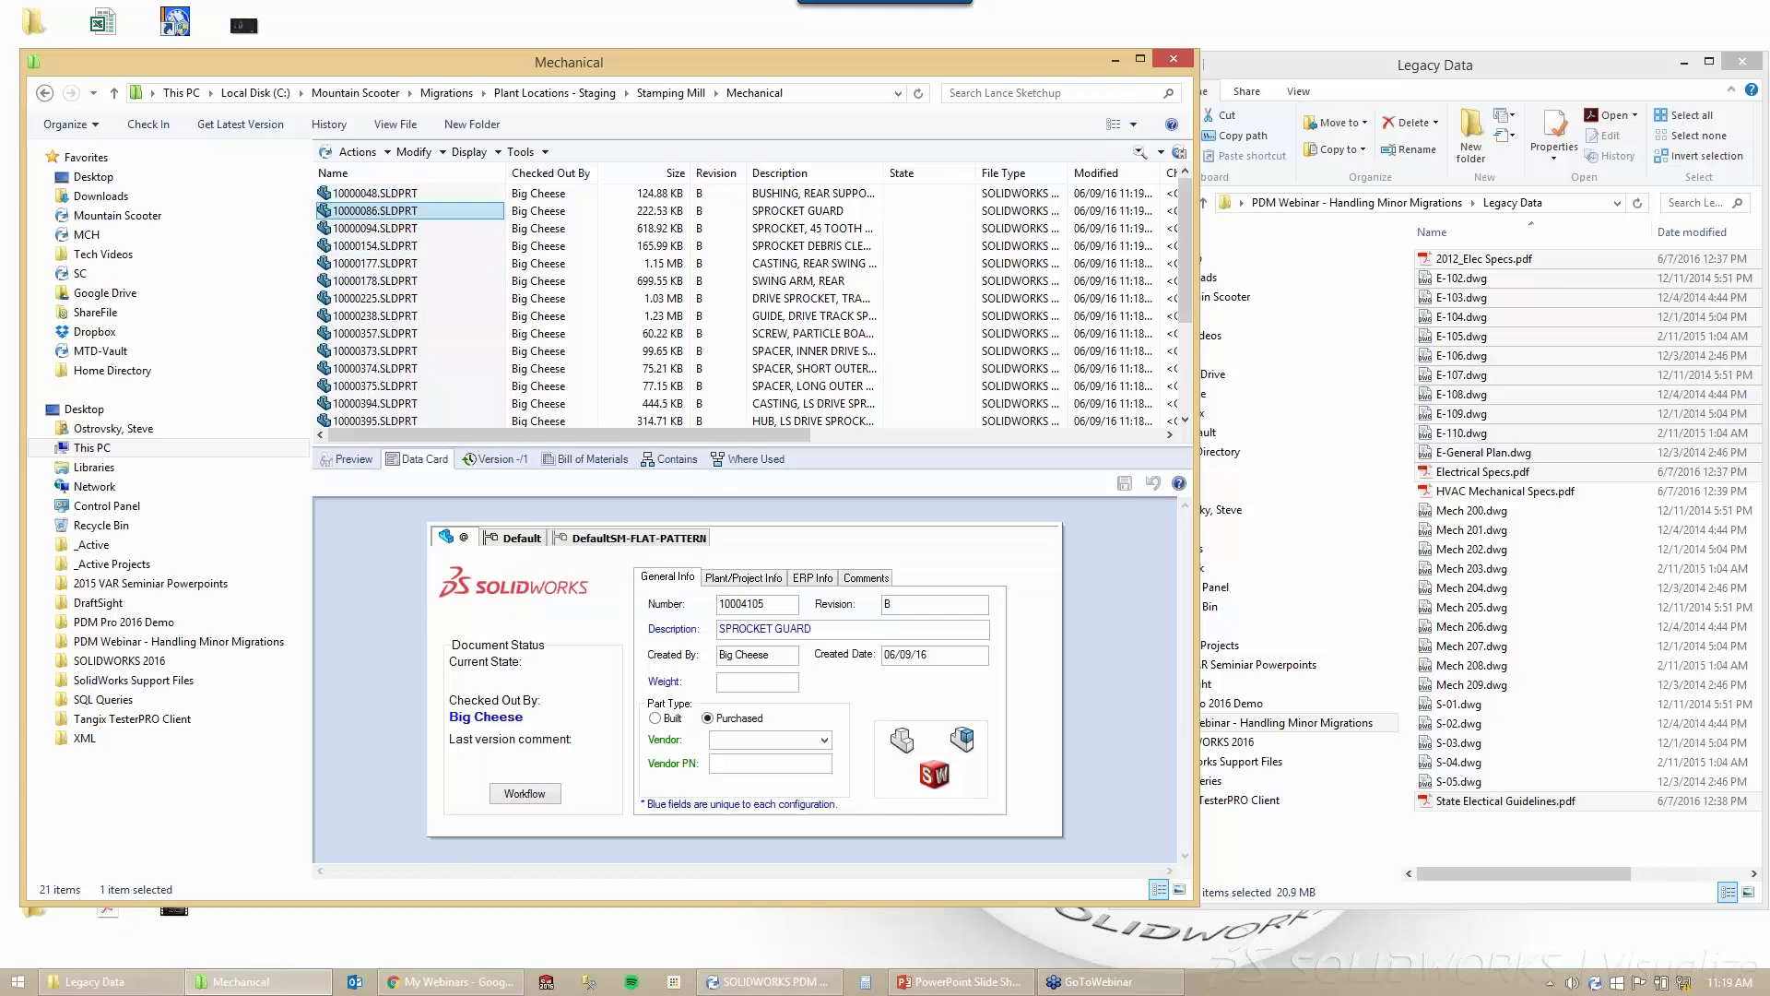
Check the part type and the Vendor choices on the data card of 10000094.SLDPRT.
{"action": "left_click", "coordinate": [379, 229]}
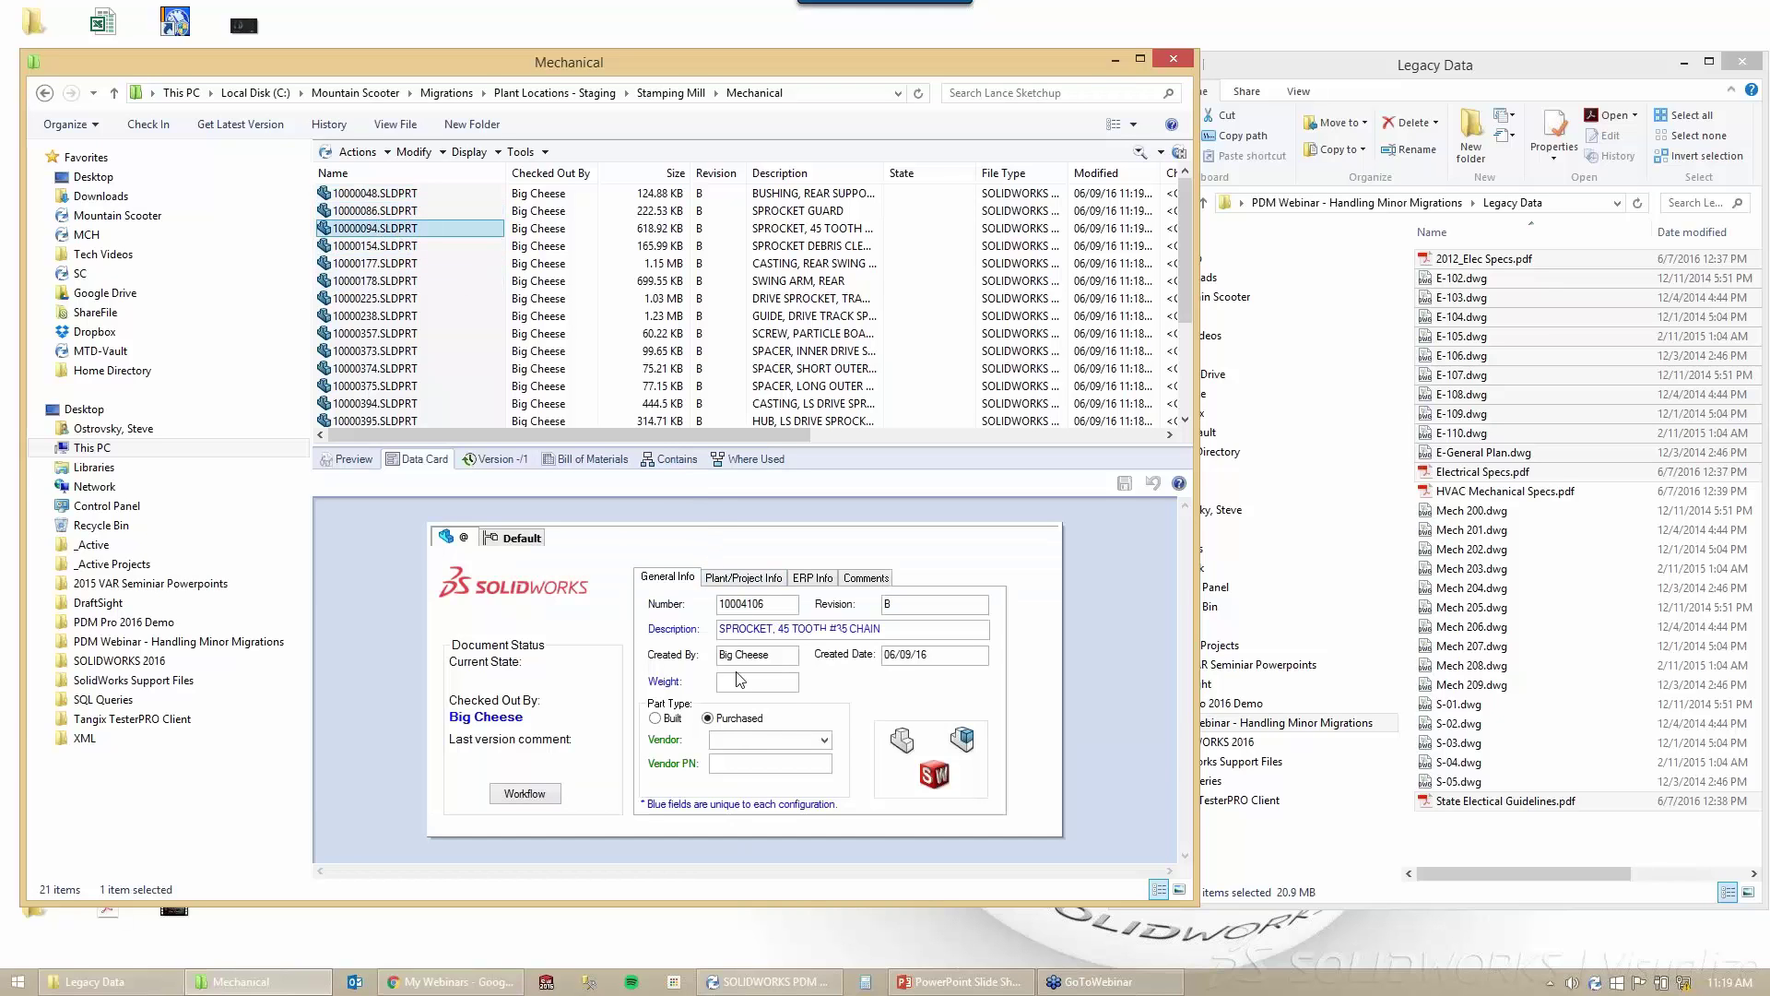
{"action": "left_click", "coordinate": [824, 739]}
{"action": "left_click", "coordinate": [825, 740]}
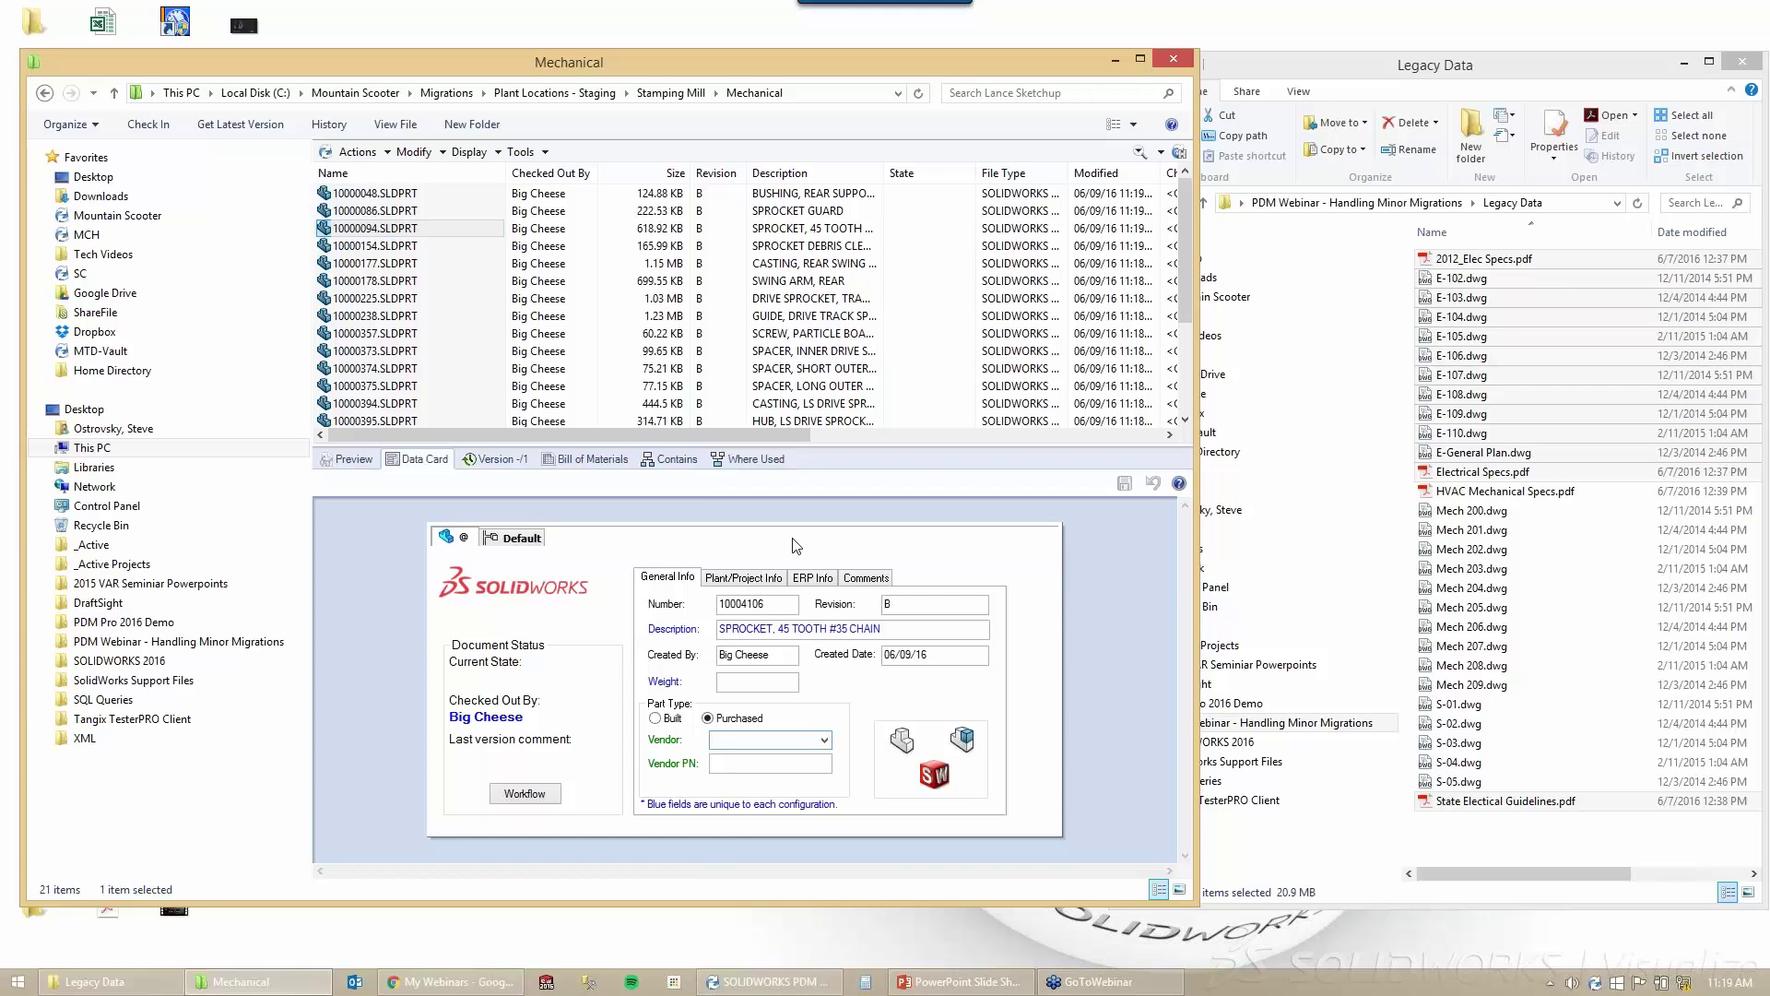
Switch to the PowerPoint slide show and advance to the Set Revision slide.
{"action": "left_click", "coordinate": [991, 982]}
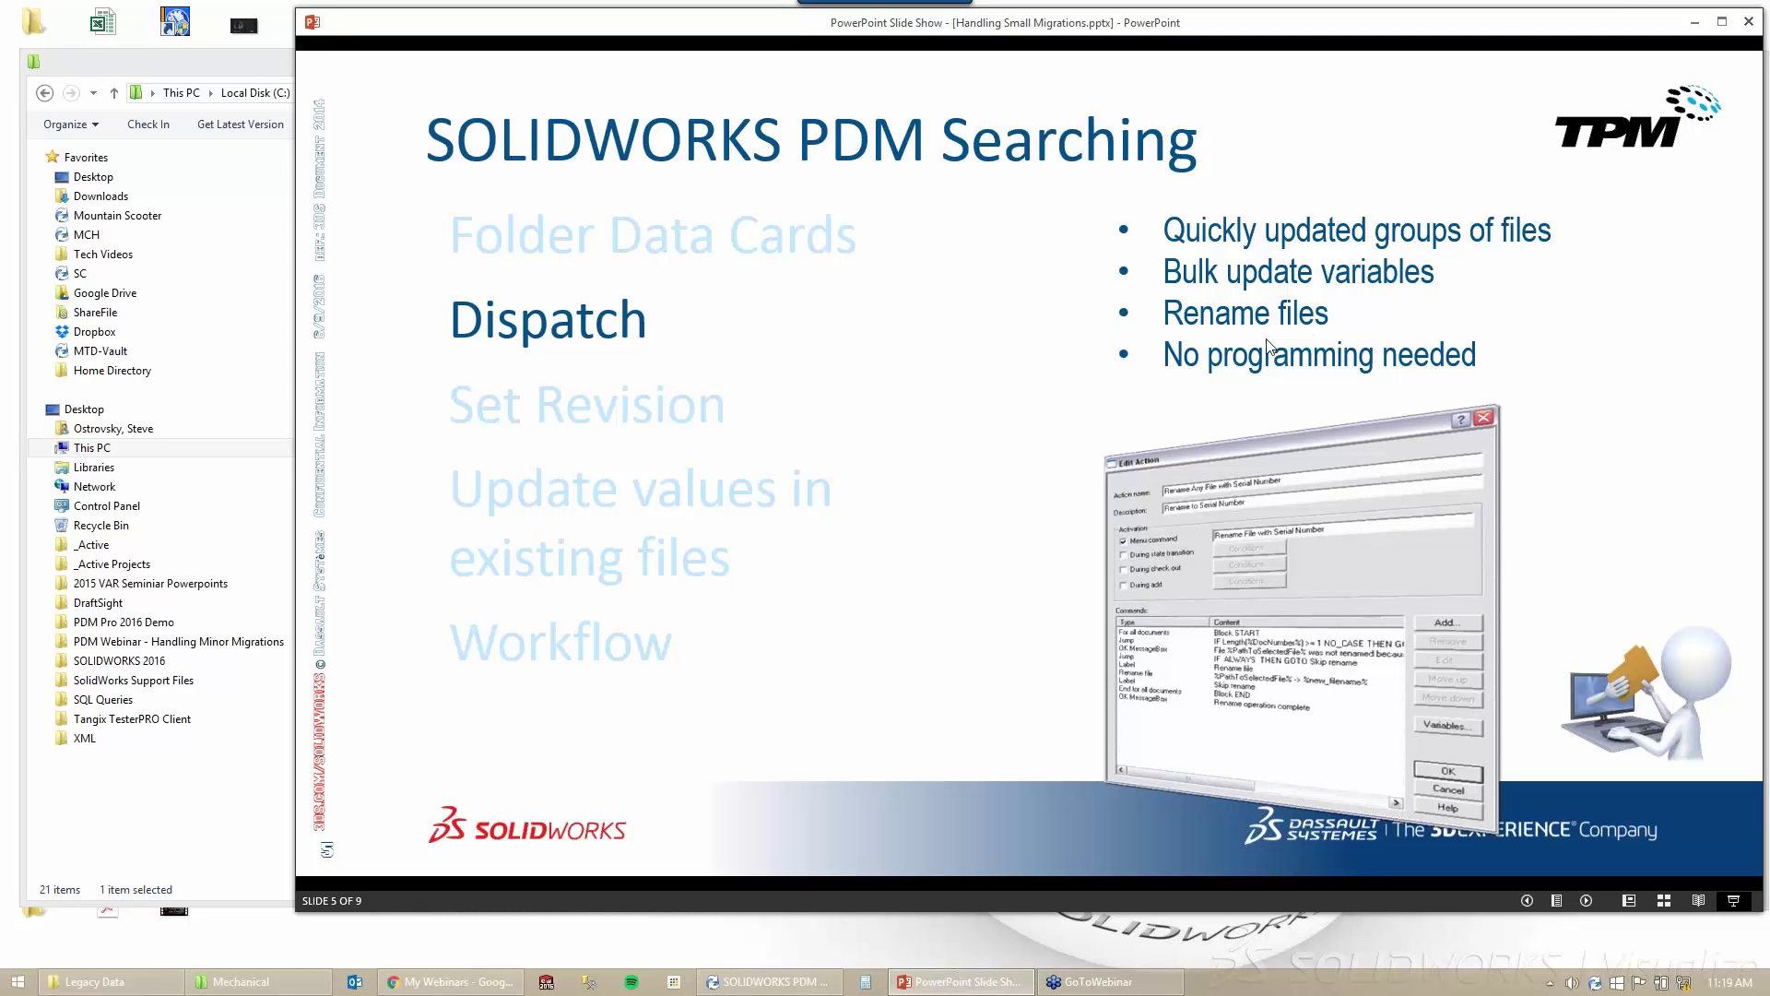
{"action": "key", "text": "Right"}
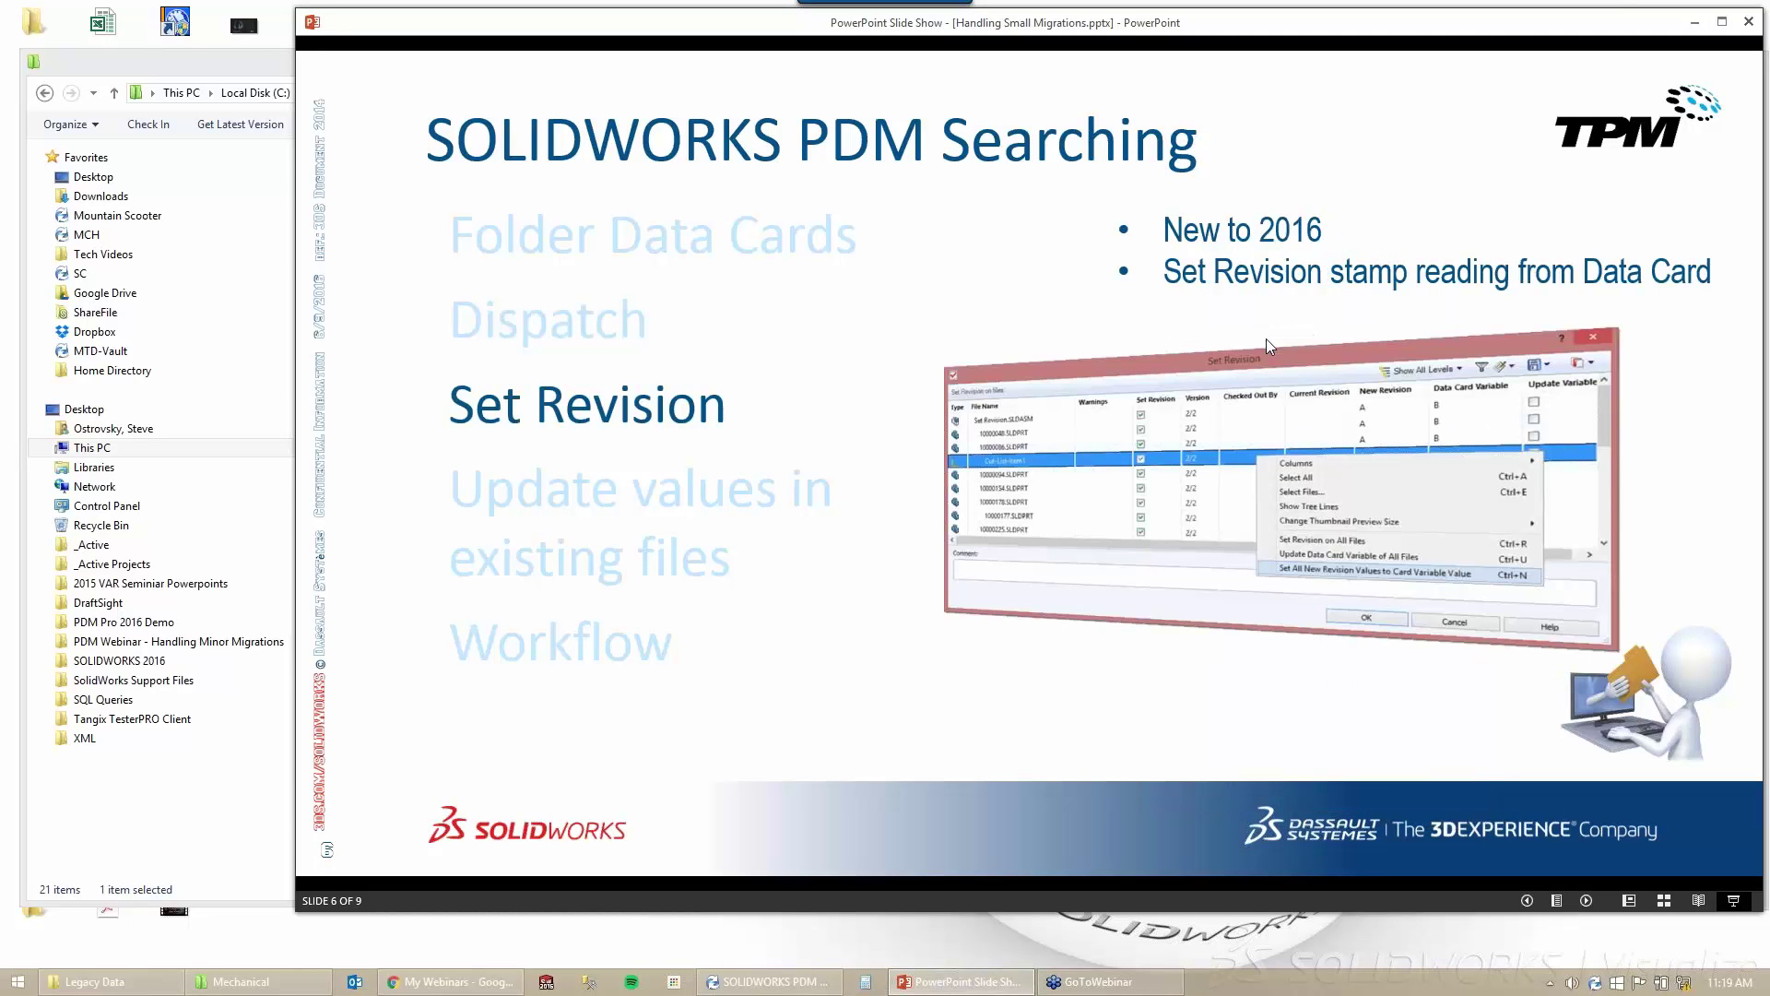